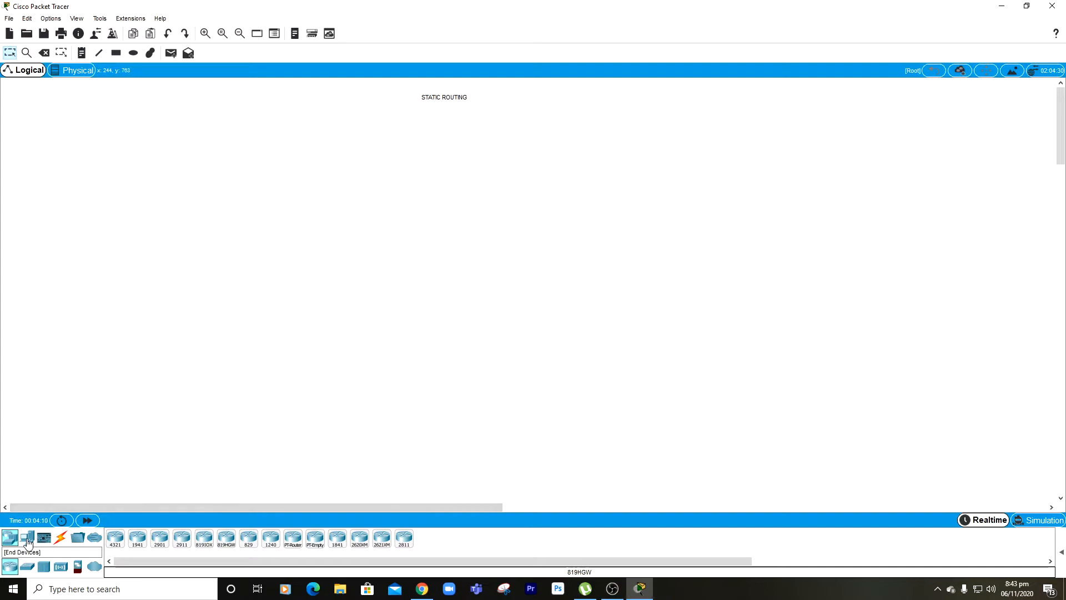
Step: Place four PCs in a row low in the workspace, as two separate pairs
click(29, 541)
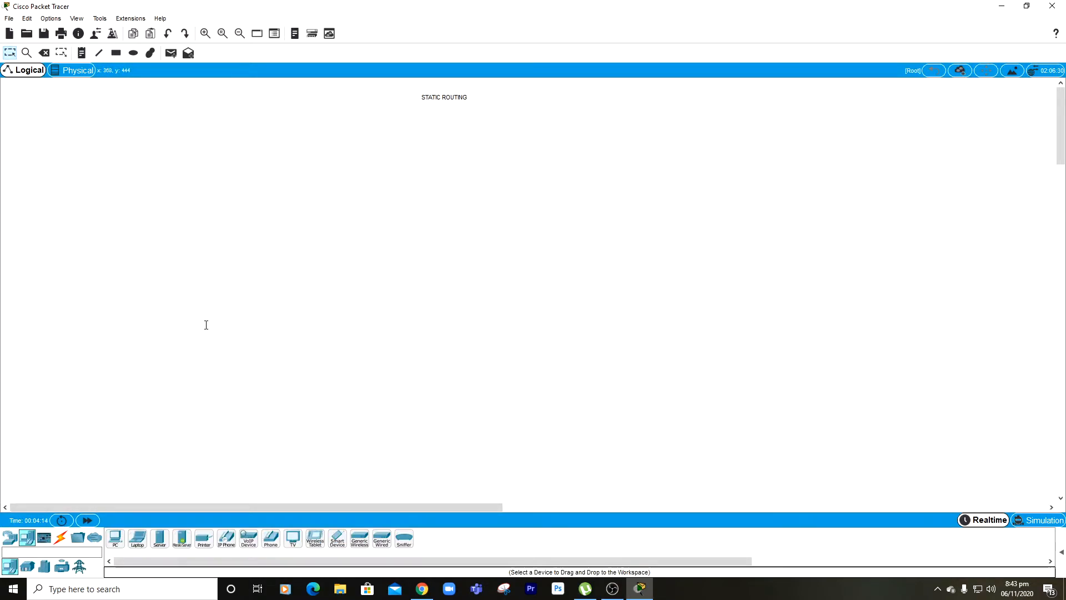
click(115, 538)
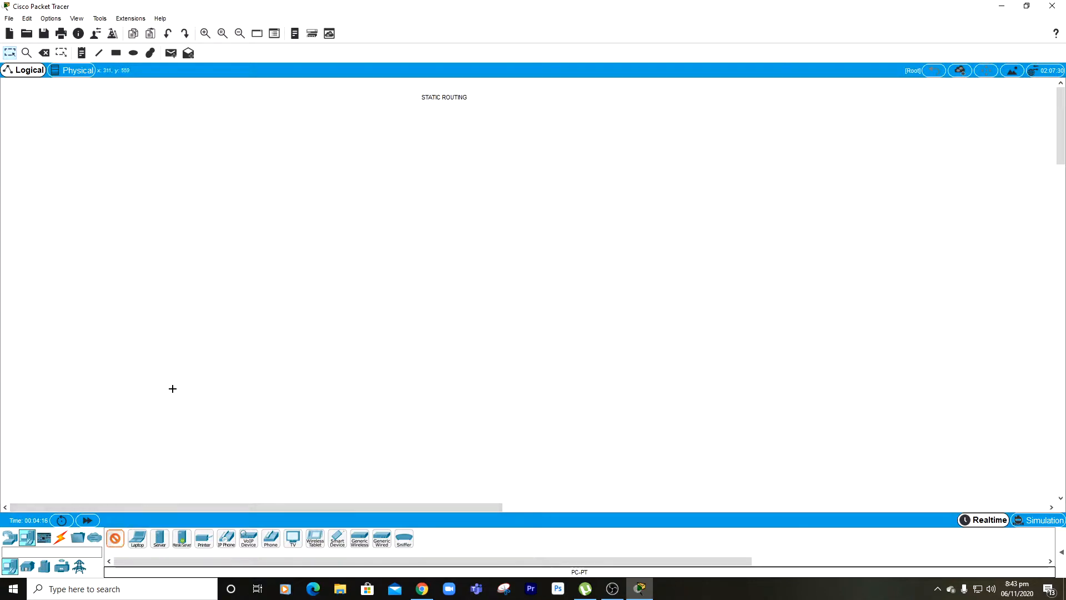
click(175, 417)
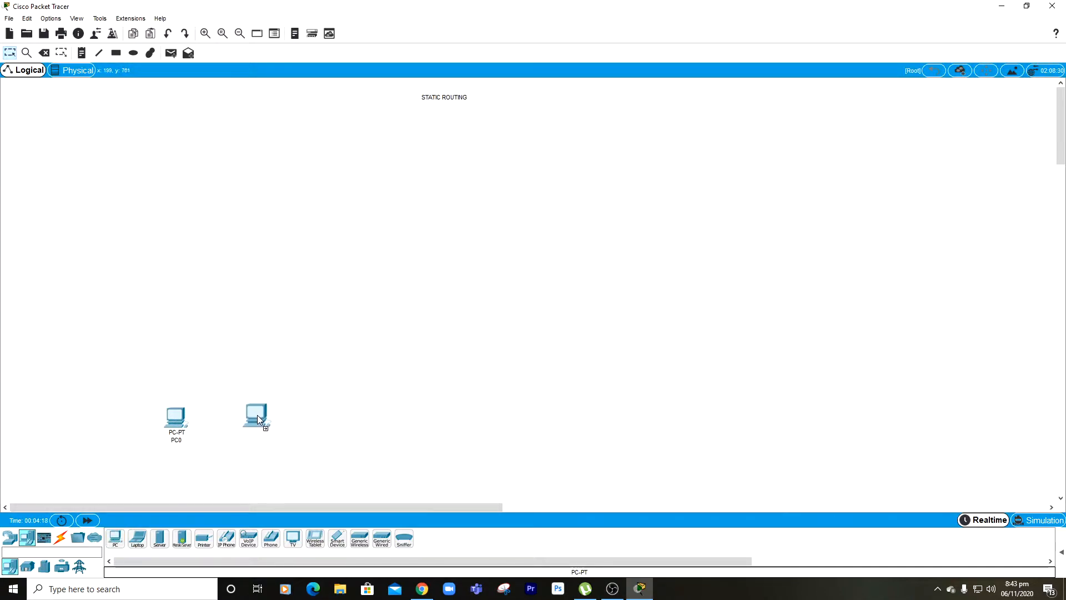
click(115, 537)
click(115, 538)
click(509, 414)
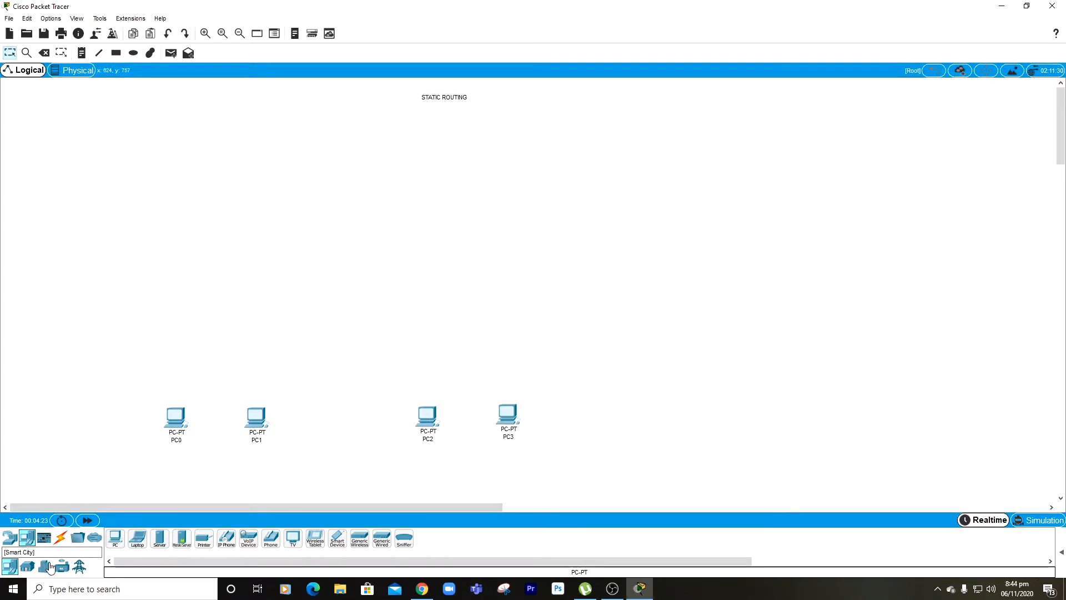
Step: Add two 2960 switches, one centred above each pair of PCs
click(10, 537)
click(27, 566)
click(115, 538)
click(115, 538)
click(484, 294)
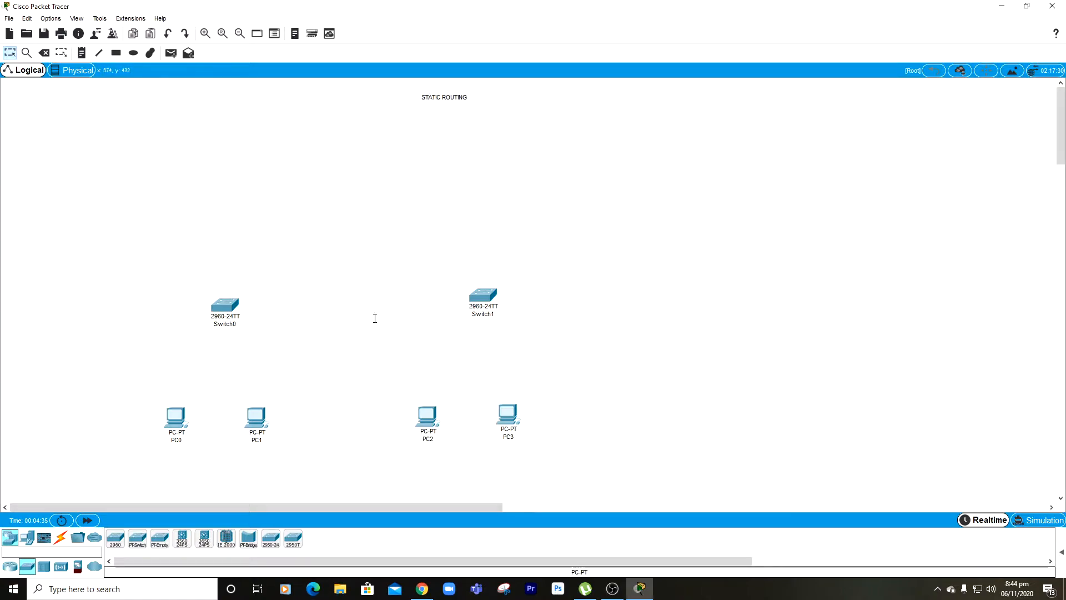
Step: Place a 4321 router above Switch0 and a 1941 router above Switch1
click(10, 566)
click(115, 537)
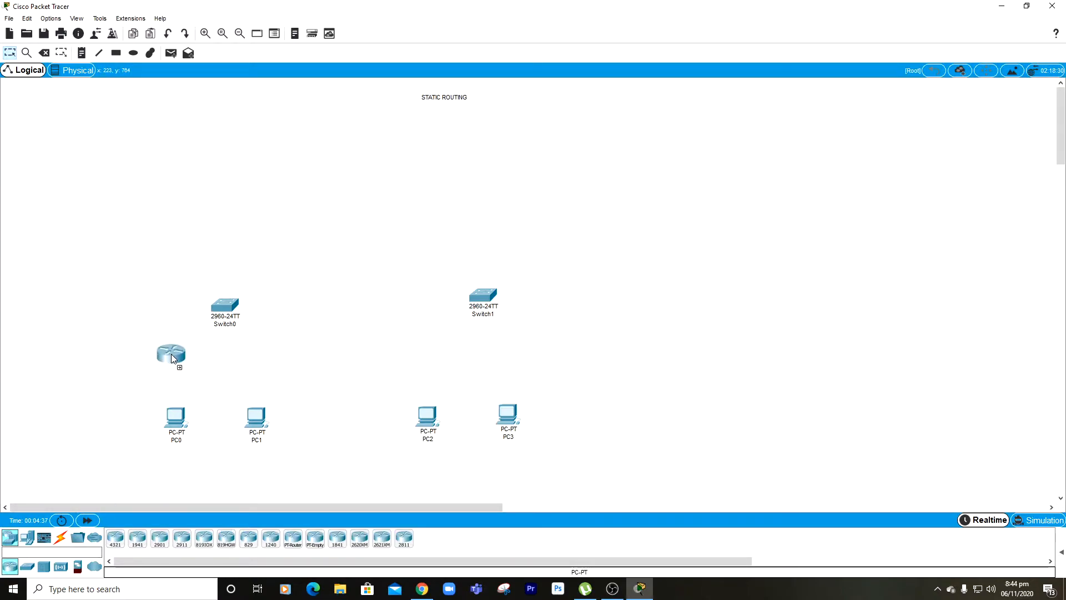
click(229, 195)
click(115, 537)
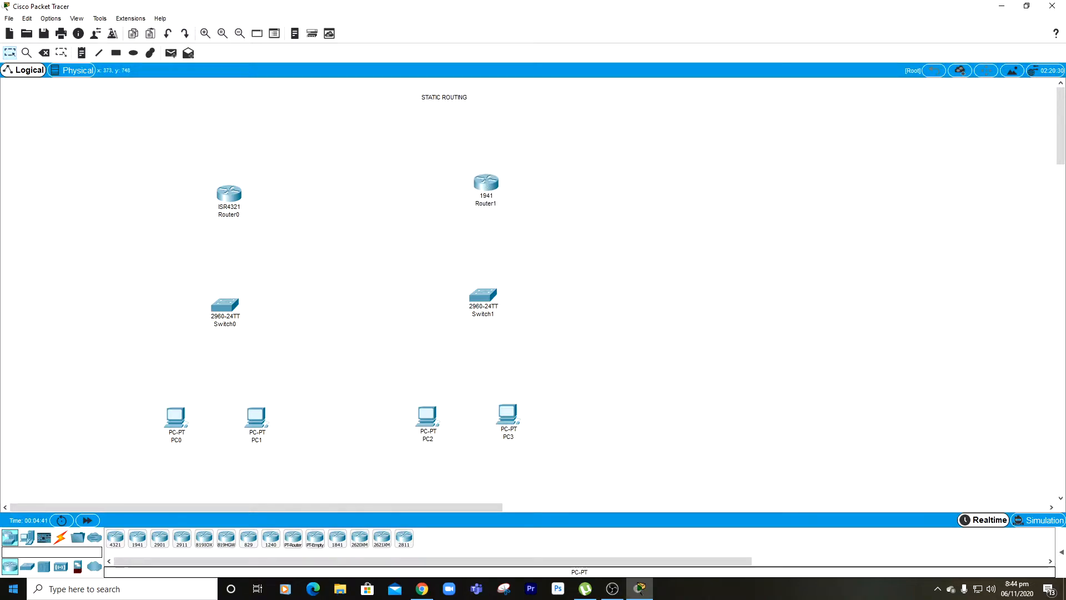
Step: Connect Switch0 to PC0 and PC1 using the automatic connection type
click(60, 538)
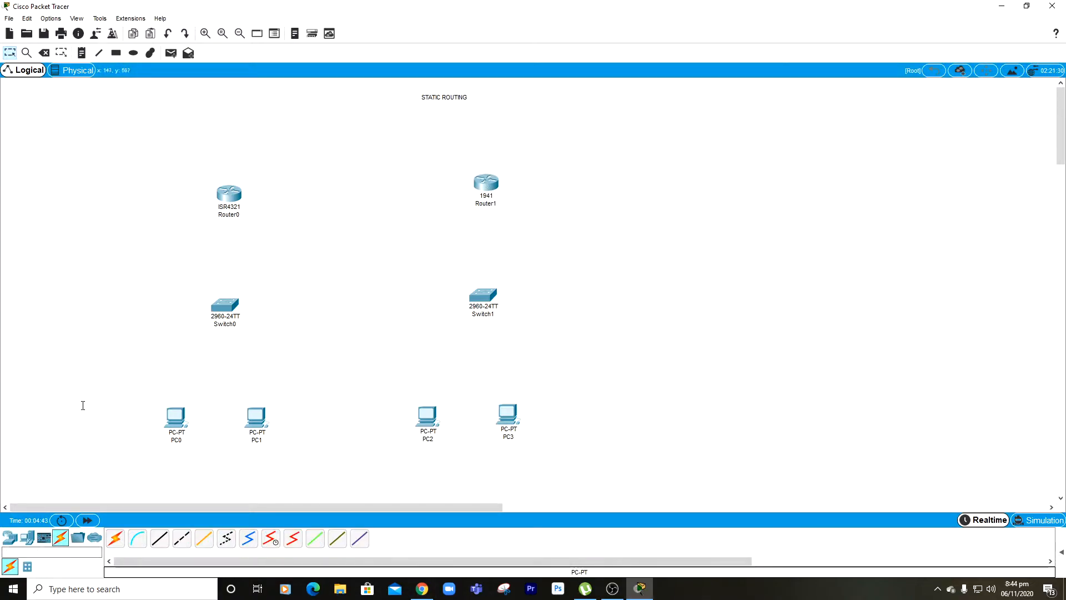
click(115, 538)
click(225, 307)
click(177, 417)
click(115, 537)
click(222, 310)
click(263, 415)
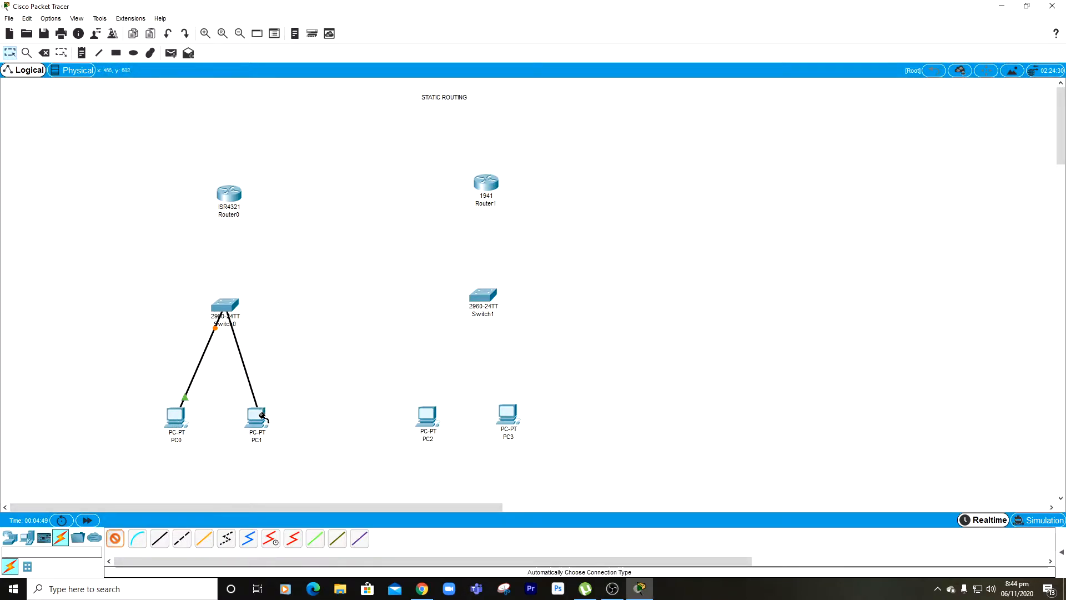
Step: Connect Router0 to Switch0 with an automatically chosen cable
click(115, 538)
click(227, 196)
click(224, 305)
Step: Connect Switch1 to PC2 and PC3 with automatically chosen cables
click(483, 297)
click(427, 415)
click(115, 538)
click(483, 297)
click(507, 413)
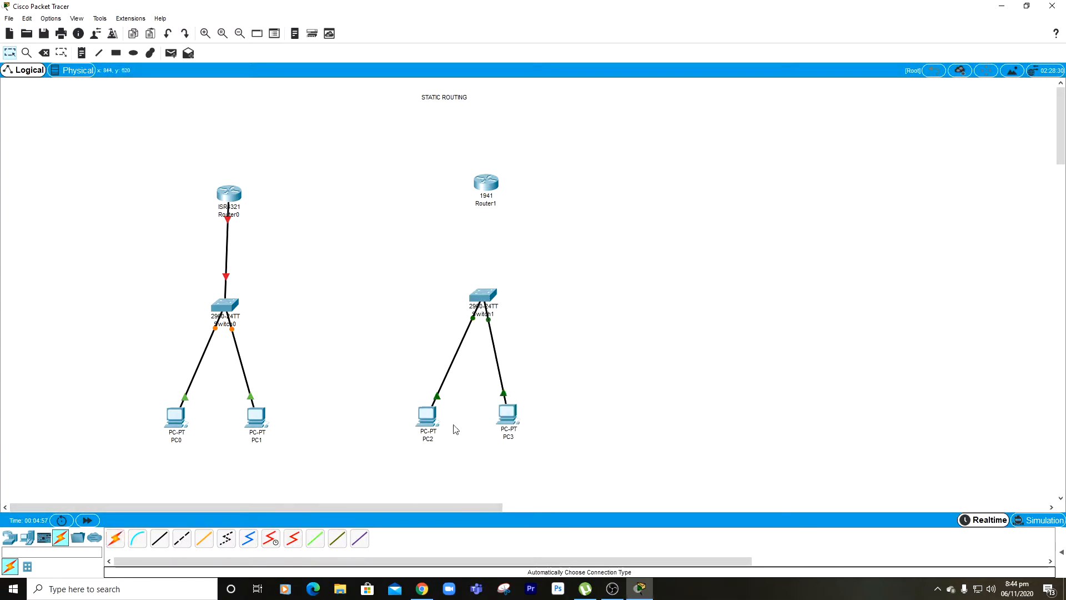
Step: Connect Router1 to Switch1 with an automatically chosen cable
click(115, 537)
click(486, 183)
click(483, 297)
Step: Add text notes reading 100.0.0.2 below PC0 and 100.0.0.3 below PC1
mouse_move(254, 435)
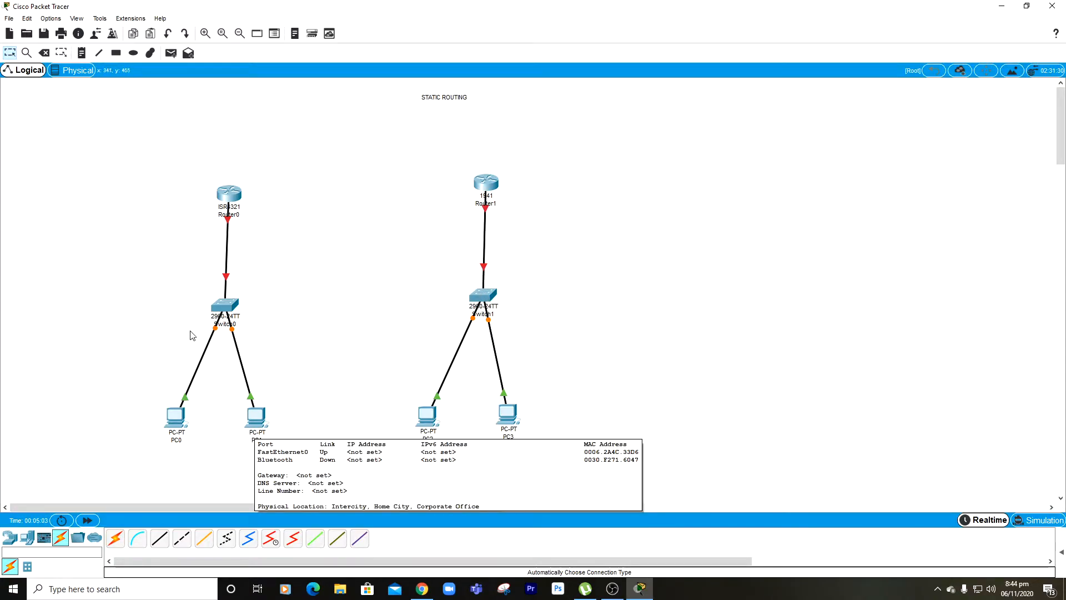
click(82, 53)
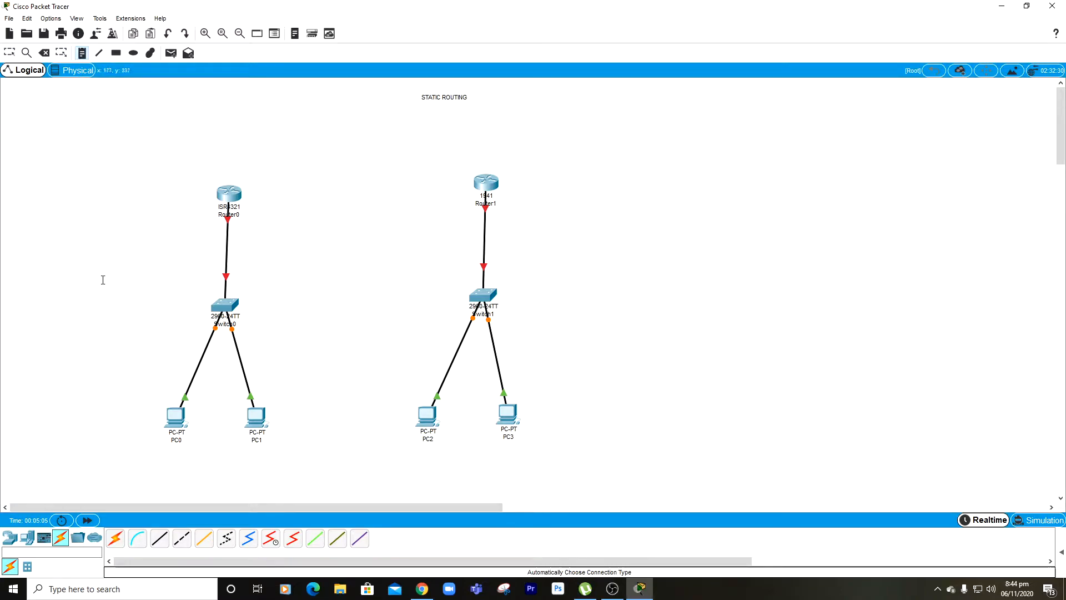
click(142, 462)
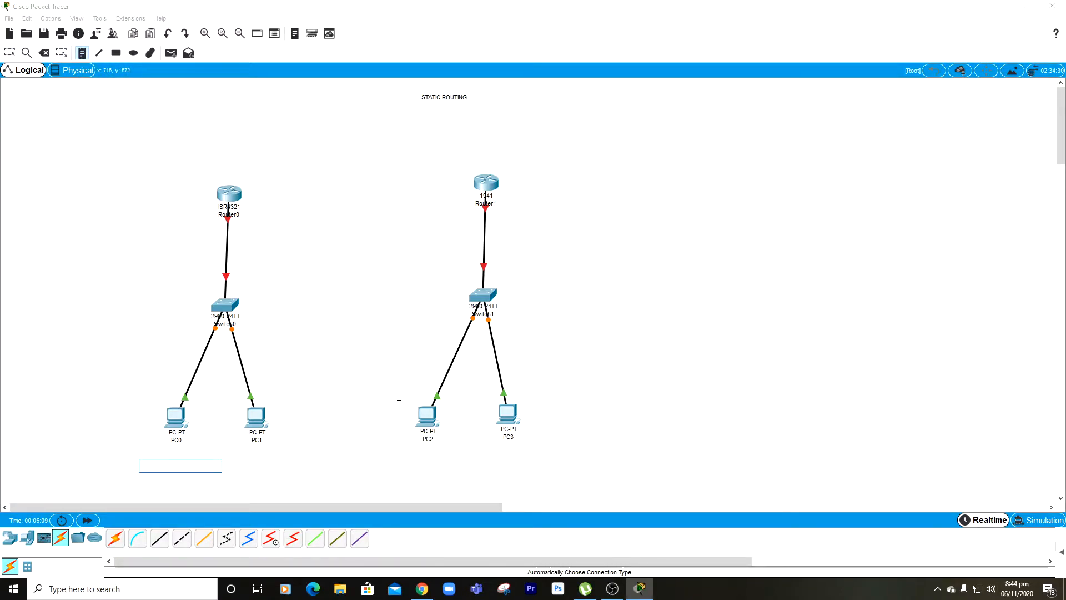
text(100.0.0.2)
key(Escape)
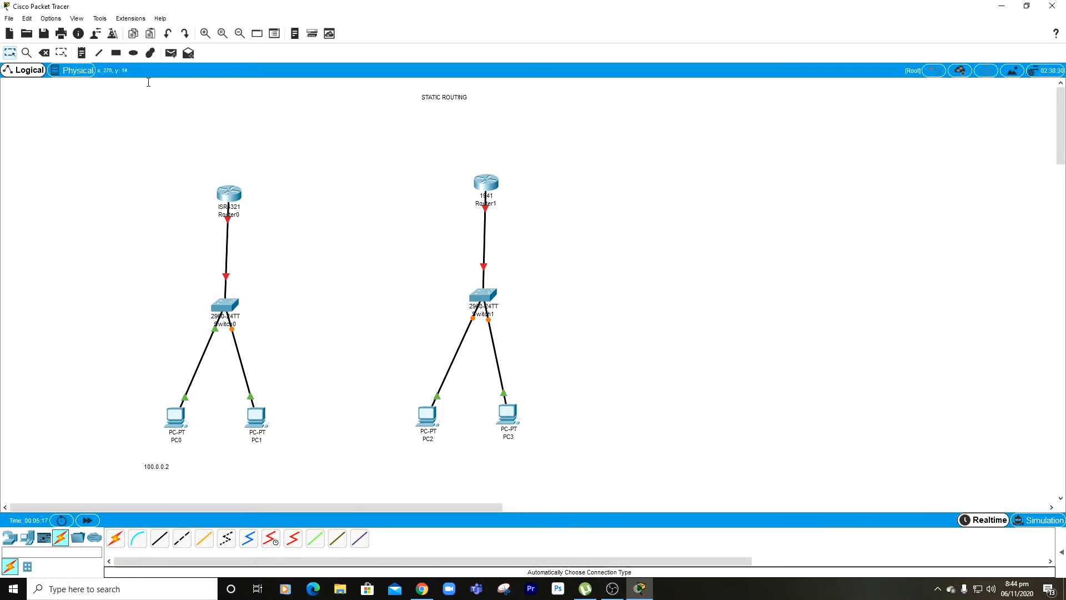
key(n)
click(249, 461)
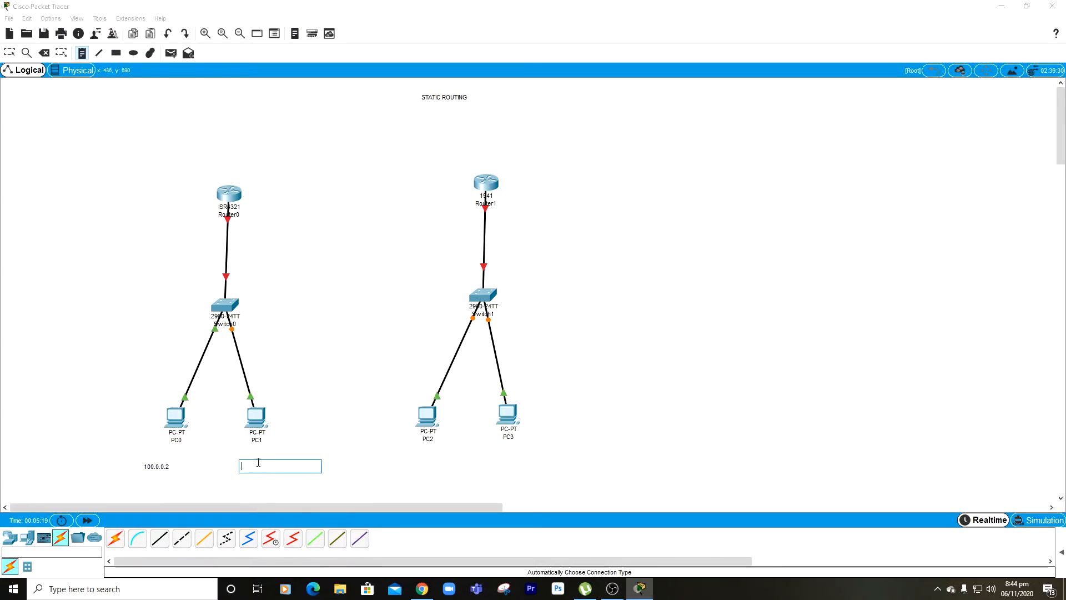
text(100.0.0.3)
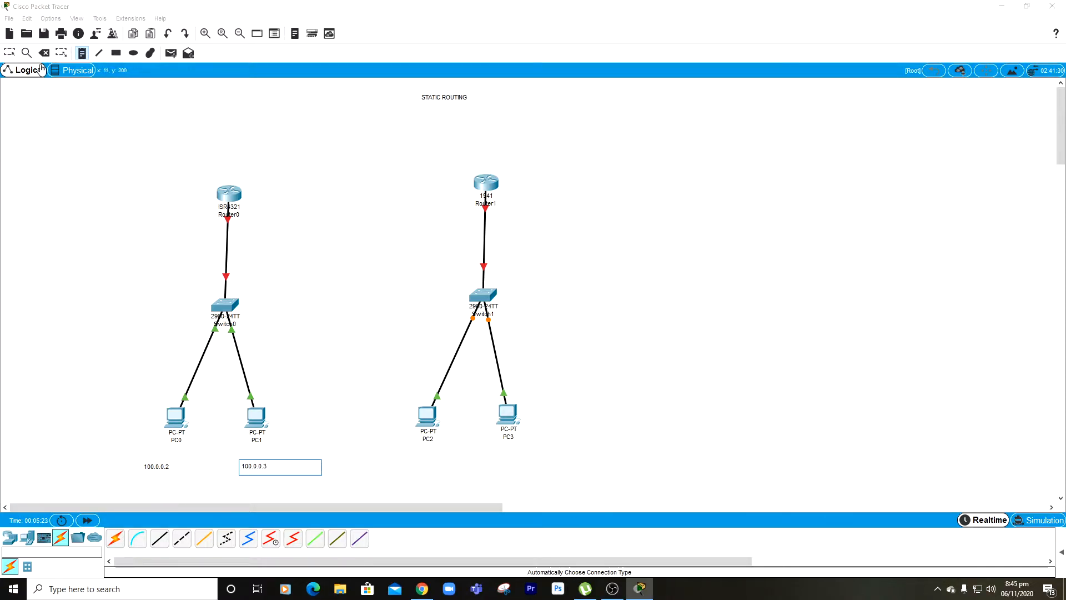
Step: Add text notes reading 110.0.0.2 below PC2 and 100.0.0.3 below PC3
click(83, 55)
click(408, 459)
text(10)
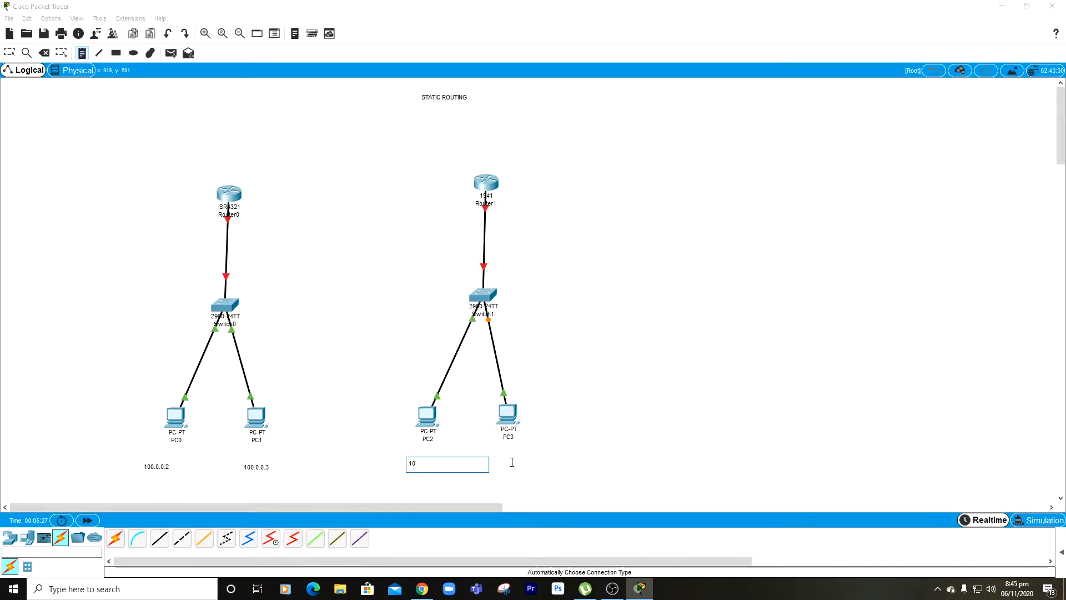
text(.0)
click(83, 54)
click(502, 464)
text(100.0.0.2)
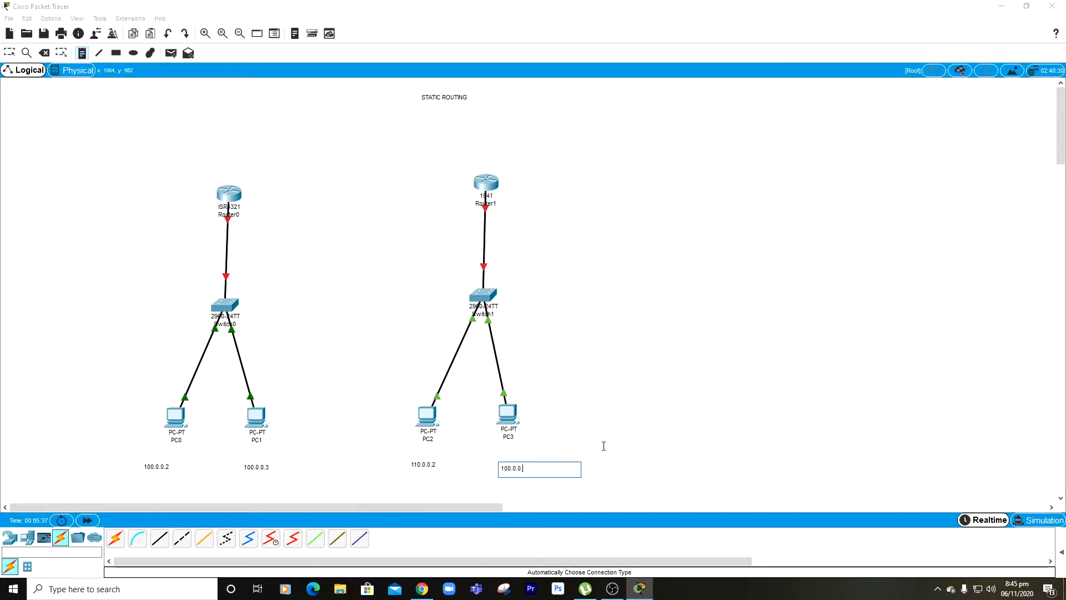
key(Escape)
Step: Give PC0 the static IP address 100.0.0.2 with subnet mask 255.0.0.0 and close its window
click(184, 419)
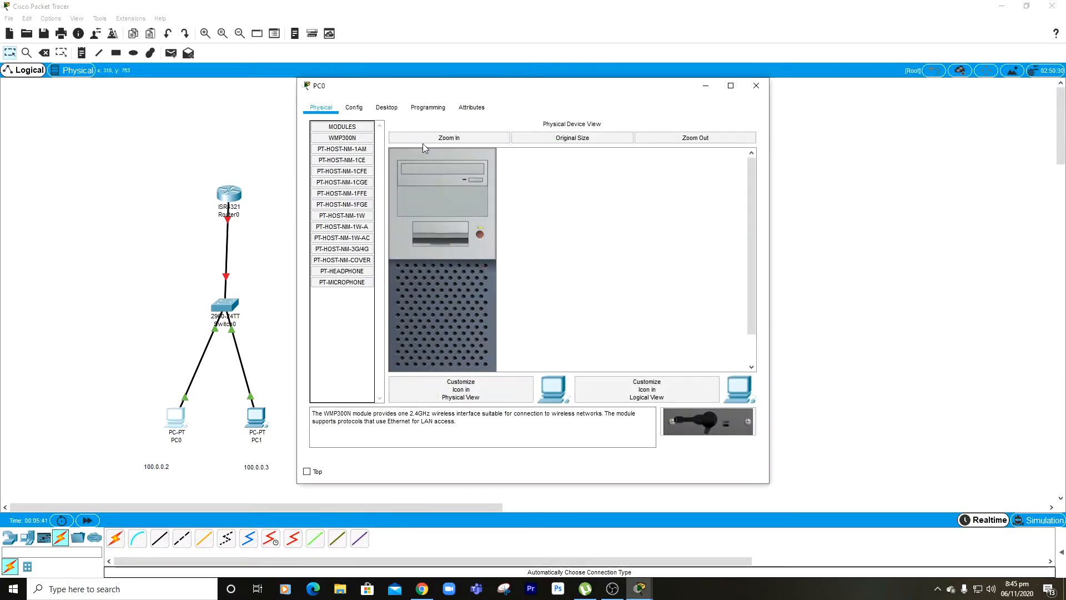
click(384, 107)
click(353, 161)
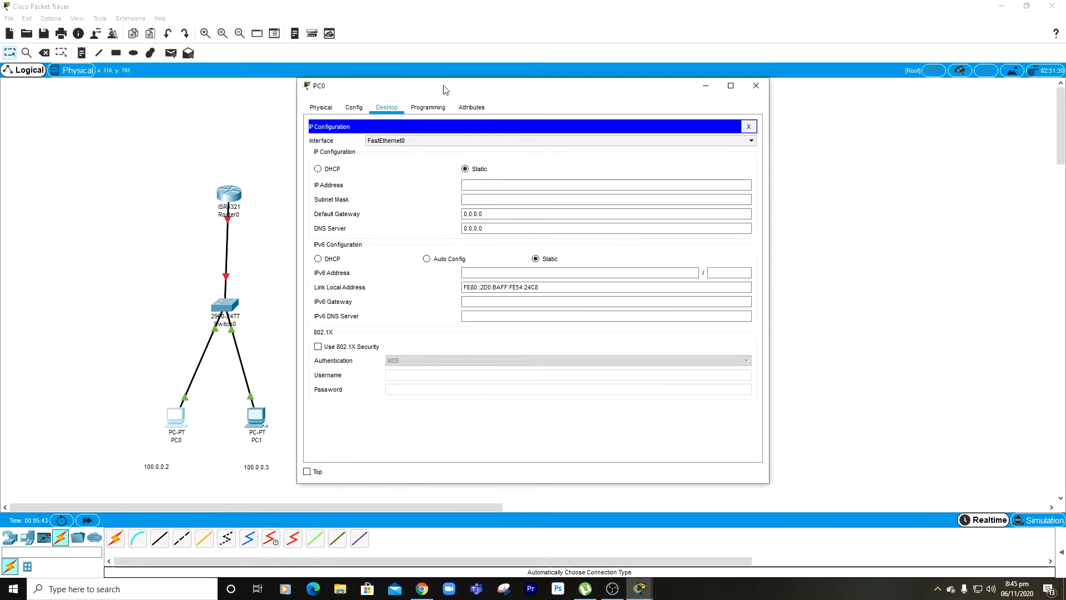
drag(442, 87, 554, 84)
click(604, 183)
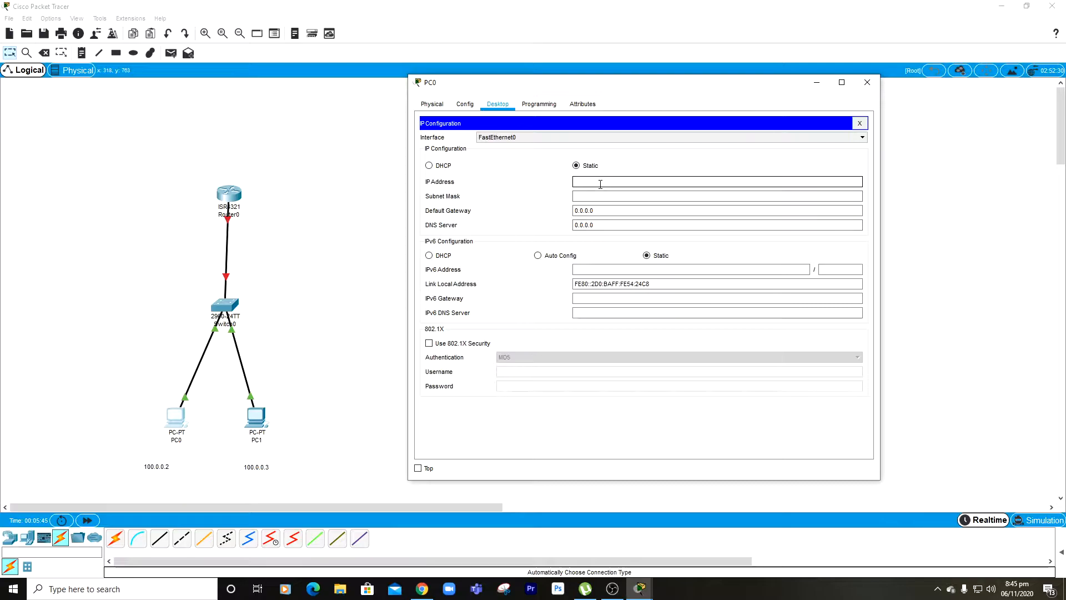
text(100.0.0)
text(.3)
key(BackSpace)
key(Tab)
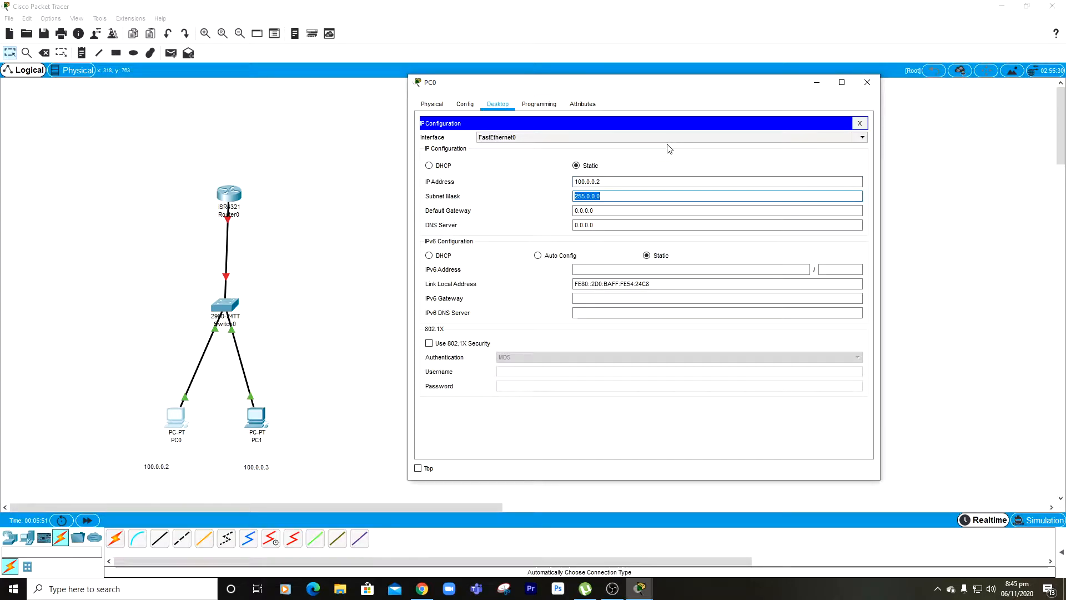
click(867, 82)
Step: Give PC1 the static IP address 100.0.0.3 and close its window
click(256, 416)
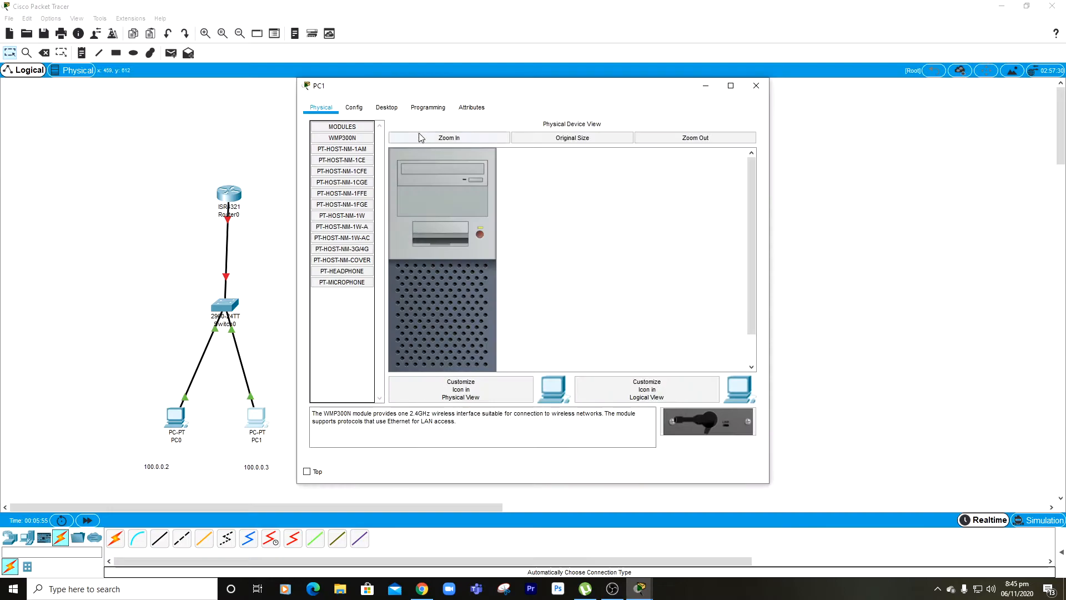
click(377, 110)
click(382, 183)
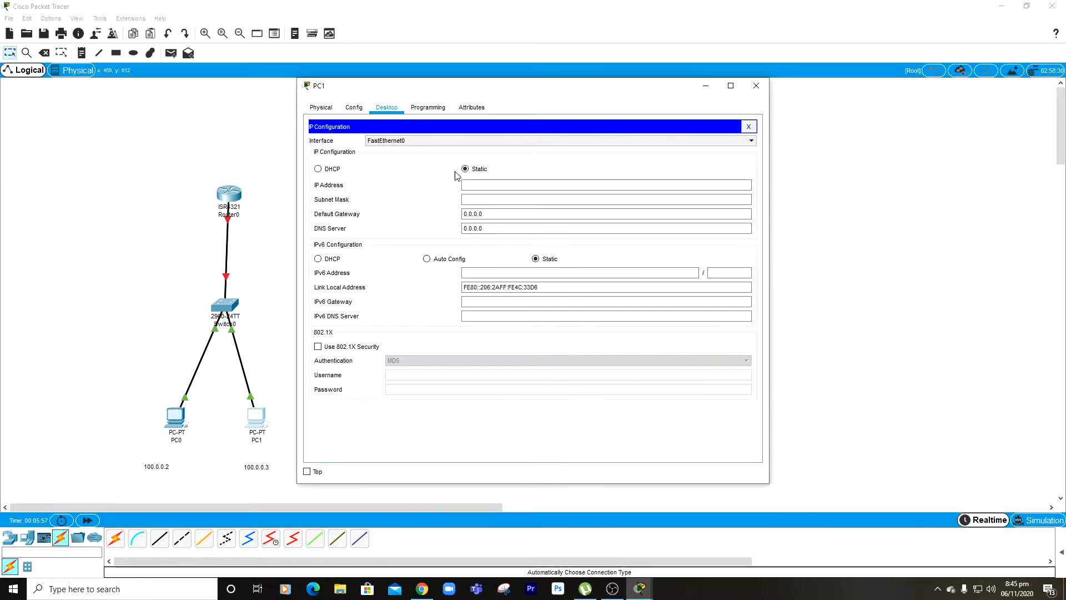
click(558, 183)
text(100.0.0.3)
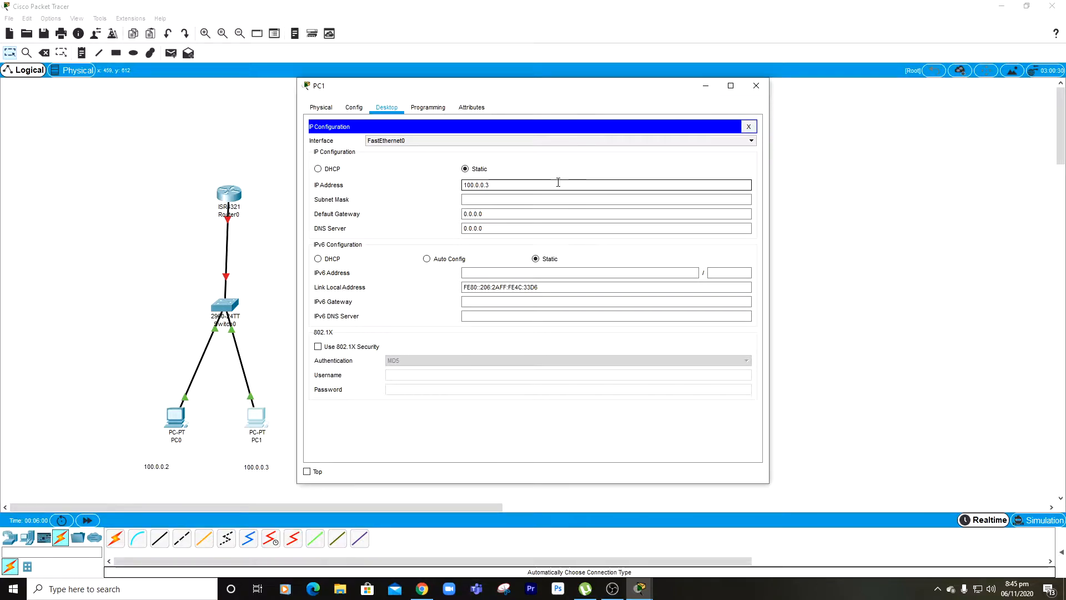
click(626, 228)
click(756, 85)
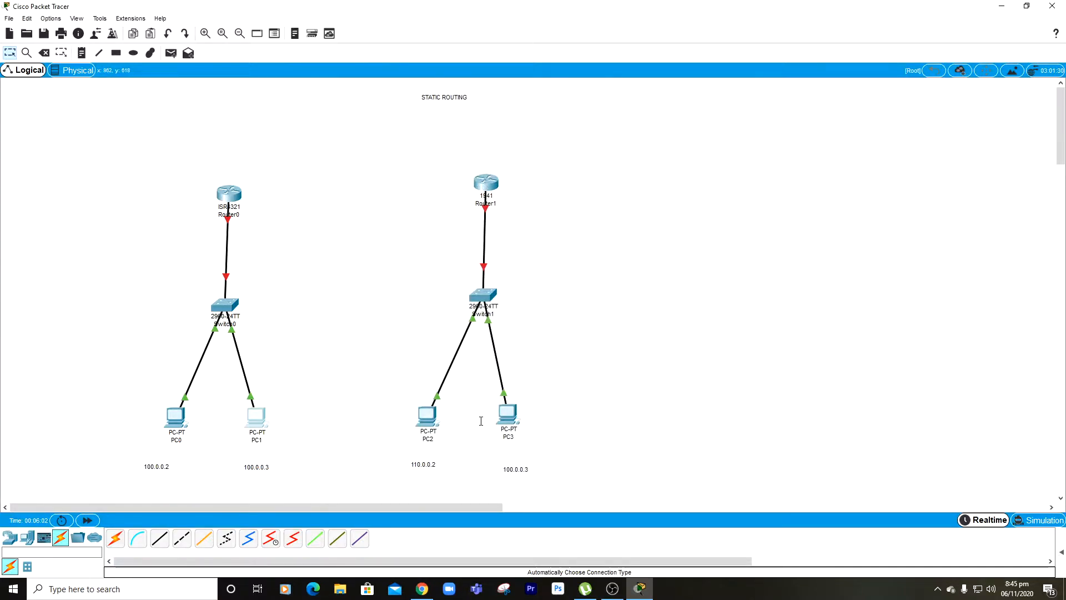
Step: Give PC2 the static IP address 110.0.0.2 with subnet mask 255.0.0.0 and close its window
click(427, 415)
click(355, 107)
click(384, 109)
click(353, 172)
drag(541, 89, 754, 78)
click(710, 175)
text(100.0.0.)
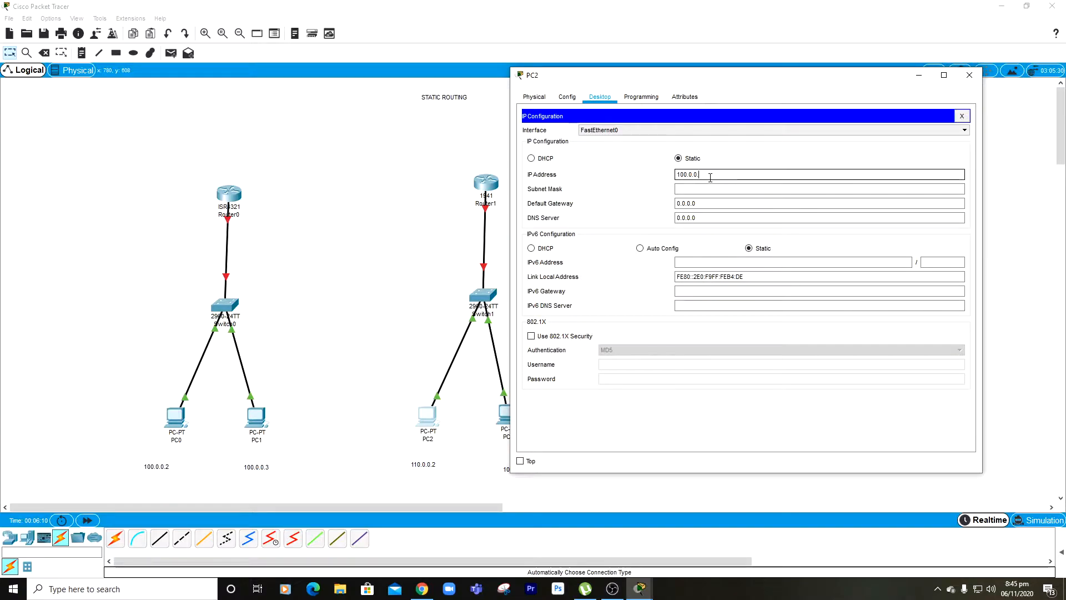
key(Left)
key(Left)
key(Left)
key(Left)
key(Left)
key(Left)
text(1)
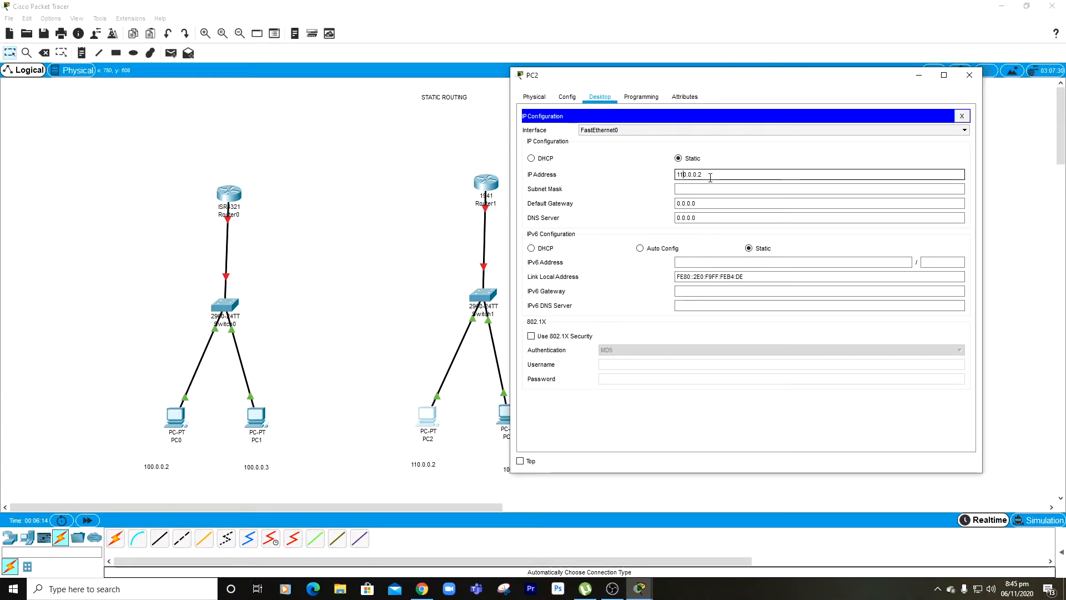
click(828, 189)
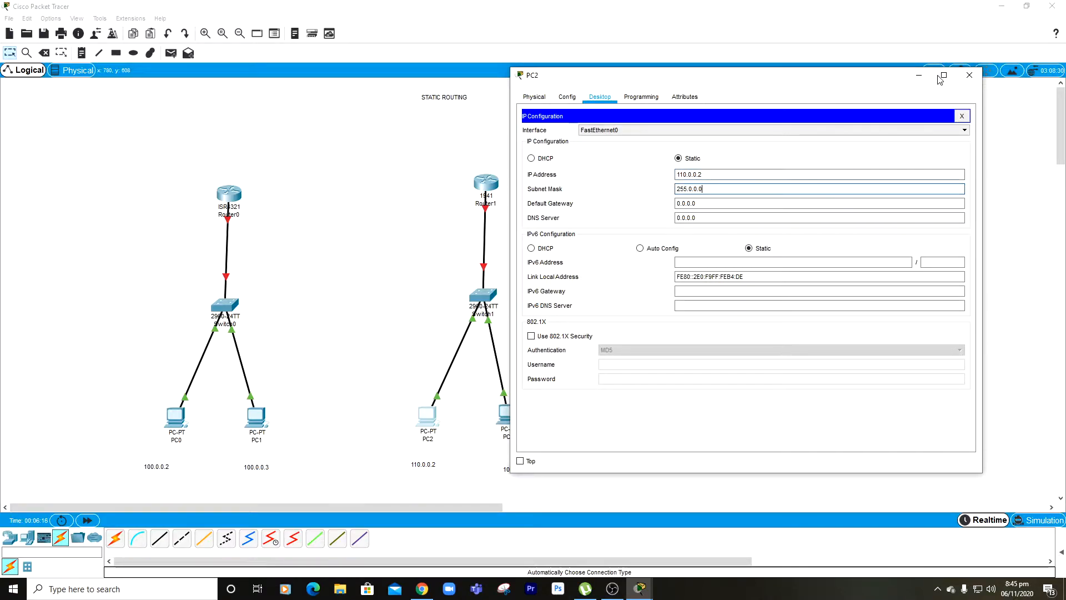
click(970, 75)
Step: Correct the address note below PC3 to read 110.0.0.3
click(511, 414)
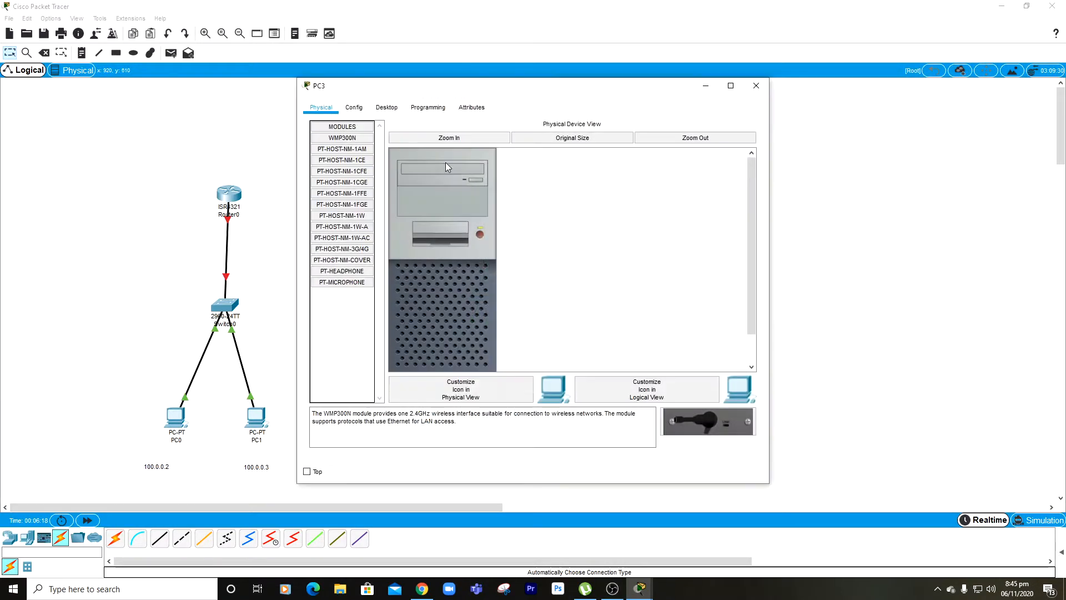
click(754, 88)
double_click(516, 469)
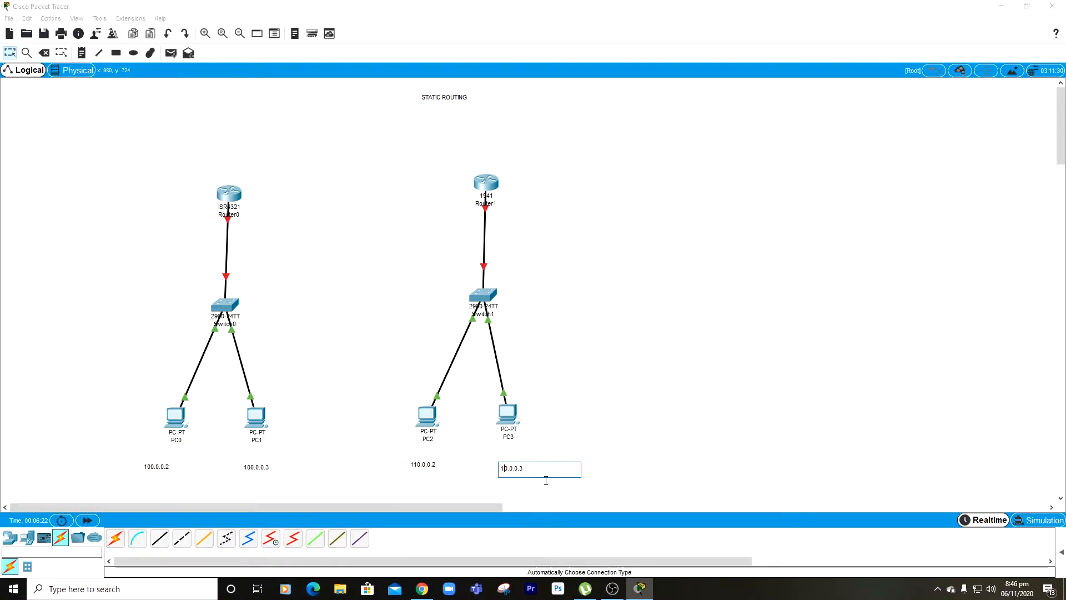
click(581, 433)
Step: Give PC3 the static IP address 110.0.0.3 with subnet mask 255.0.0.0 and close its window
click(507, 415)
click(386, 107)
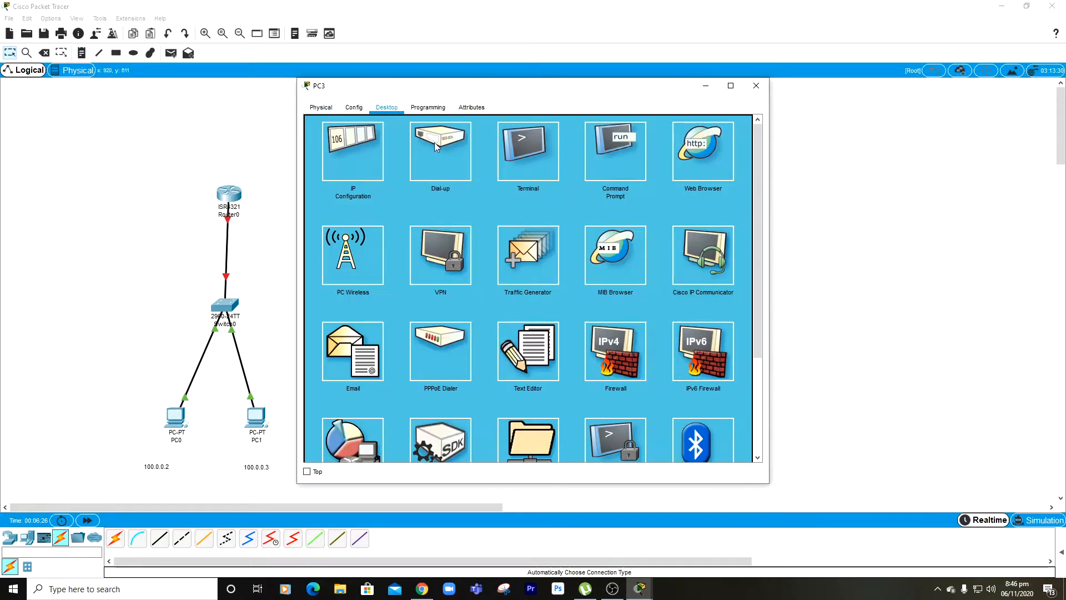
click(378, 150)
drag(423, 86, 787, 62)
click(869, 161)
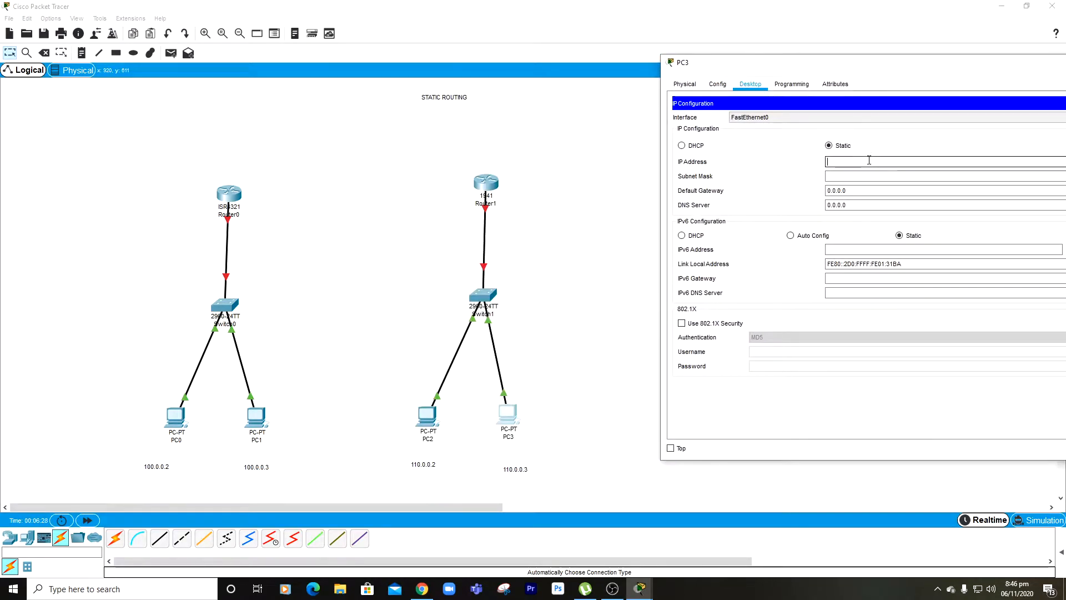
text(110.0.0.)
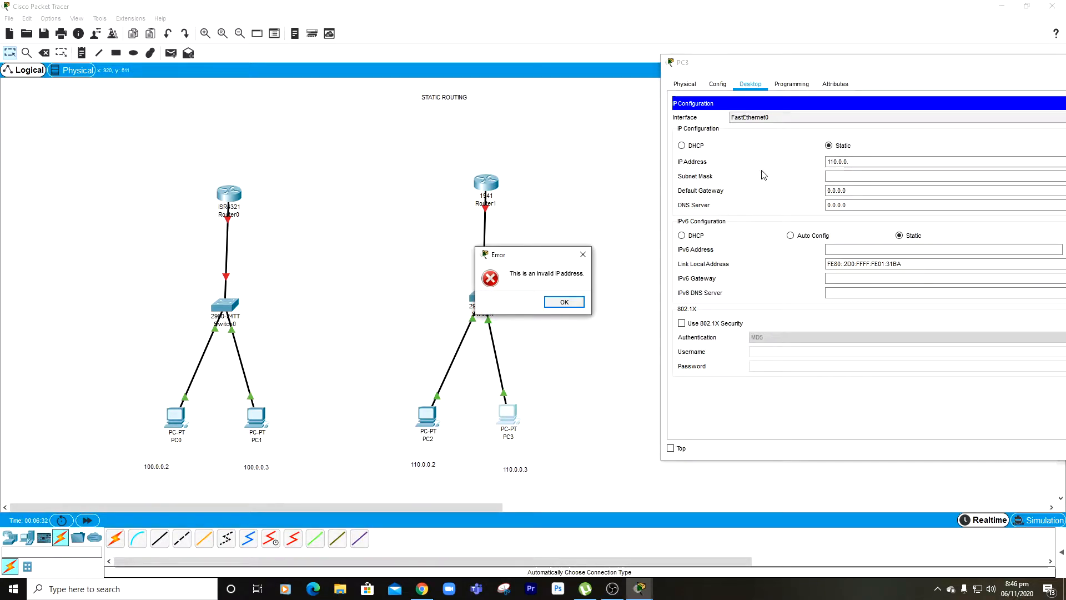
click(564, 302)
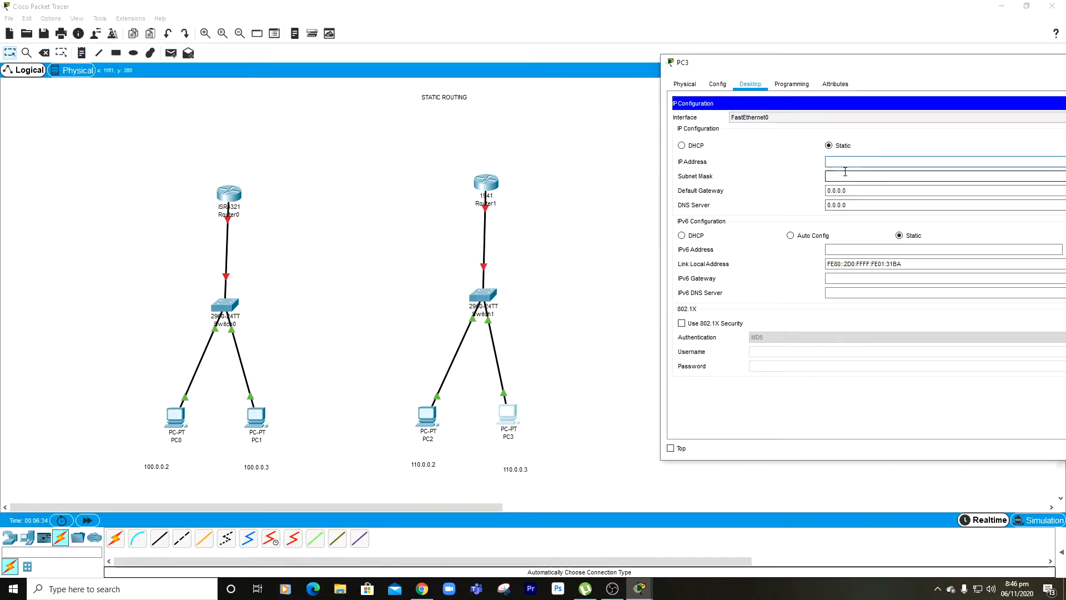
text(110.0.0.3)
click(898, 177)
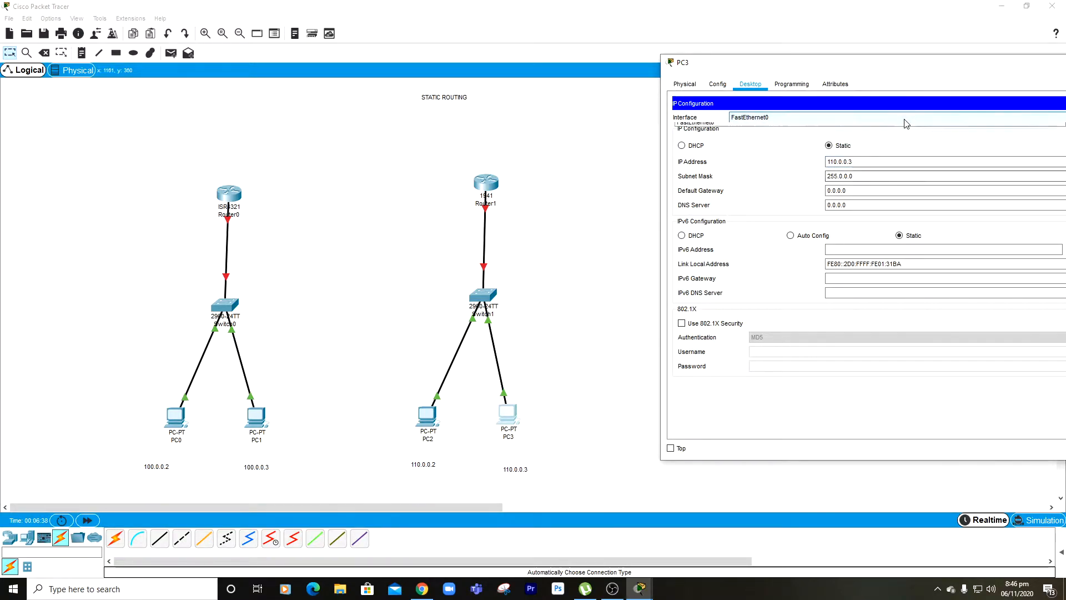
drag(849, 68, 710, 69)
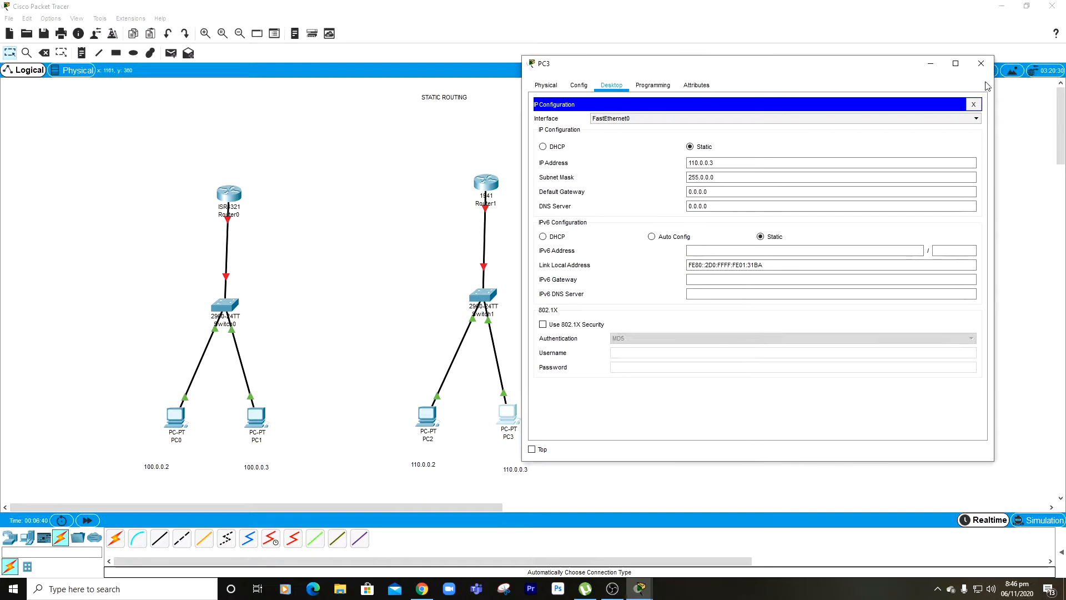
click(981, 64)
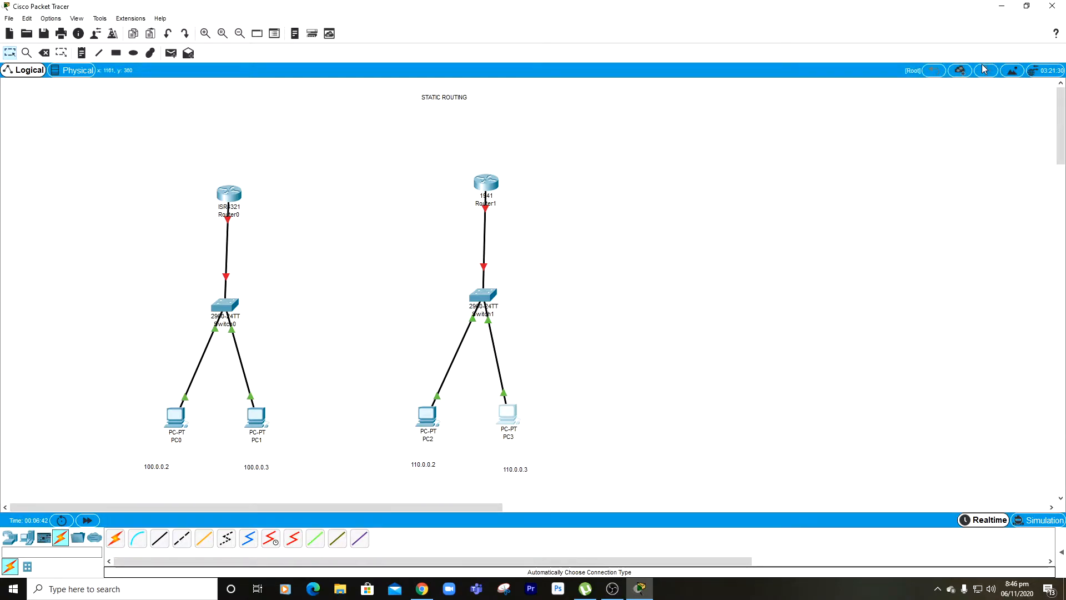
drag(119, 384, 699, 485)
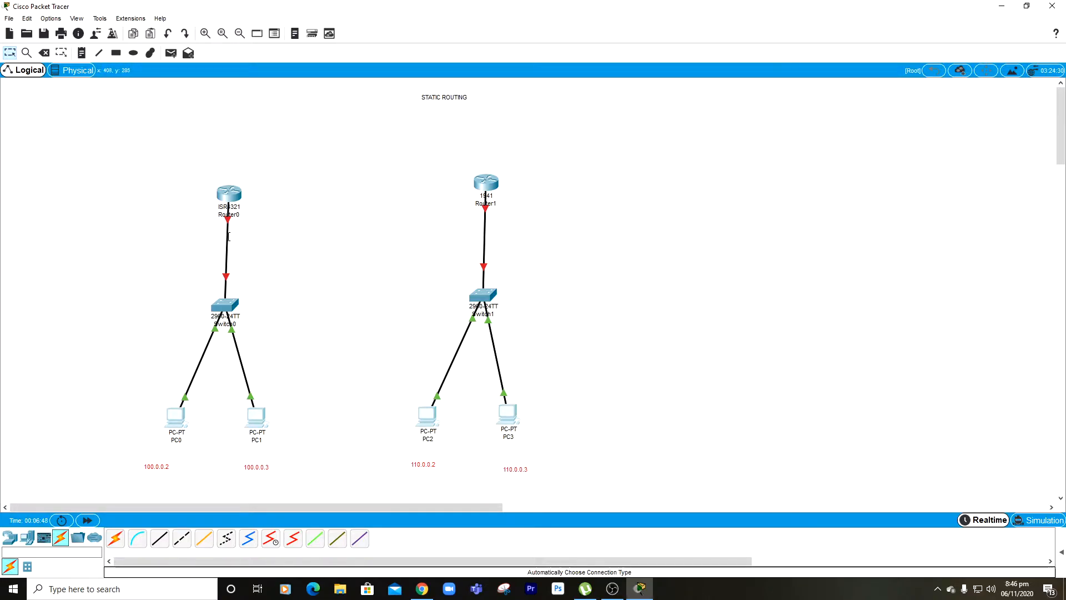
click(236, 195)
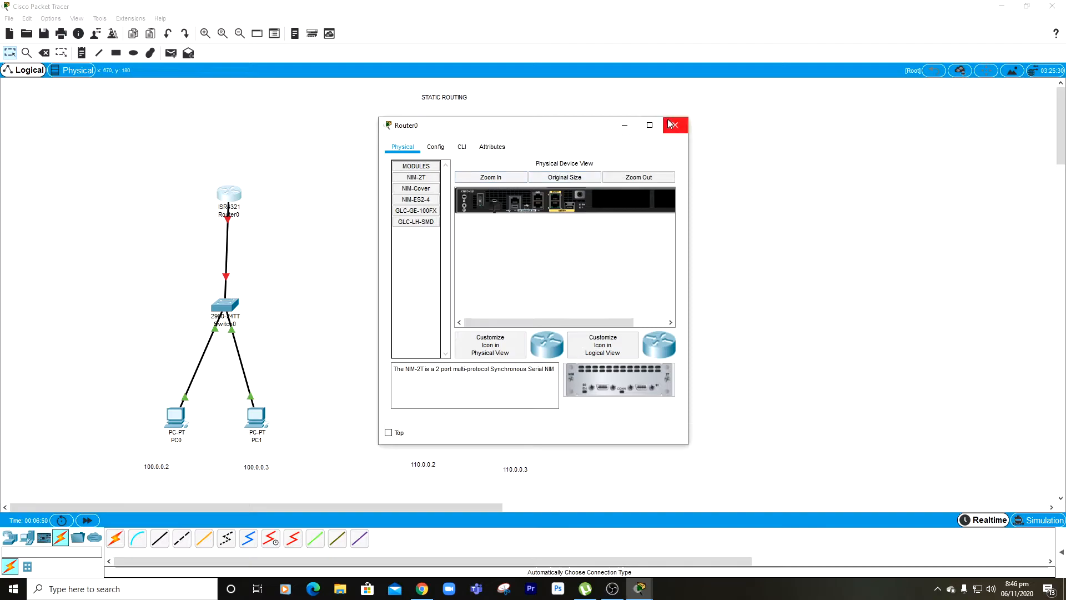
click(676, 125)
drag(192, 152, 530, 210)
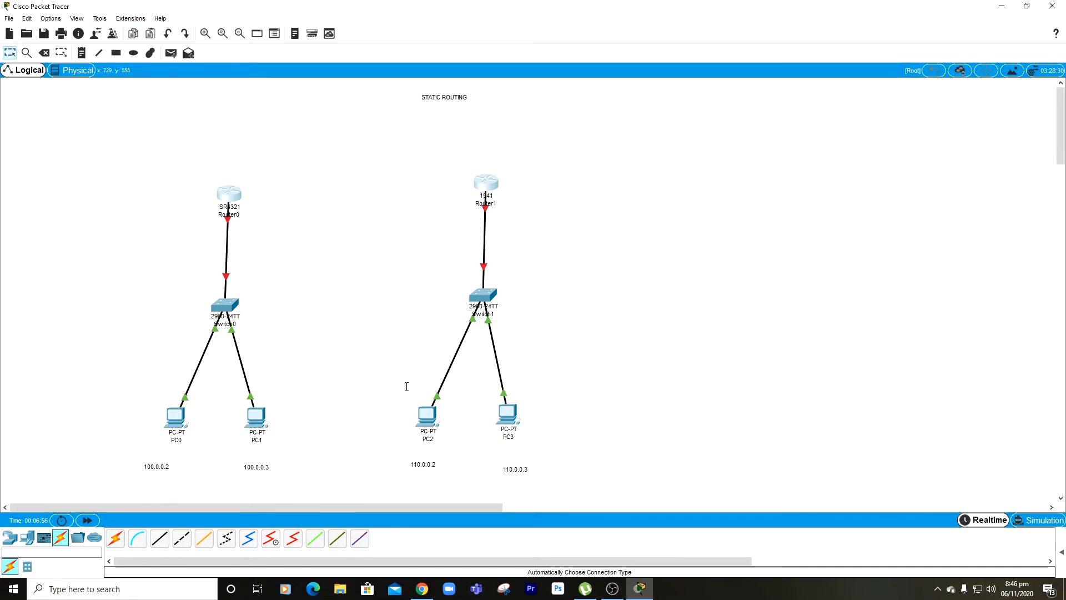
Step: Try to start a Serial DCE connection from Router0
click(271, 538)
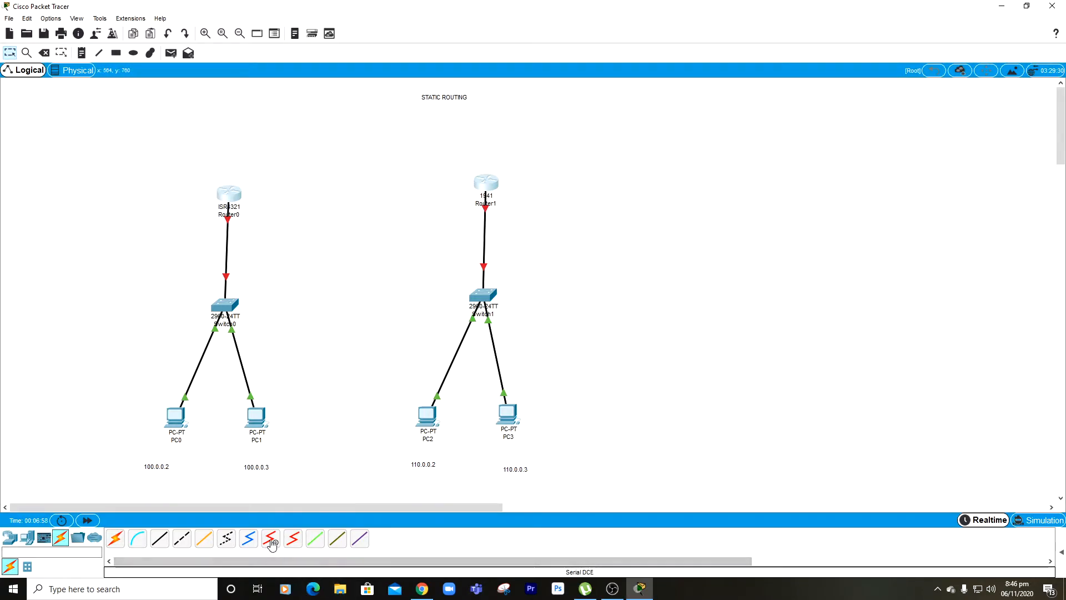
click(229, 193)
click(340, 228)
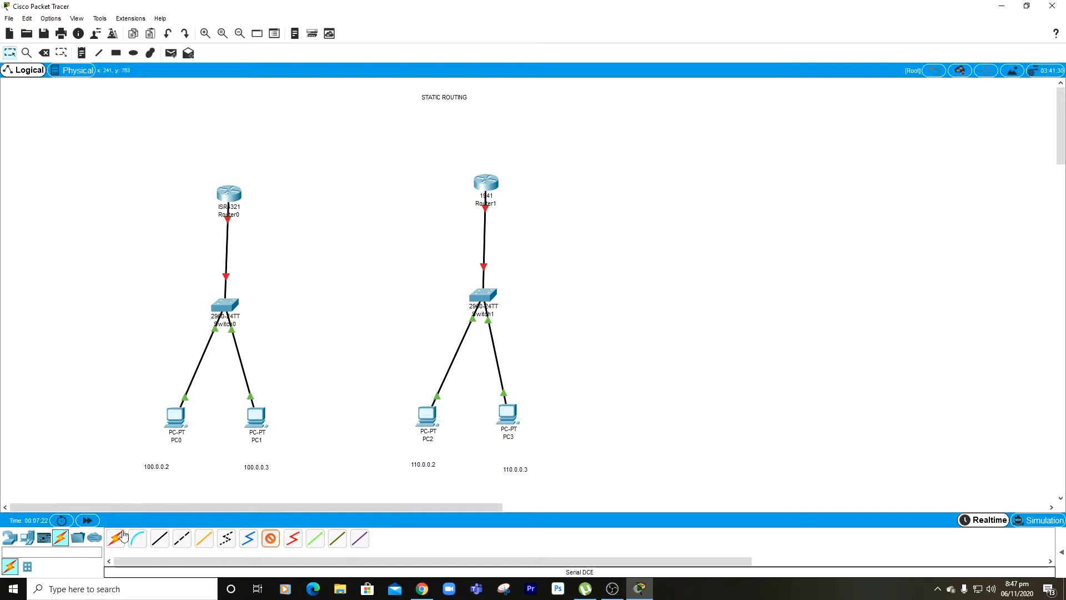
click(10, 53)
Step: Install a NIM-2T module in Router0's first empty slot with the power off, and switch the router back on
click(229, 195)
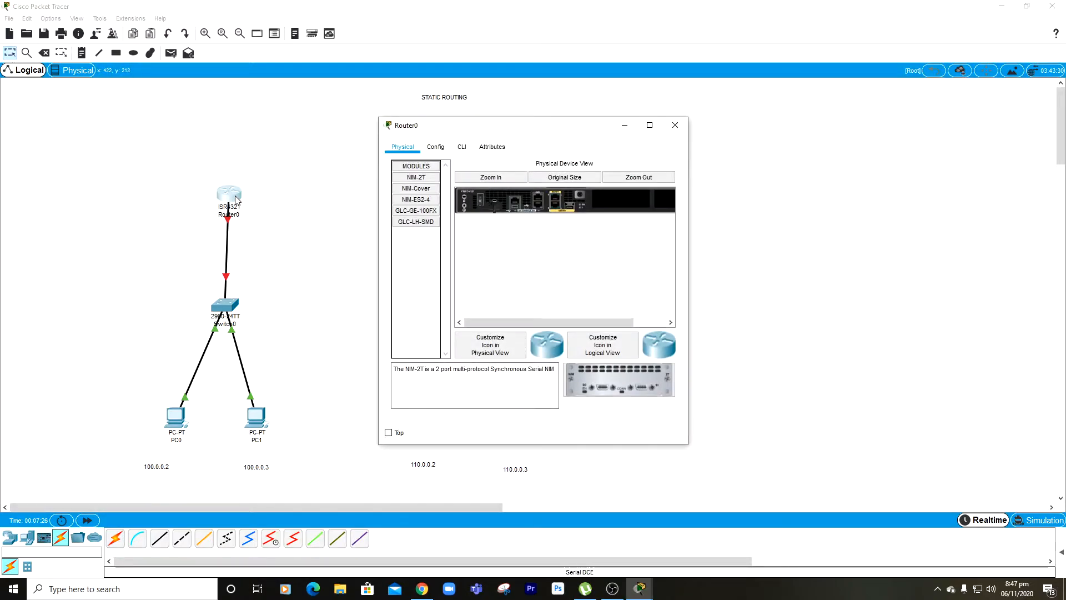
click(649, 125)
click(290, 56)
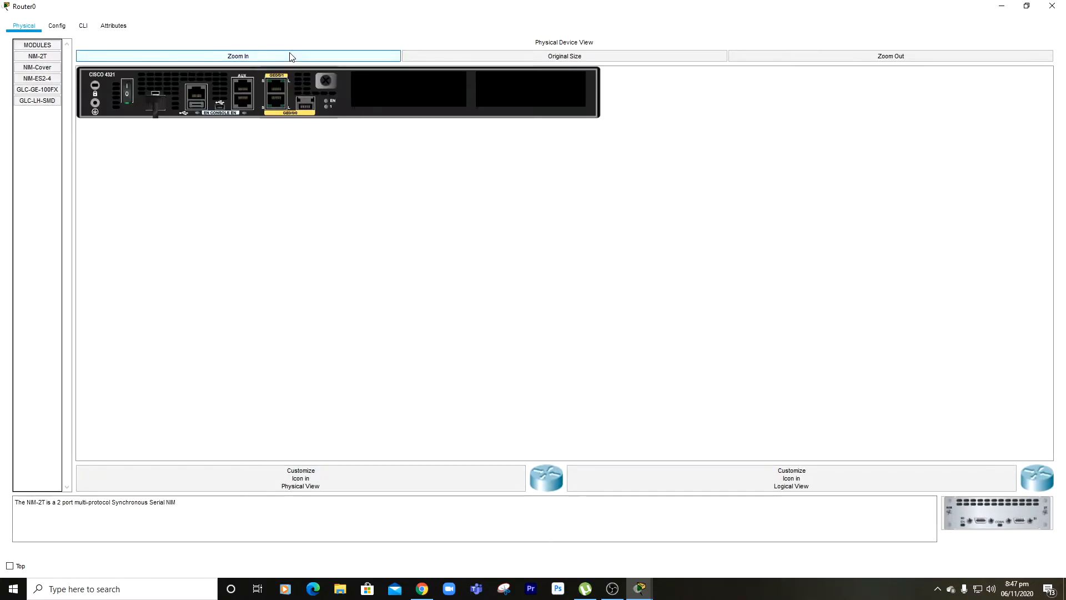
click(129, 82)
drag(996, 512, 410, 92)
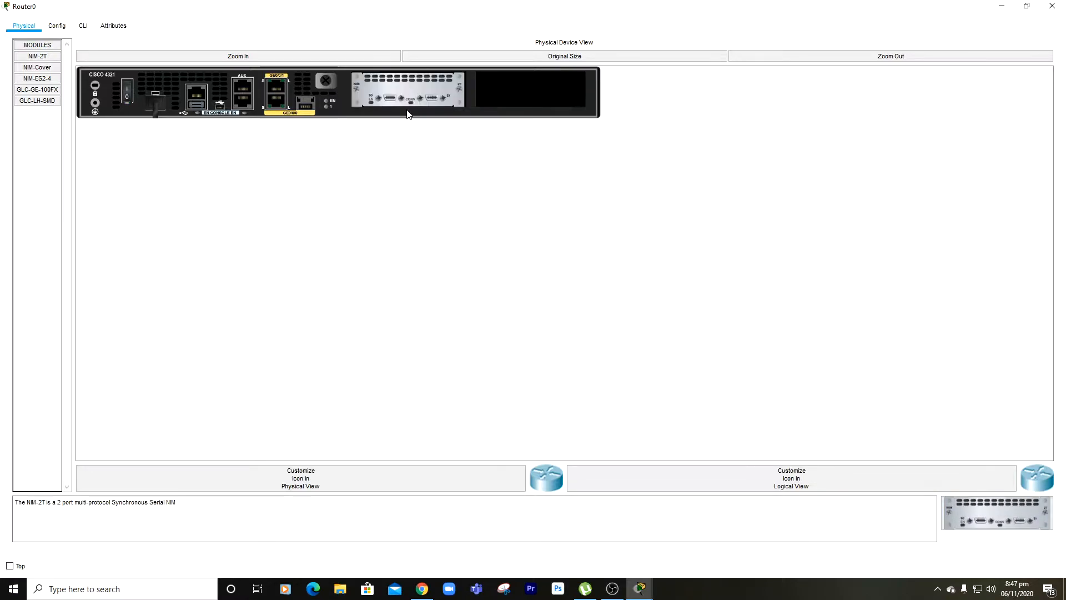
click(127, 85)
click(1052, 6)
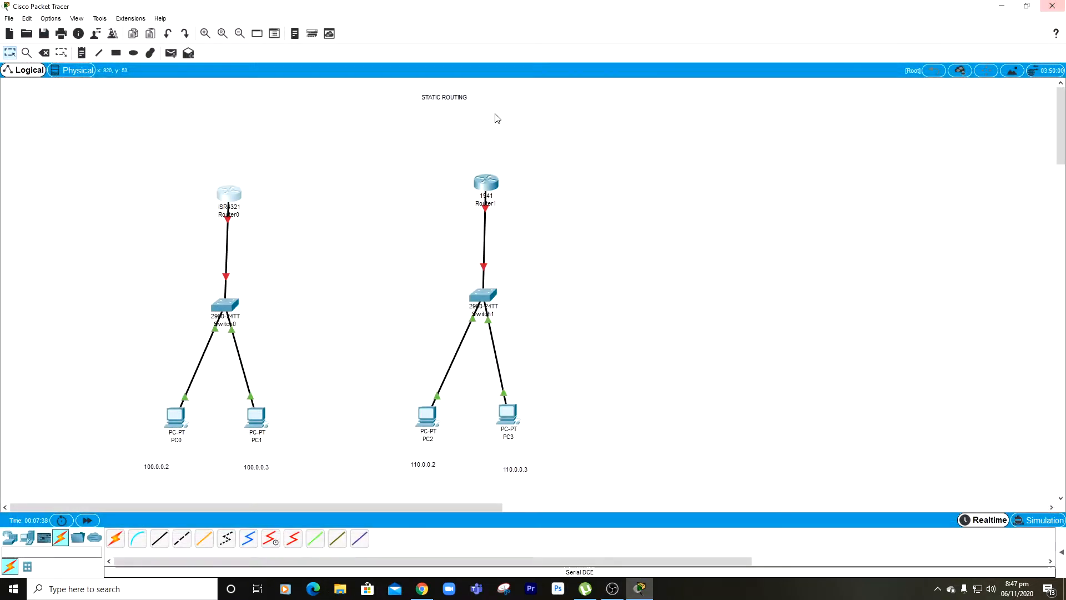
Step: Install a NIM-2T module in the first empty slot of the powered-off Router2 and close its window
click(484, 185)
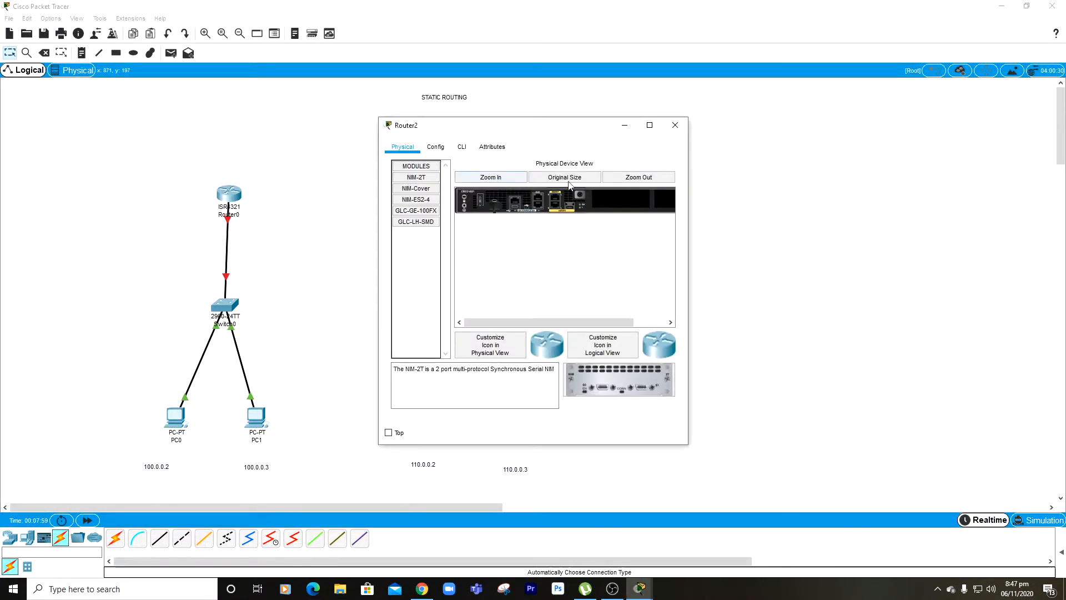
click(649, 126)
click(119, 56)
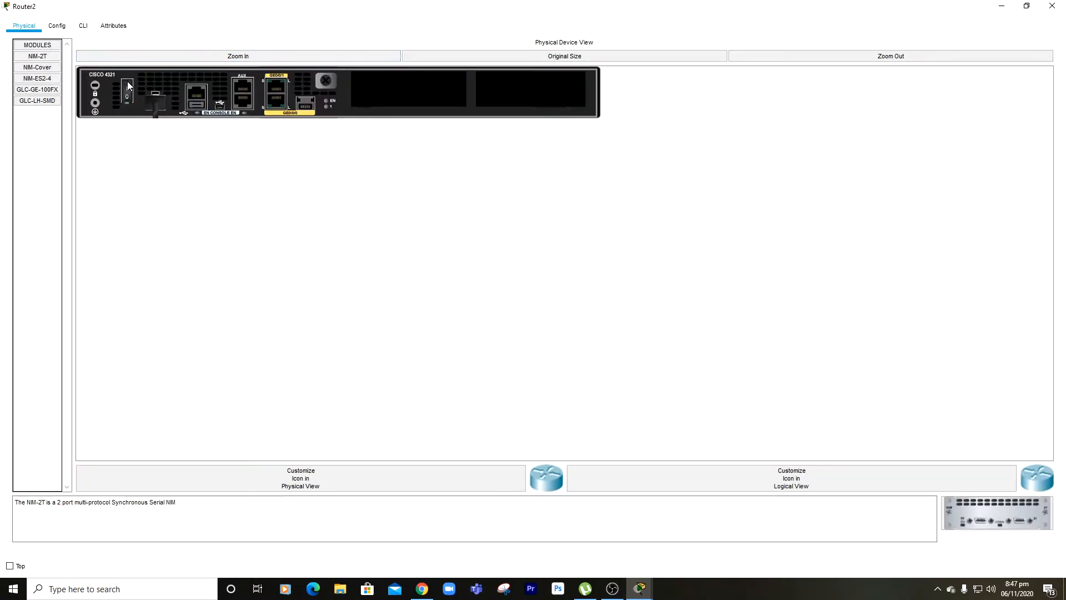
drag(976, 526, 408, 96)
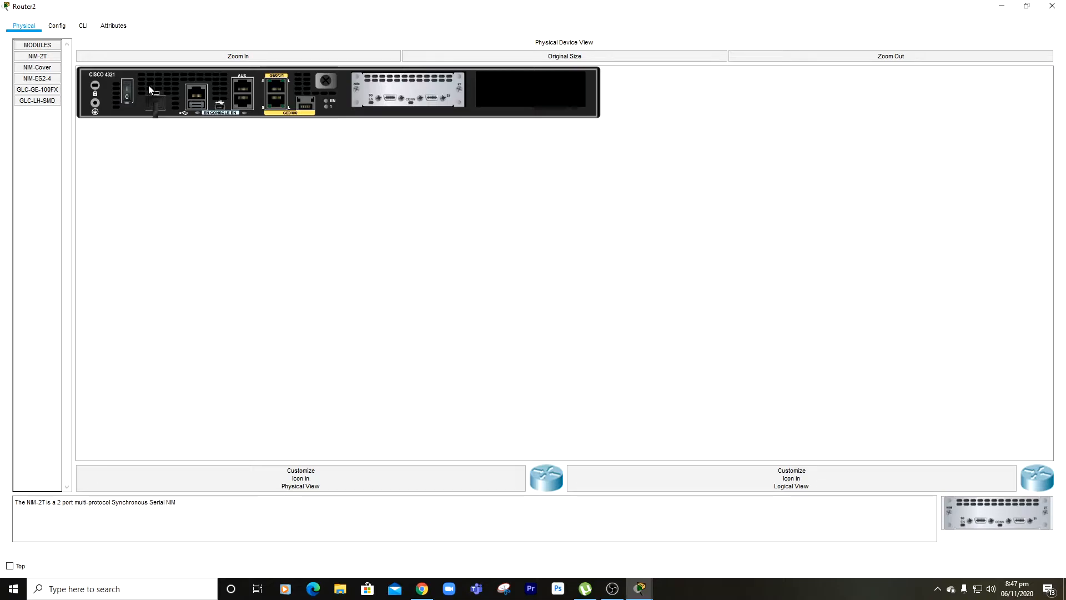
click(1062, 5)
Step: Connect Router0's Serial0/1/0 port to a serial port on Router2 with a Serial DCE cable
click(270, 538)
click(226, 197)
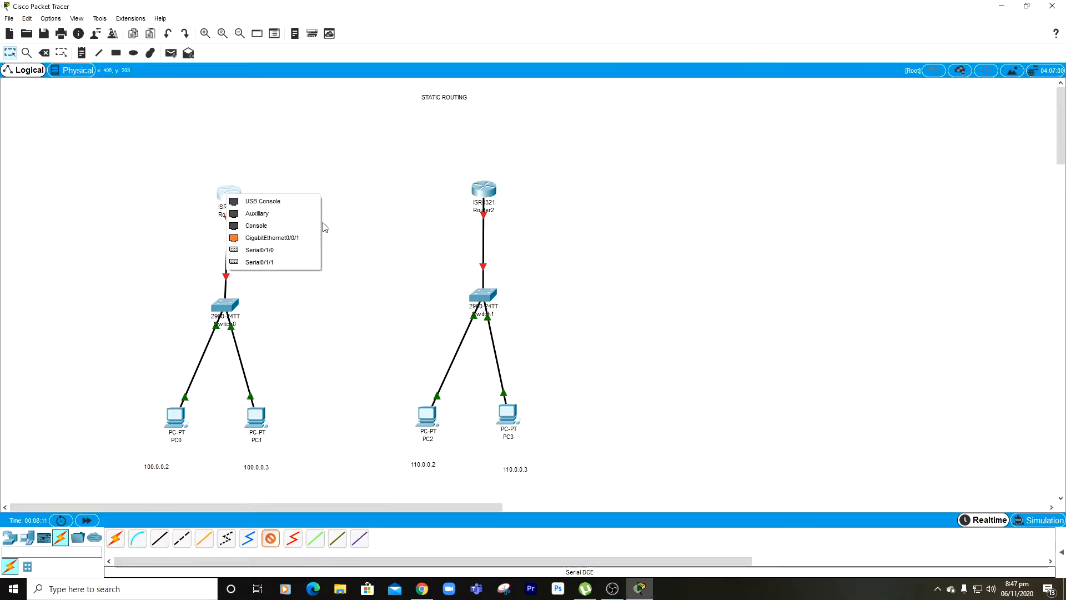
click(278, 249)
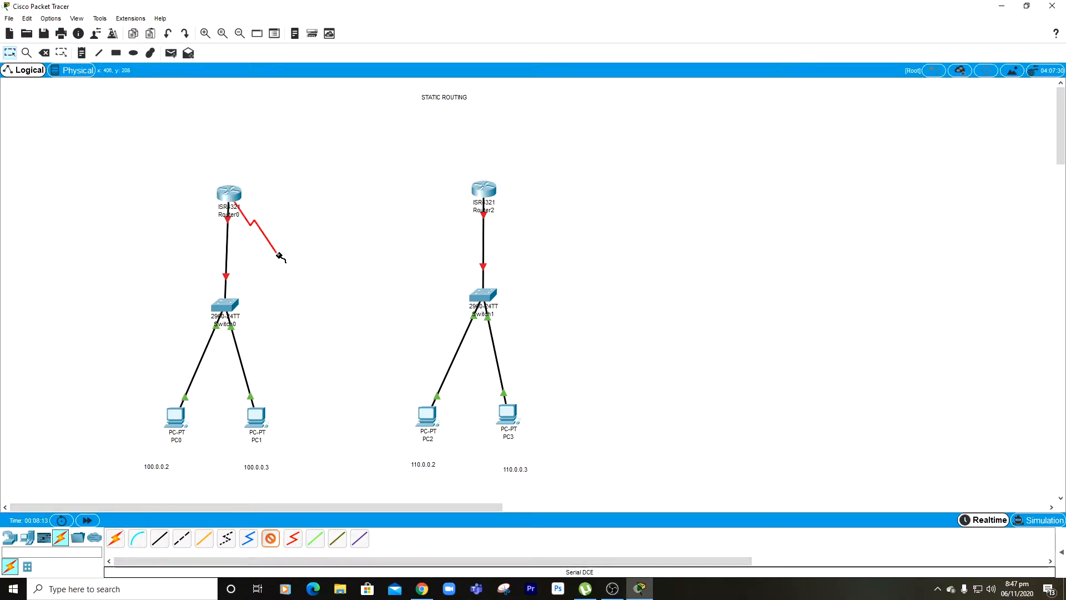
click(486, 191)
click(541, 253)
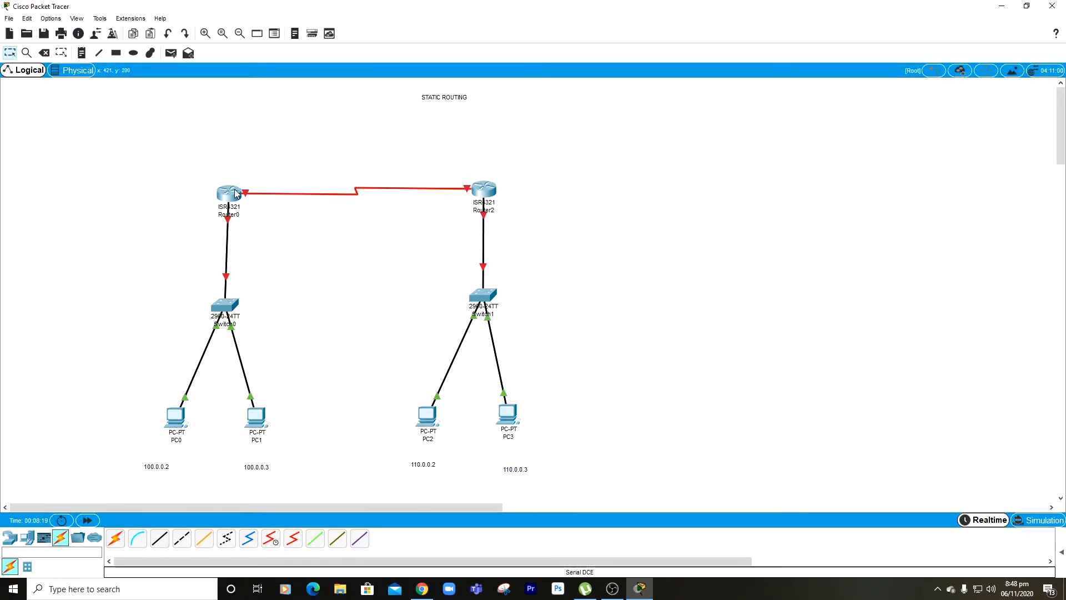
drag(231, 174, 256, 202)
drag(191, 208, 246, 224)
drag(443, 168, 475, 206)
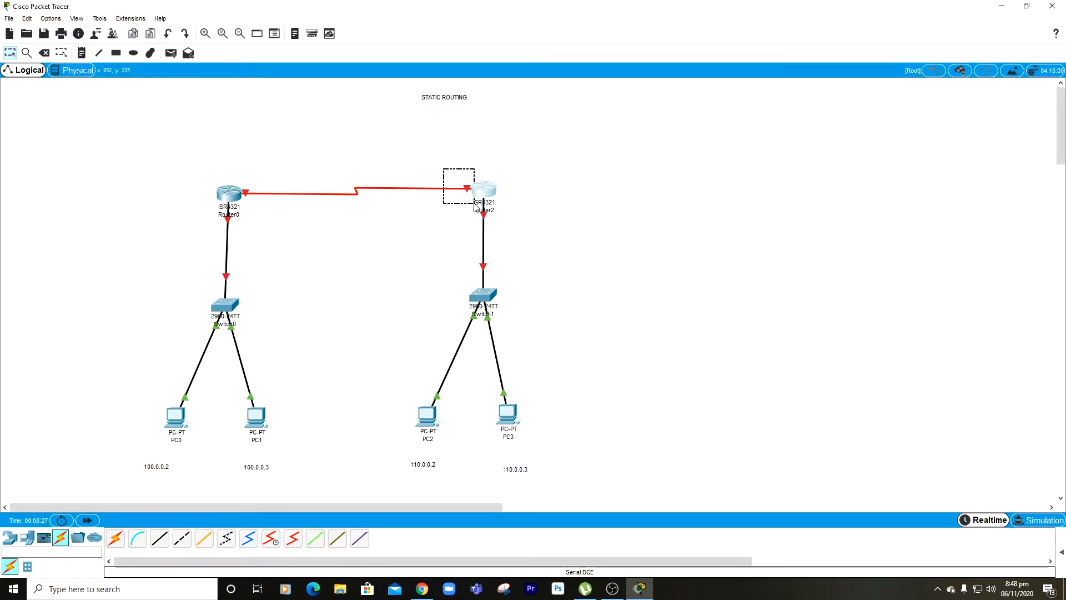
drag(476, 207, 516, 231)
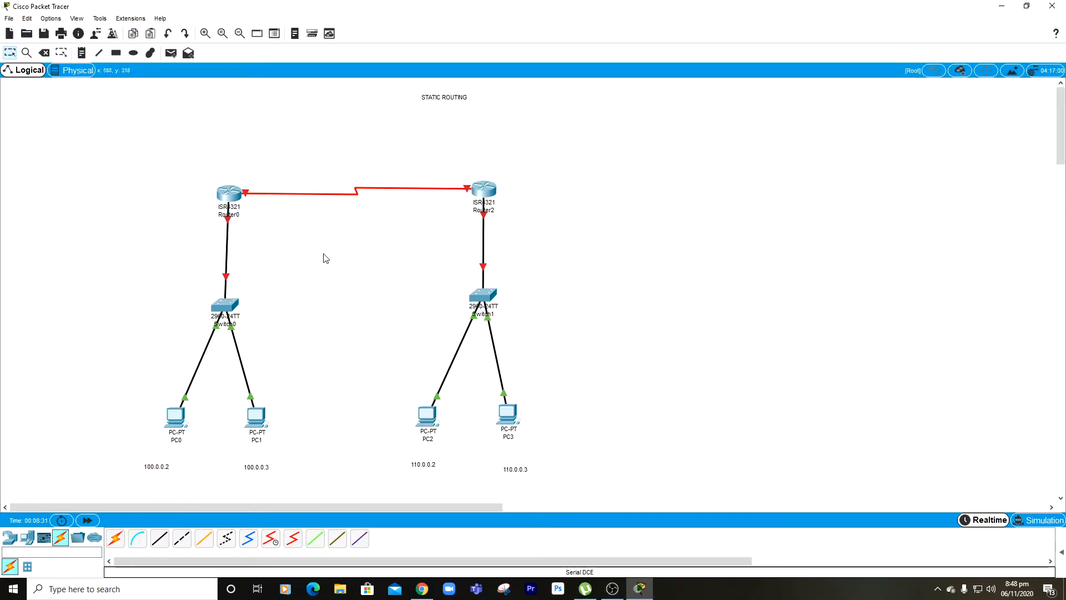
Step: Open Router0's command line and answer NO to the initial configuration dialog to reach the router prompt
click(234, 196)
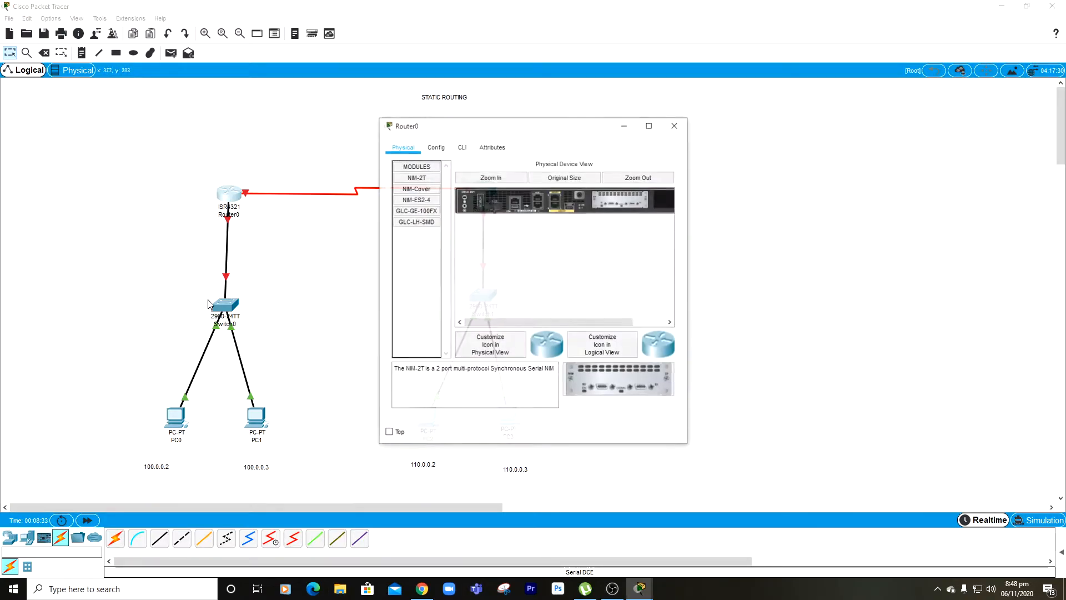
click(469, 148)
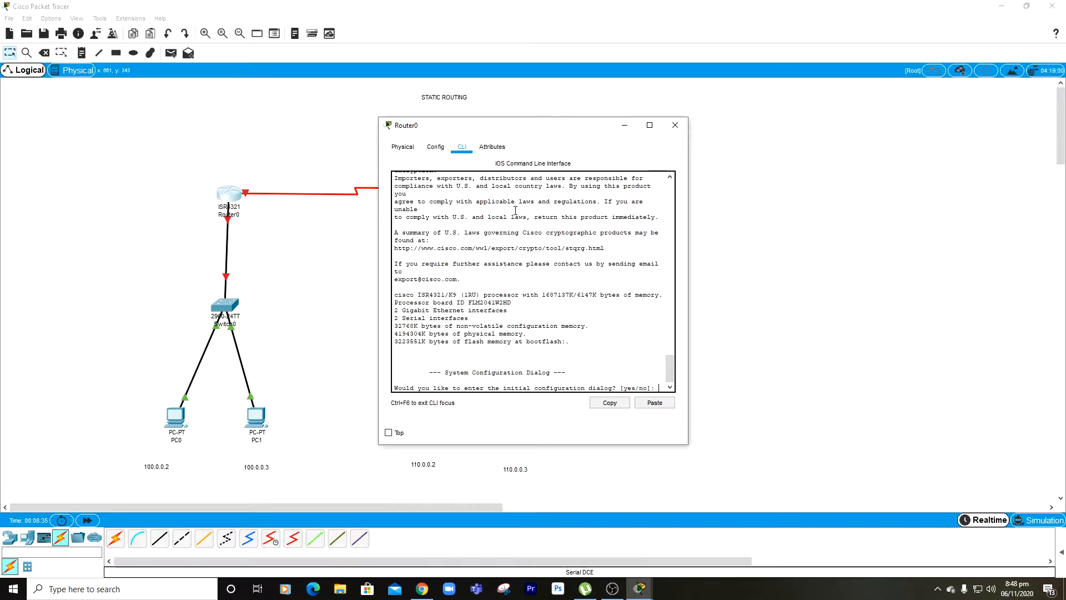
text(NO)
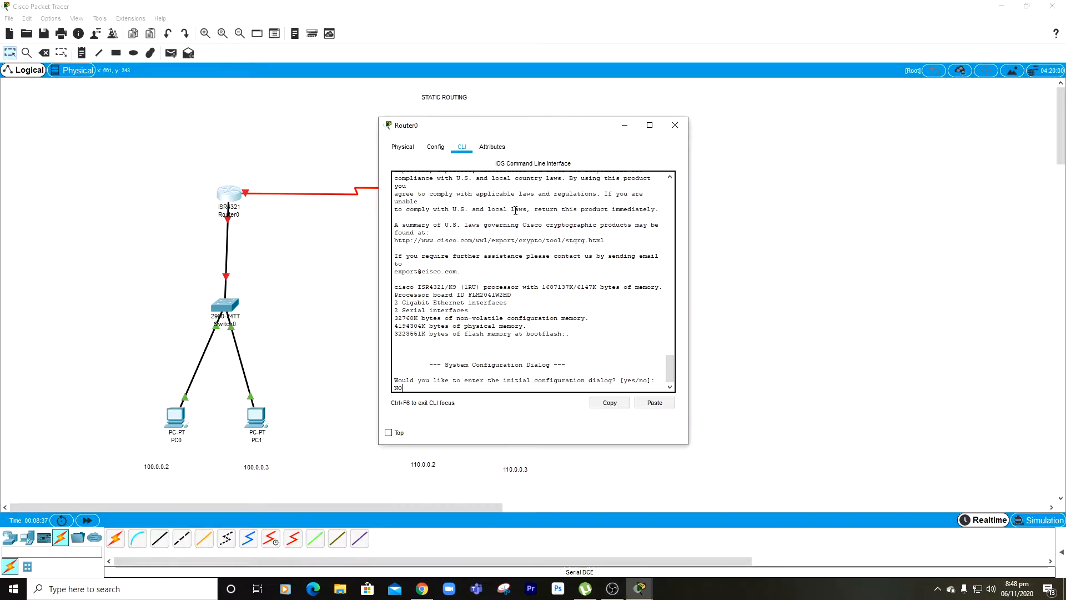
key(Return)
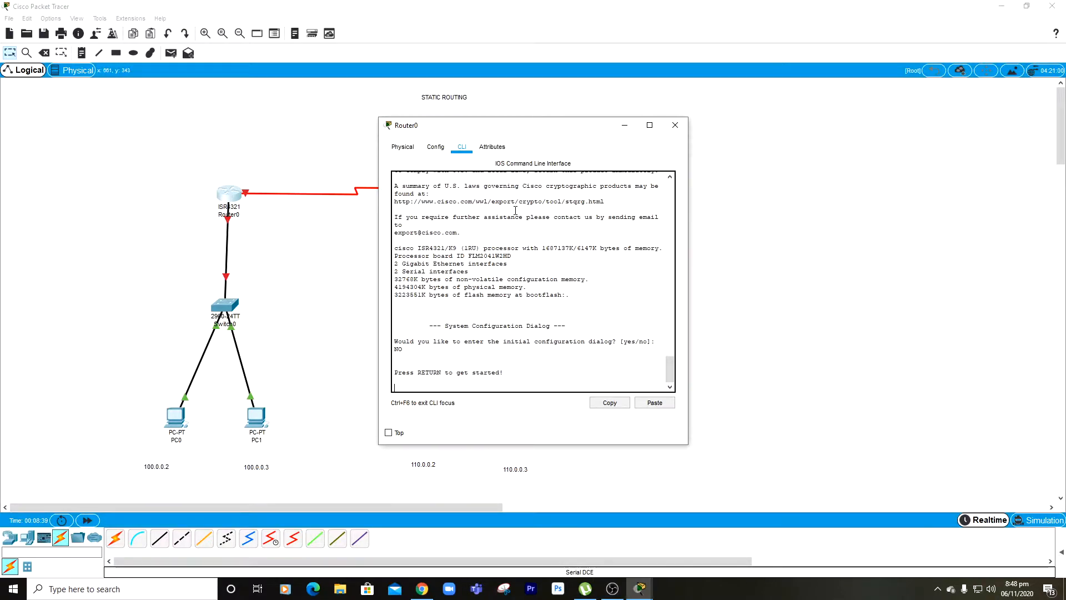
key(Return)
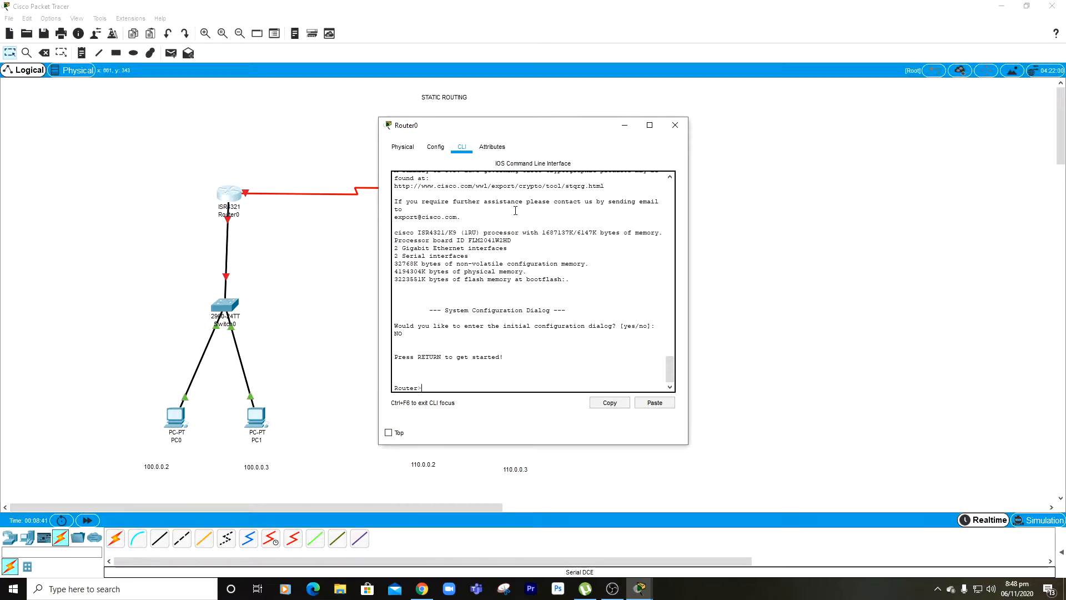
Step: Enter privileged mode and global configuration mode on Router0 with the commands en and configure t
text(en)
key(Return)
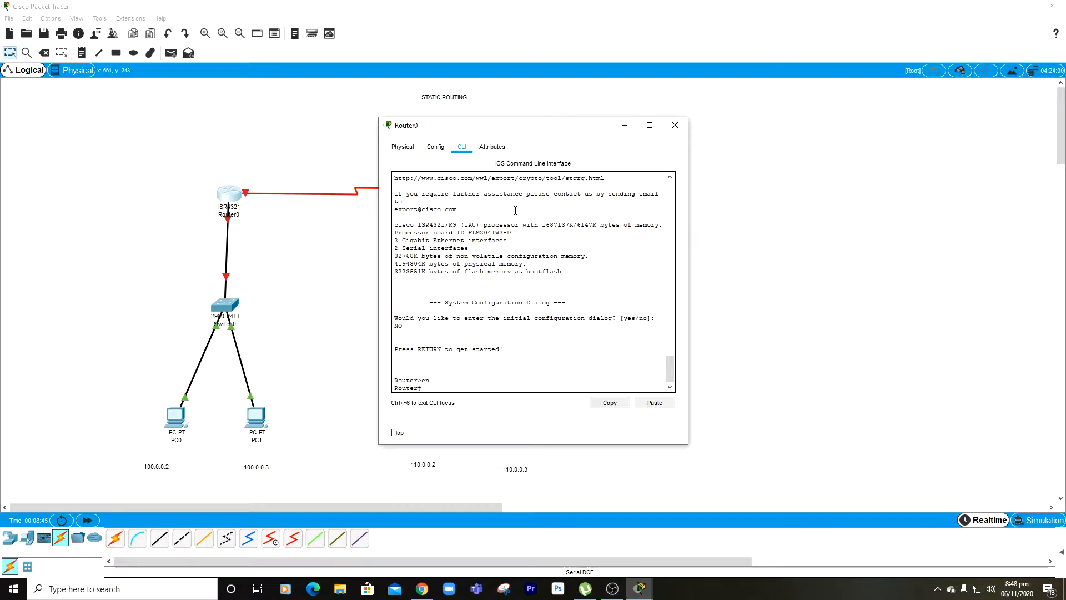
text(configure t)
key(Return)
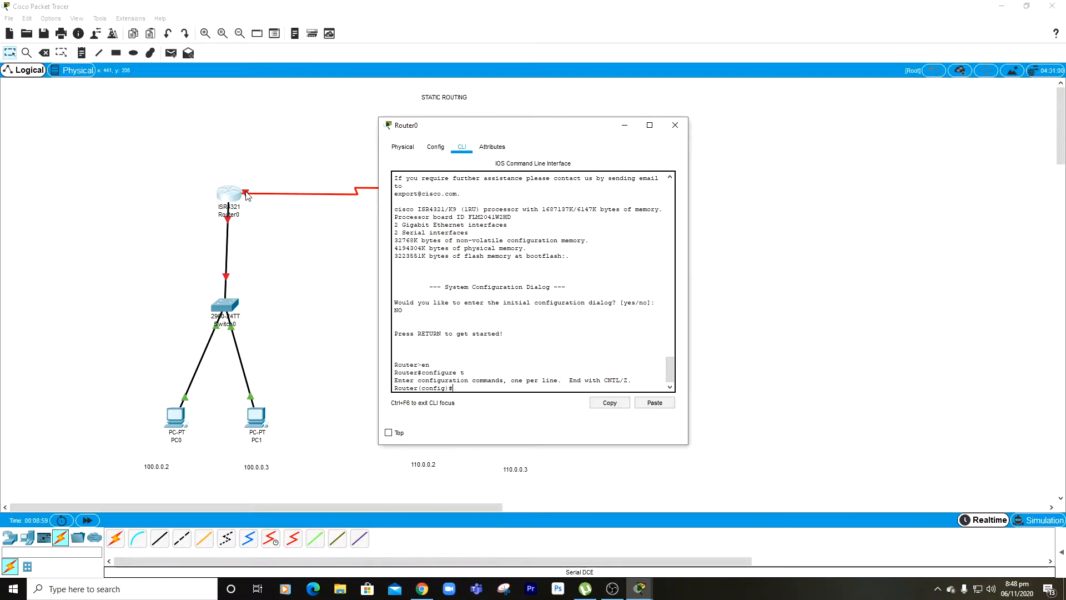
Step: Check the port label on Router0's serial link and enter interface configuration mode for se0/1/0
click(281, 276)
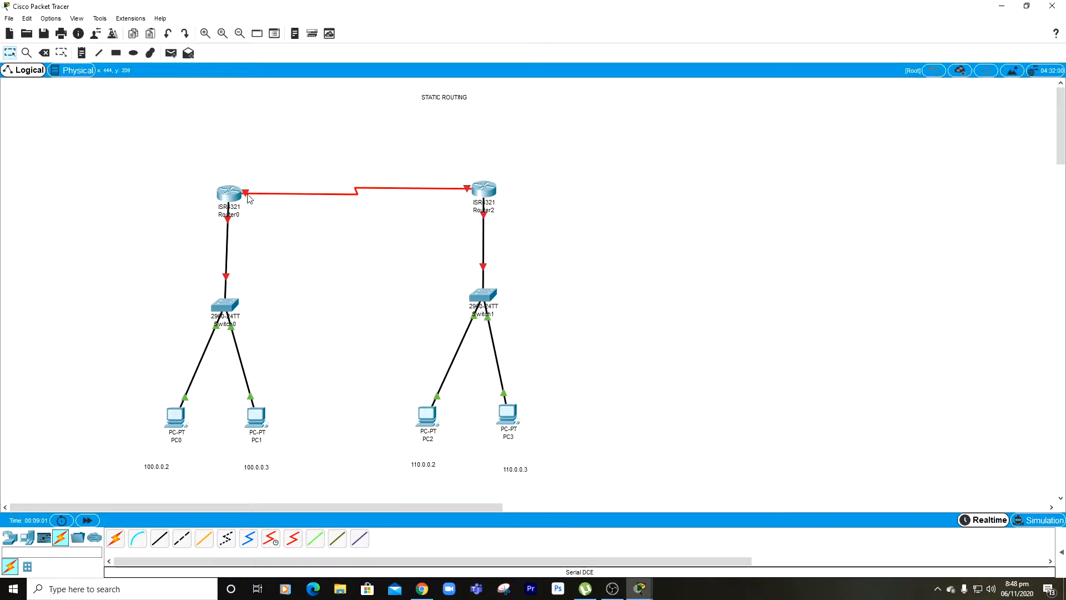
mouse_move(246, 197)
click(640, 588)
click(700, 542)
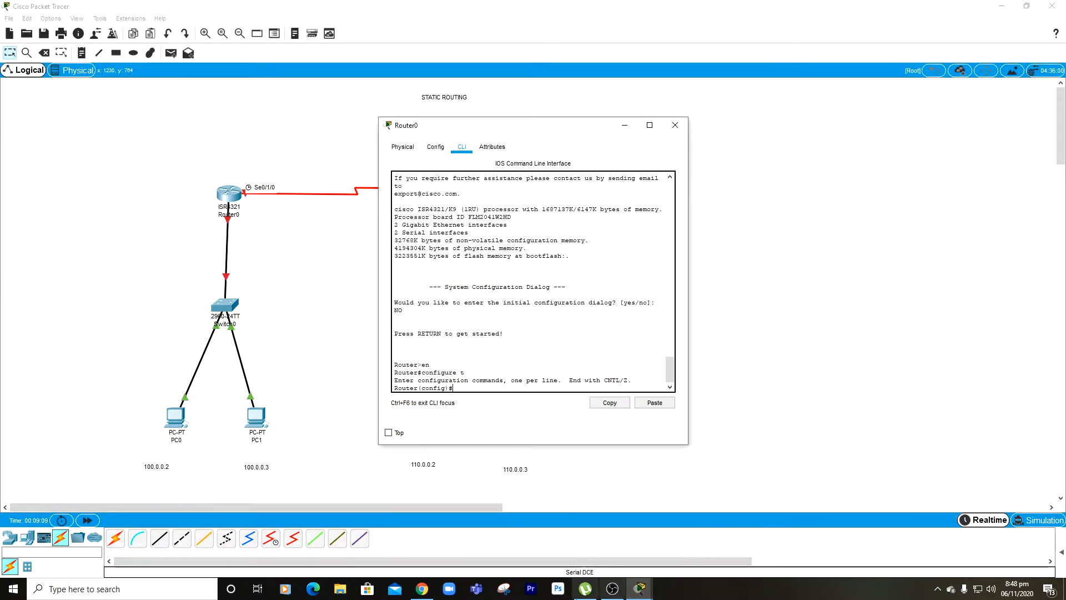
text(interface)
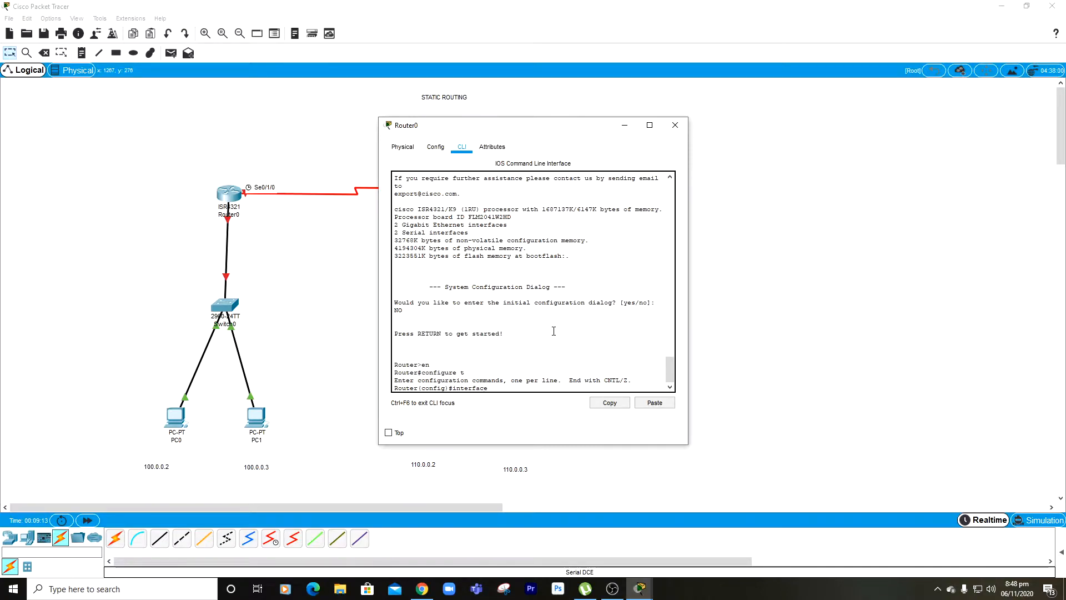
text( se0/1/0)
key(Return)
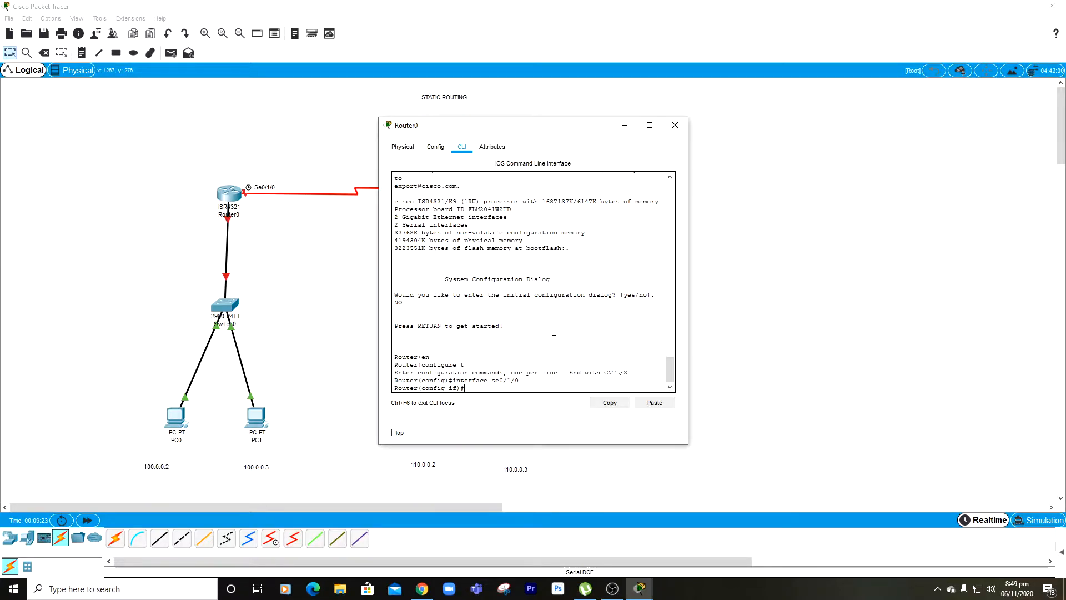
Step: Assign the IP address 10.0.0.1 with mask 255.0.0.0 to Router0's serial interface
text(ip ad)
text(dress)
text( 10.0.0)
text(.1)
text( 225)
text(55)
text(.0.0.0)
key(Return)
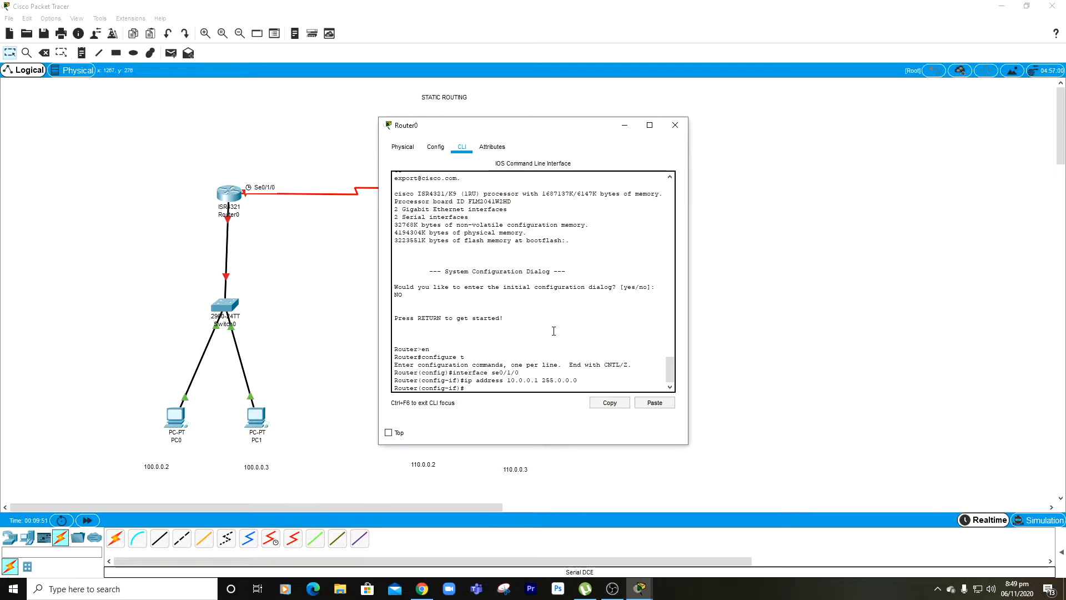
Step: Enable Router0's serial interface with no shutdown and exit to global configuration mode
text(no shutdown)
key(Return)
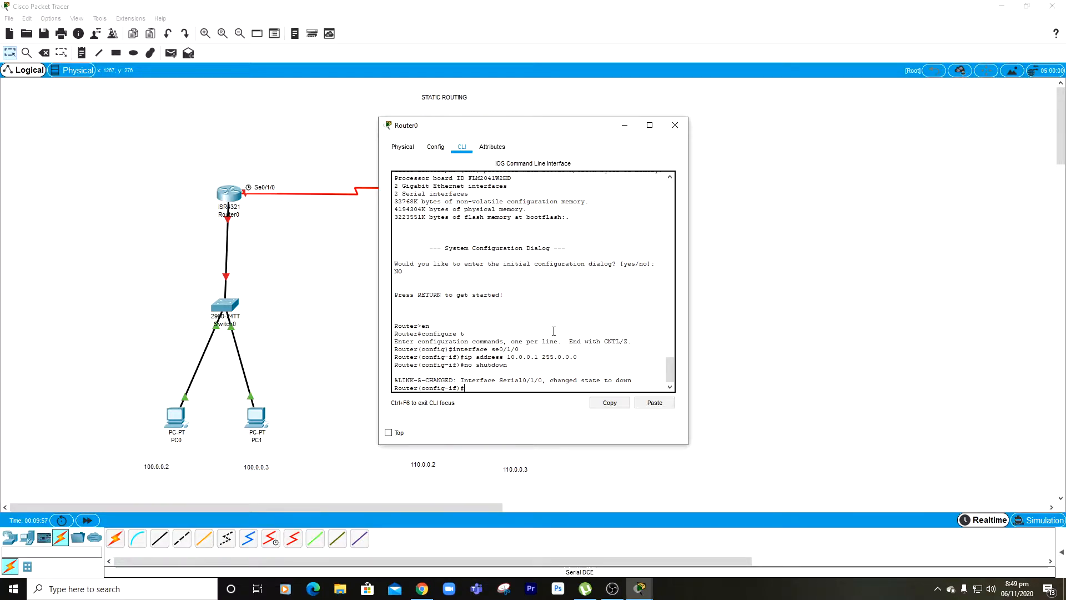
text(exit)
drag(237, 167, 265, 200)
mouse_move(639, 588)
click(700, 525)
key(Return)
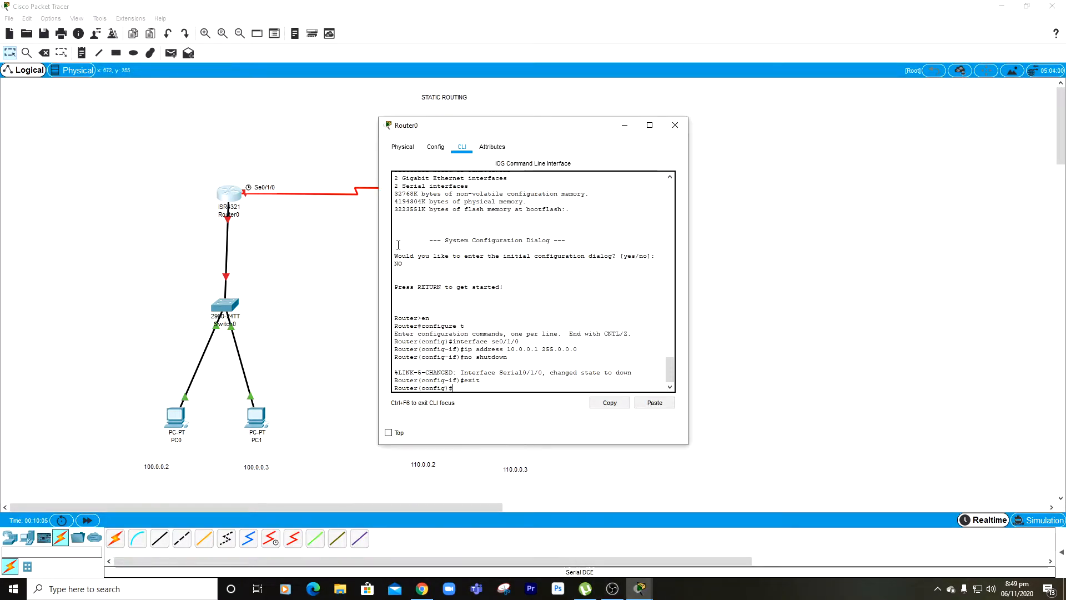
Step: Check the port label on Router0's link to Switch0 and enter interface configuration mode for gig0/0/0
mouse_move(236, 179)
mouse_down()
mouse_move(264, 215)
mouse_move(208, 218)
mouse_up()
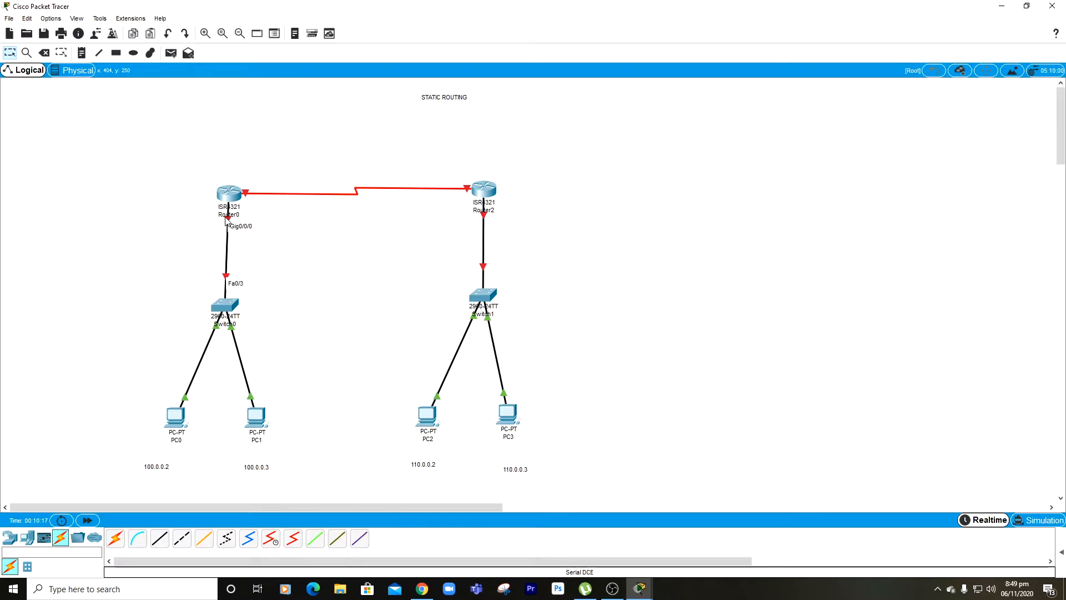
mouse_move(228, 223)
mouse_move(639, 589)
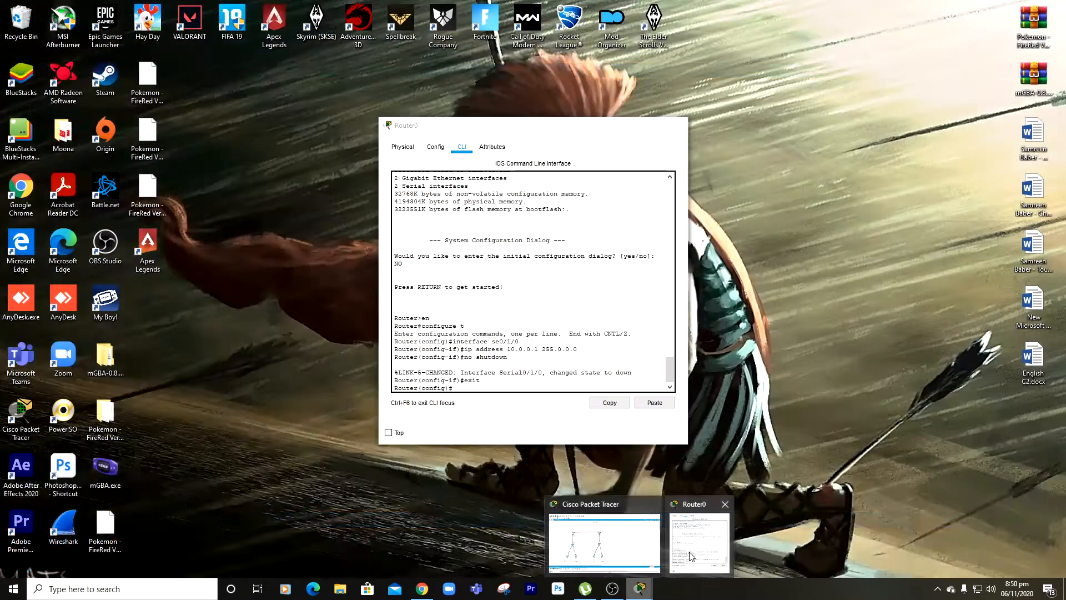
click(690, 555)
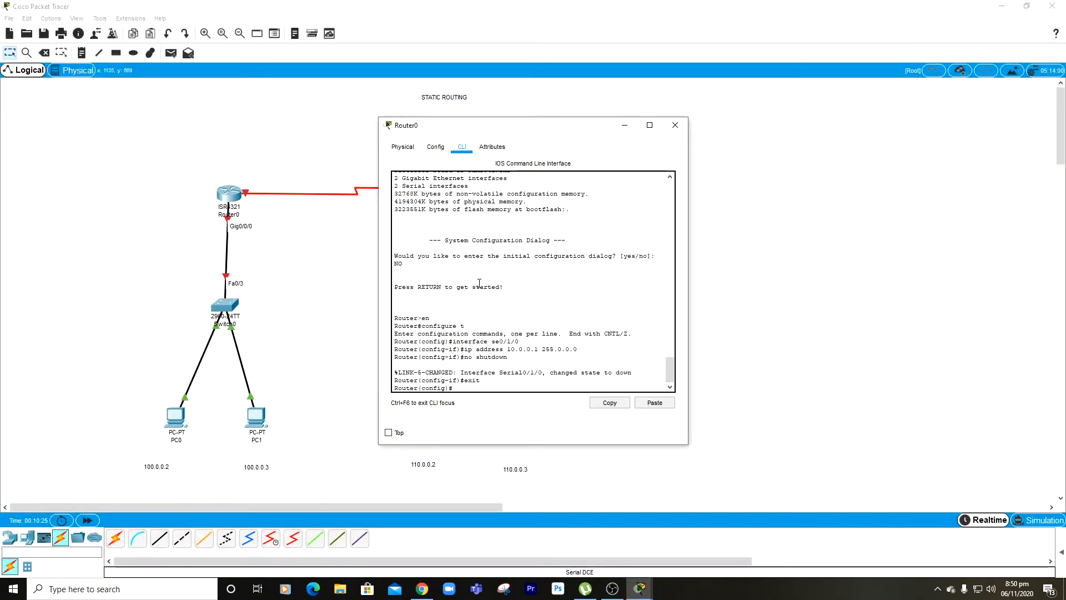
text(interface gig0/0/0)
key(Return)
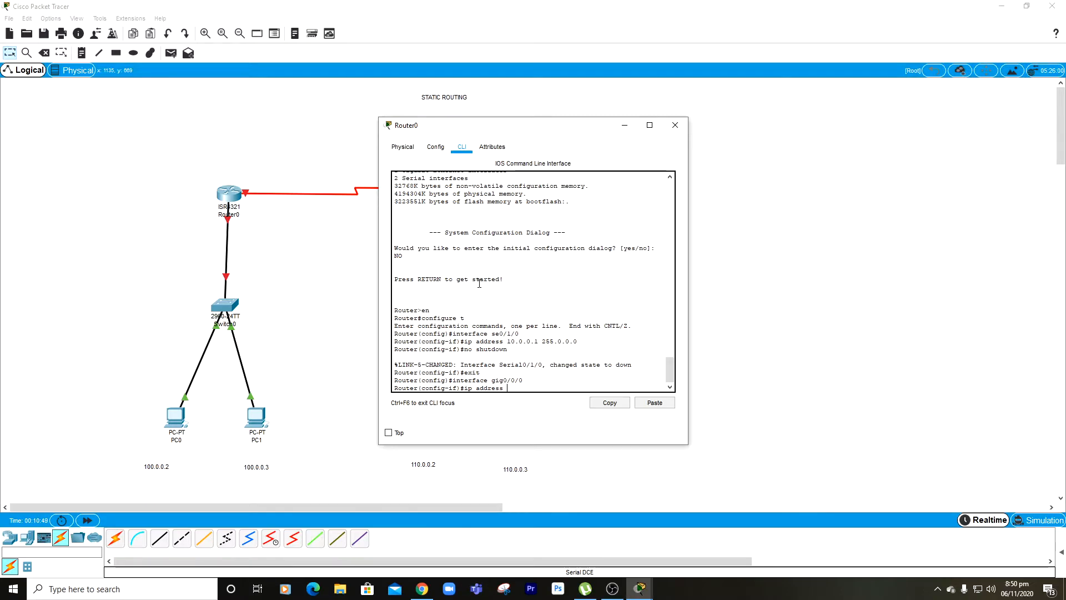
Step: Assign 100.0.0.1 with mask 255.0.0.0 to Router0's gig0/0/0, enable it with no shutdown, and exit and close the router window
text(100.0.0.1 255.0.0.0)
key(Return)
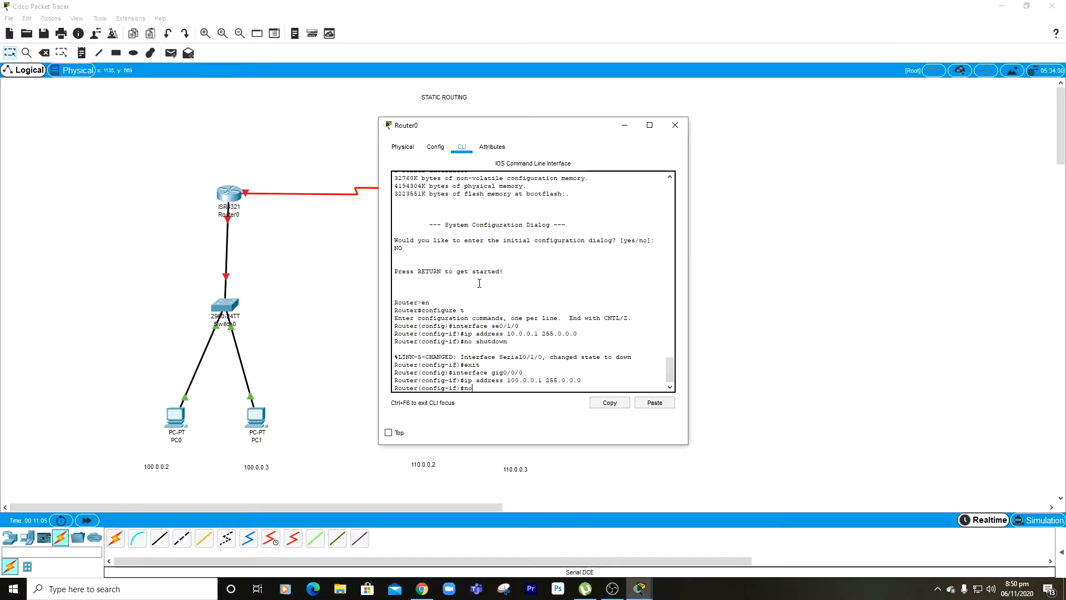
text(no shutdown)
key(Return)
text(exit)
key(Return)
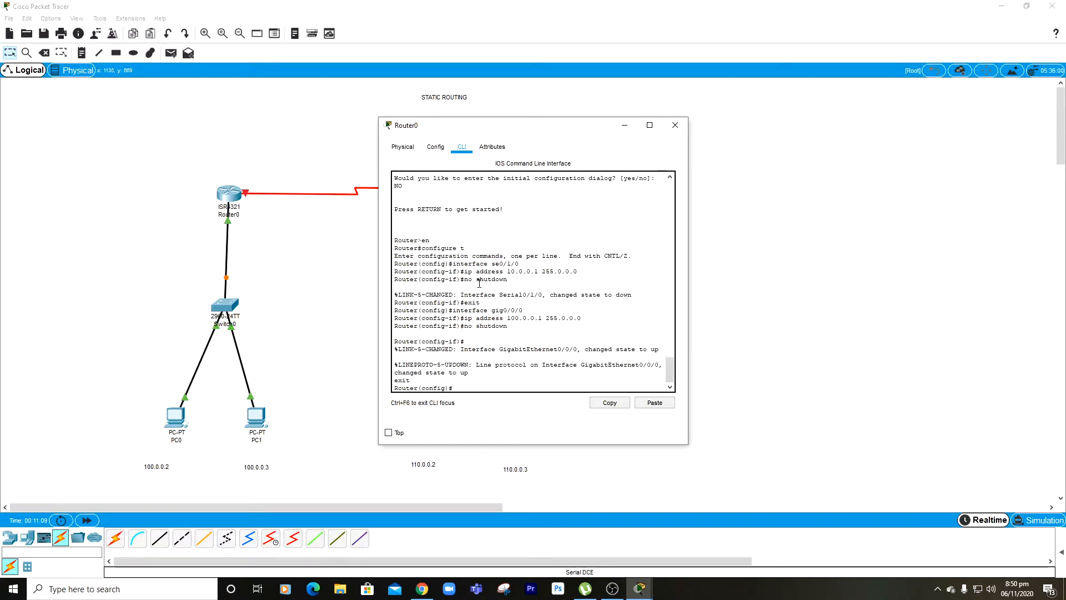
click(674, 125)
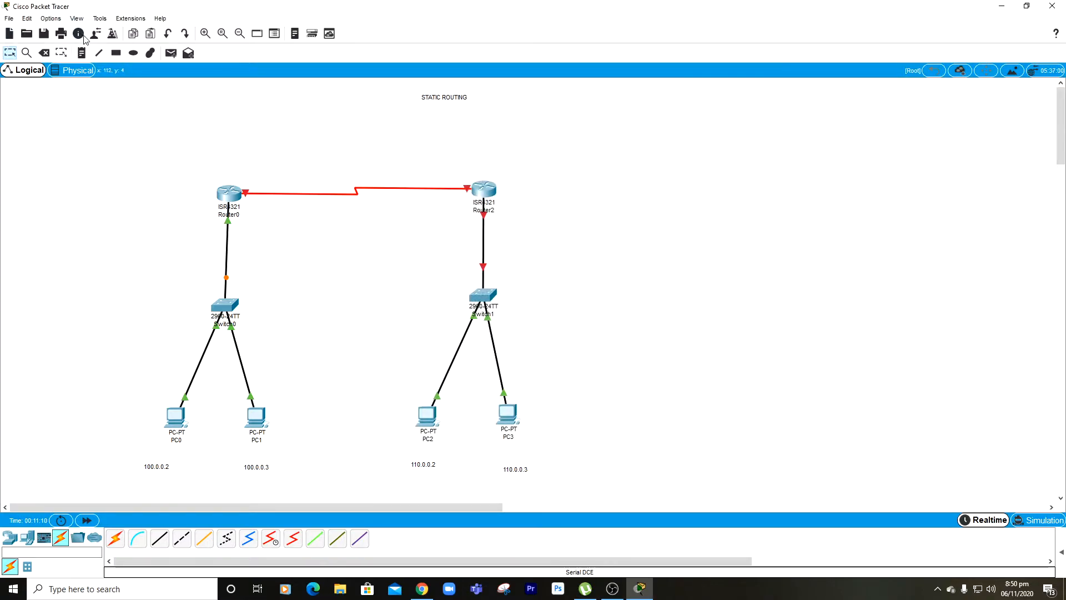
Step: Add a note reading 100.0.0.1 and place it just below and beside Router0
click(81, 54)
click(125, 306)
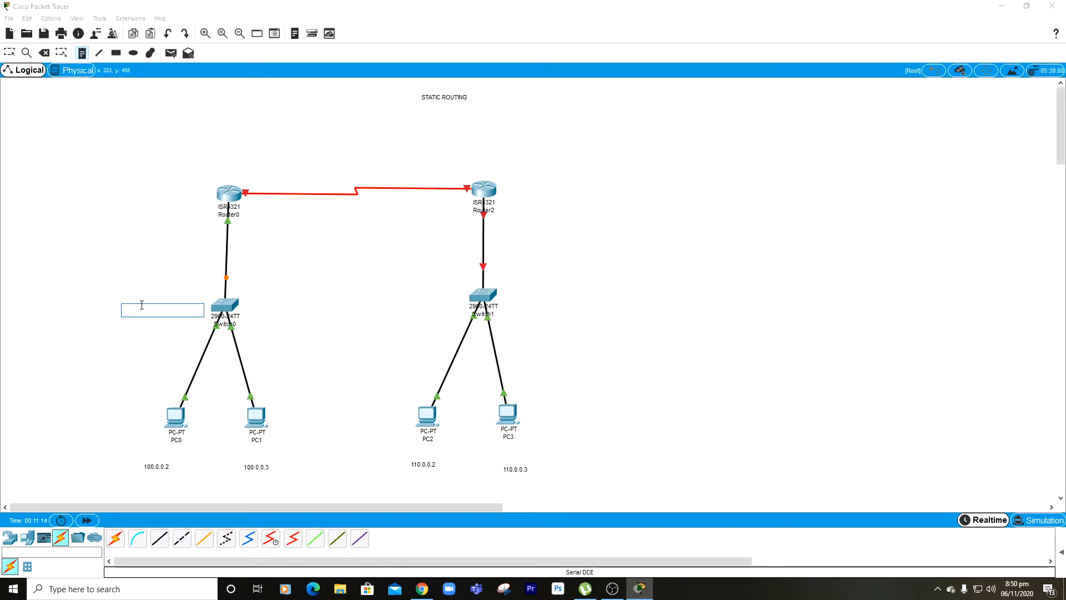
text(100.0.0.1)
click(152, 215)
drag(142, 309, 192, 218)
key(n)
Step: Add a note reading 10.0.0.1 and place it directly above Router0
click(191, 160)
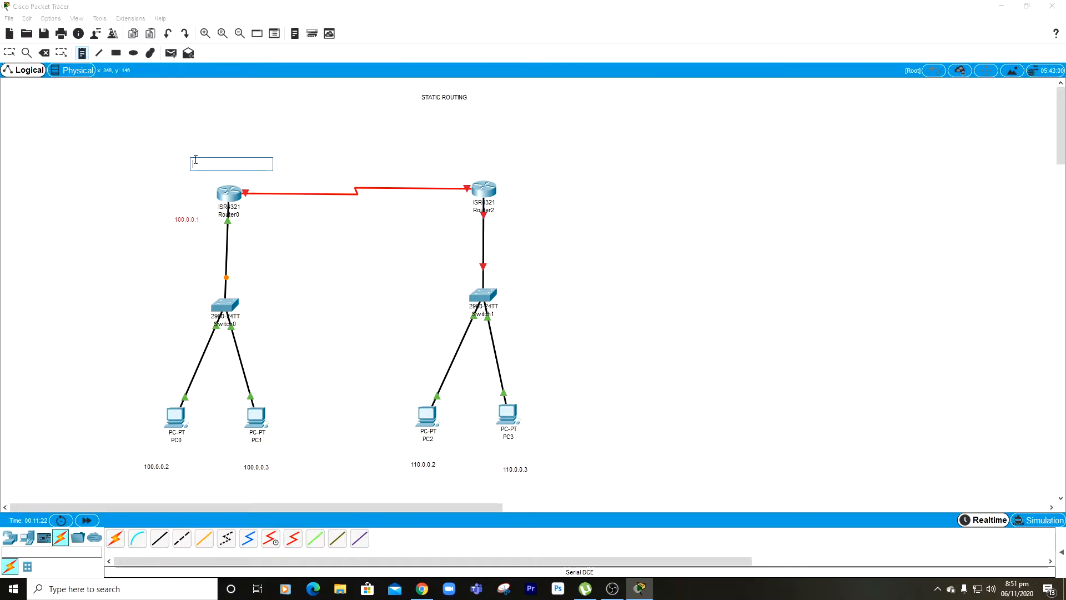
text(10.0.0.1)
key(Escape)
click(229, 193)
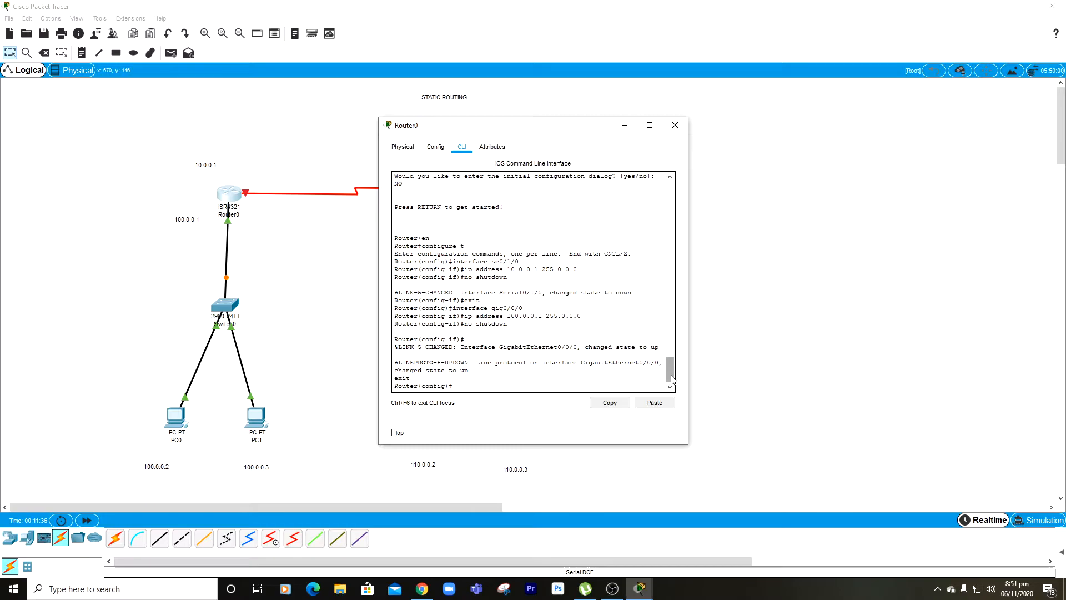
click(340, 173)
drag(206, 165, 226, 164)
Step: Open Router2's command line beside the topology and answer no to the initial configuration dialog
click(469, 184)
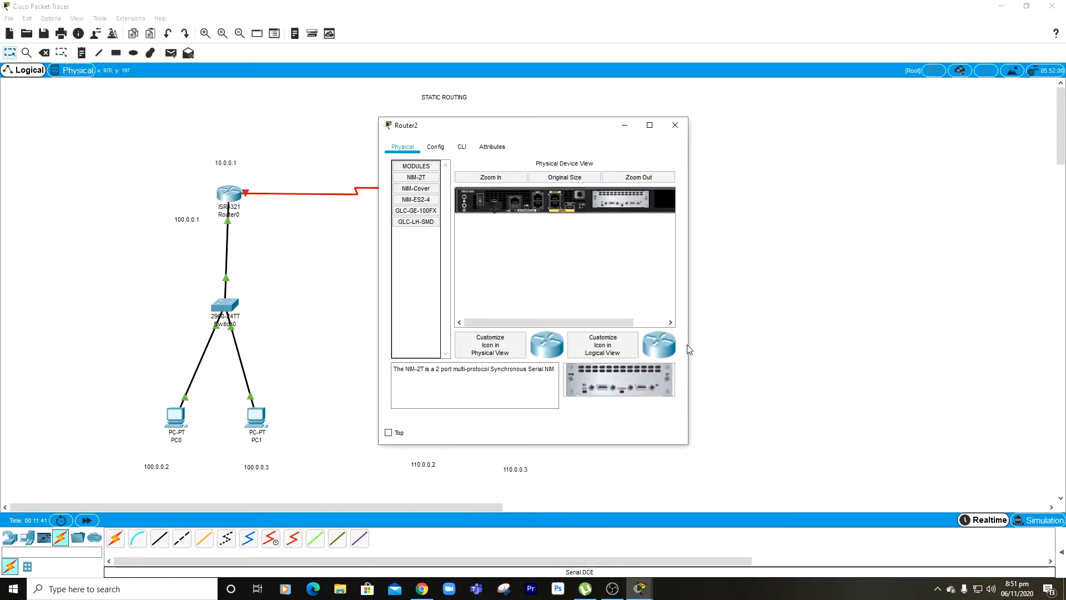
click(464, 146)
drag(501, 125, 699, 128)
text(no)
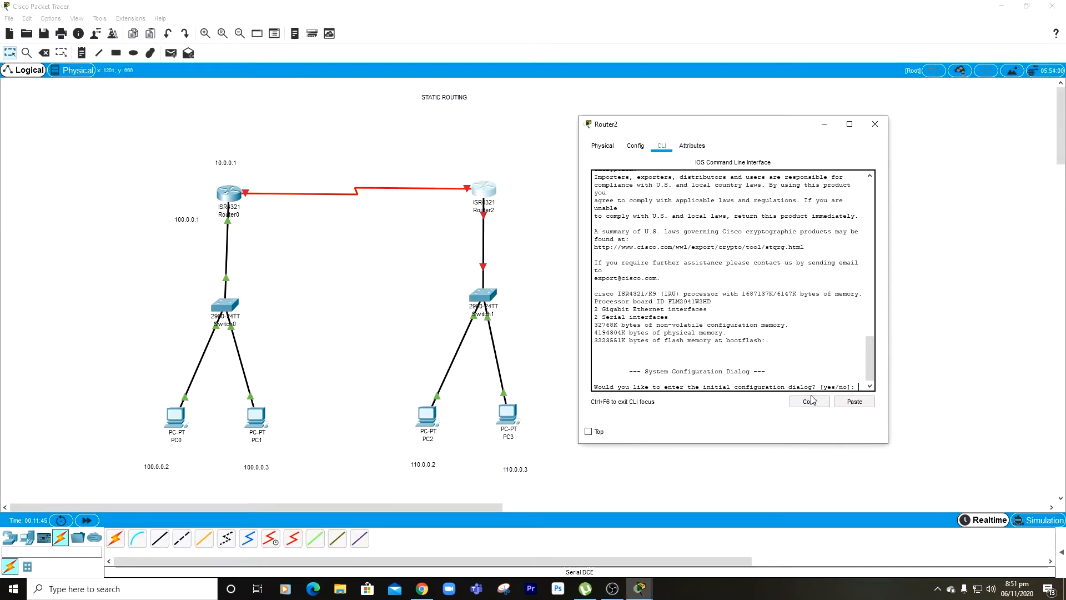
key(Return)
key(Return)
Step: Enter privileged mode and global configuration mode on Router2 with the commands en and configure t
text(en)
key(Return)
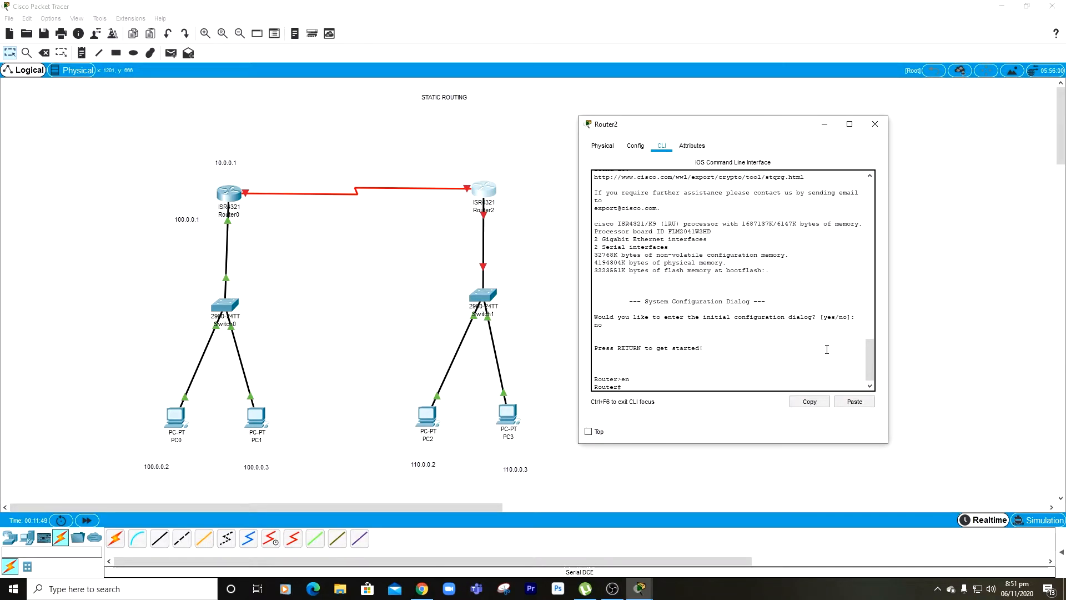
text(configure t)
key(Return)
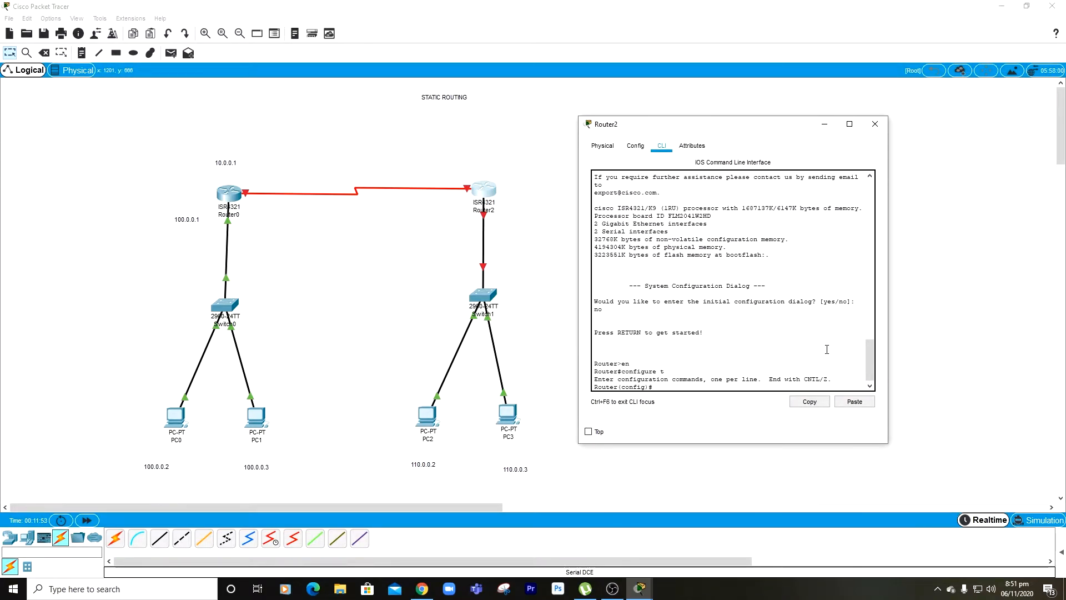
Step: Try to select interface se0/0/0 on Router2 and assign it 10.0.0.2 with mask 255.0.0.0
text(interface se0/0/0)
key(Return)
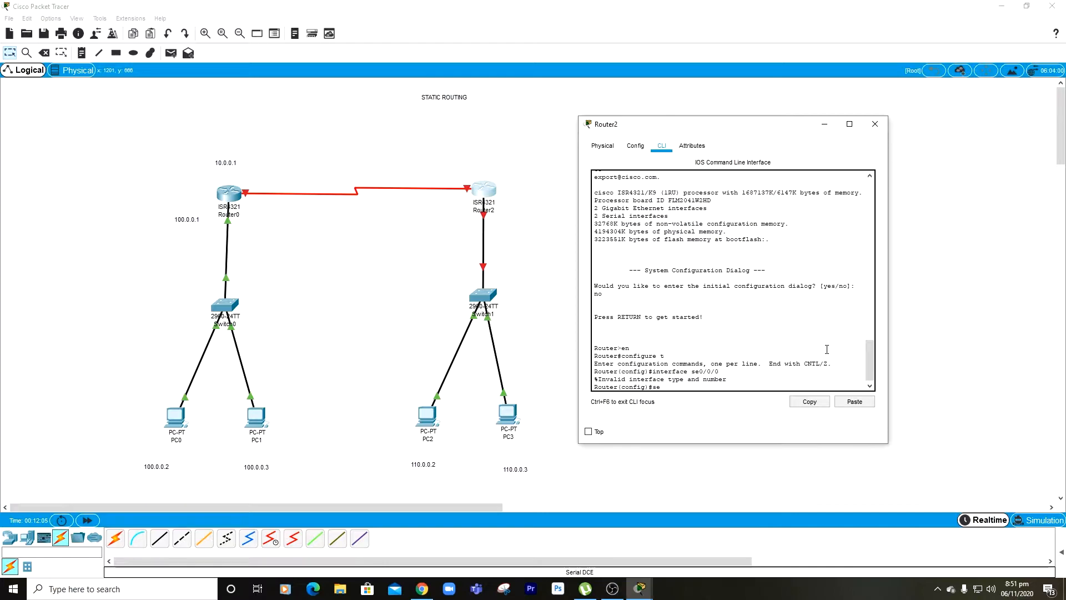
text(ip address 10.0.0.2 255.0.0.0)
key(Return)
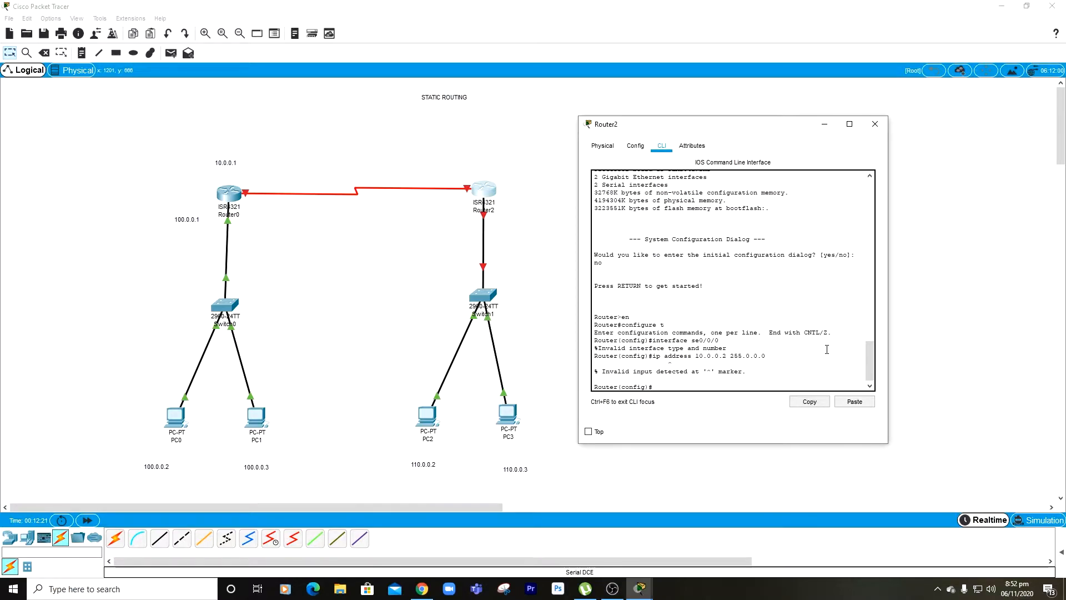
Step: Check the port label on Router2's serial link and enter interface configuration mode for se0/1/0
click(468, 188)
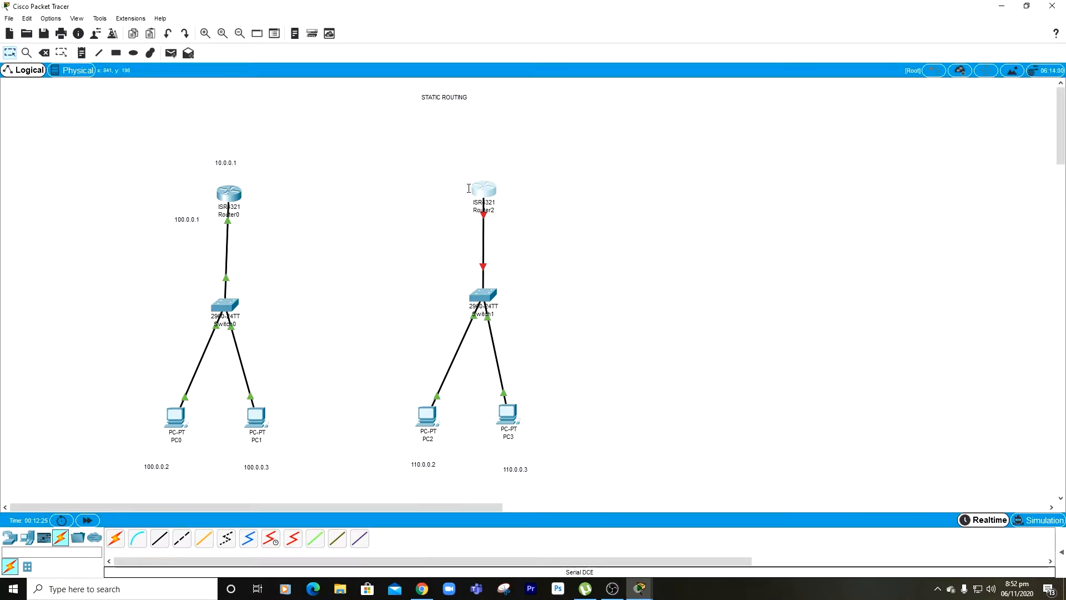
click(479, 190)
click(521, 245)
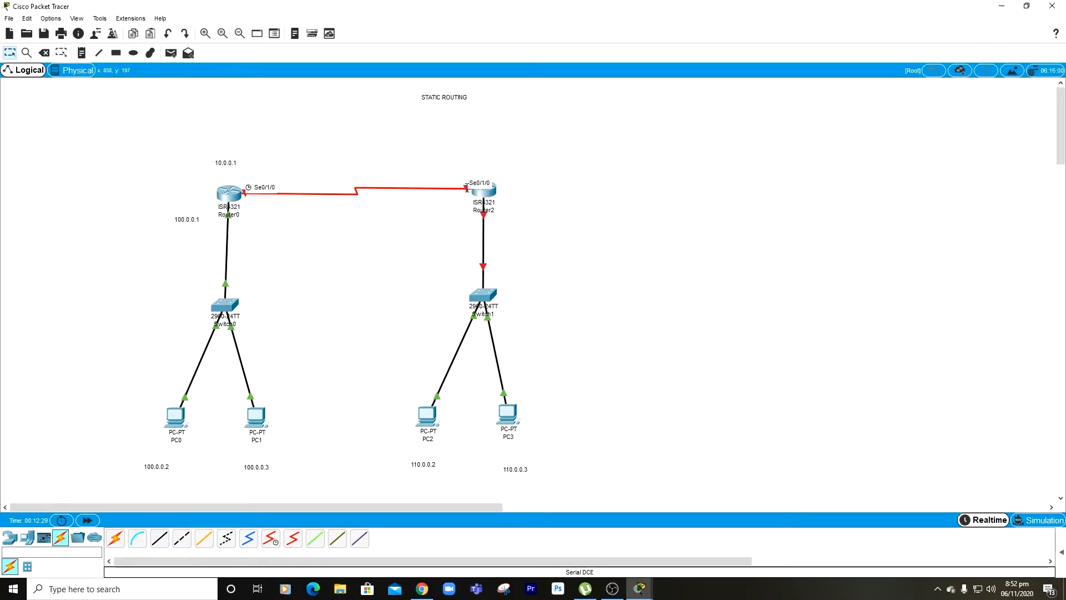
mouse_move(640, 589)
click(696, 541)
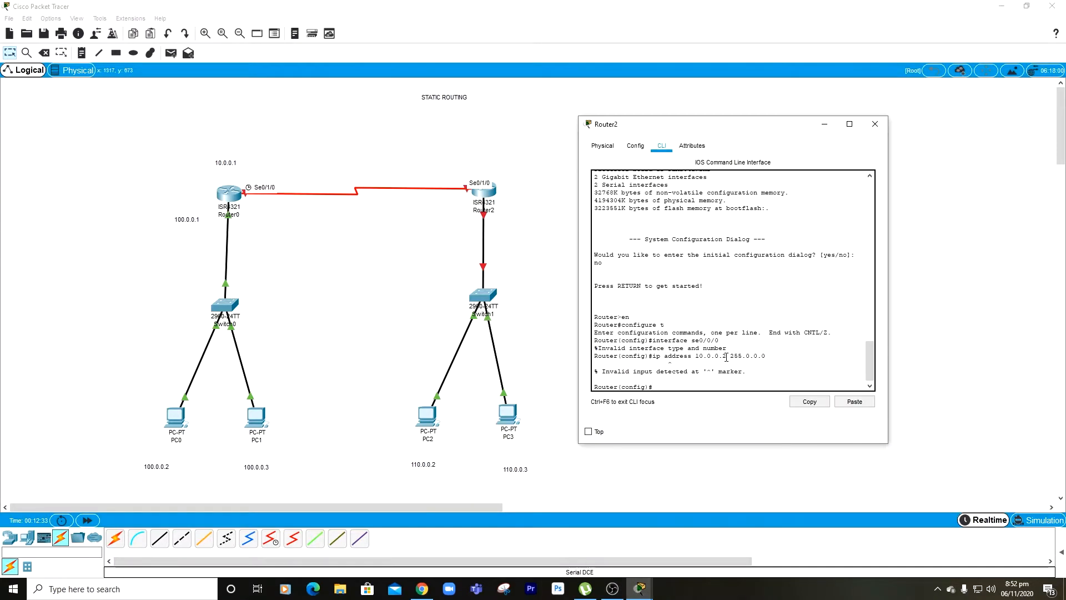
text(interface se0/1/0)
key(Return)
Step: Assign 10.0.0.2 with mask 255.0.0.0 to Router2's se0/1/0, enable it with no shutdown, and exit interface mode
text(ip address 1)
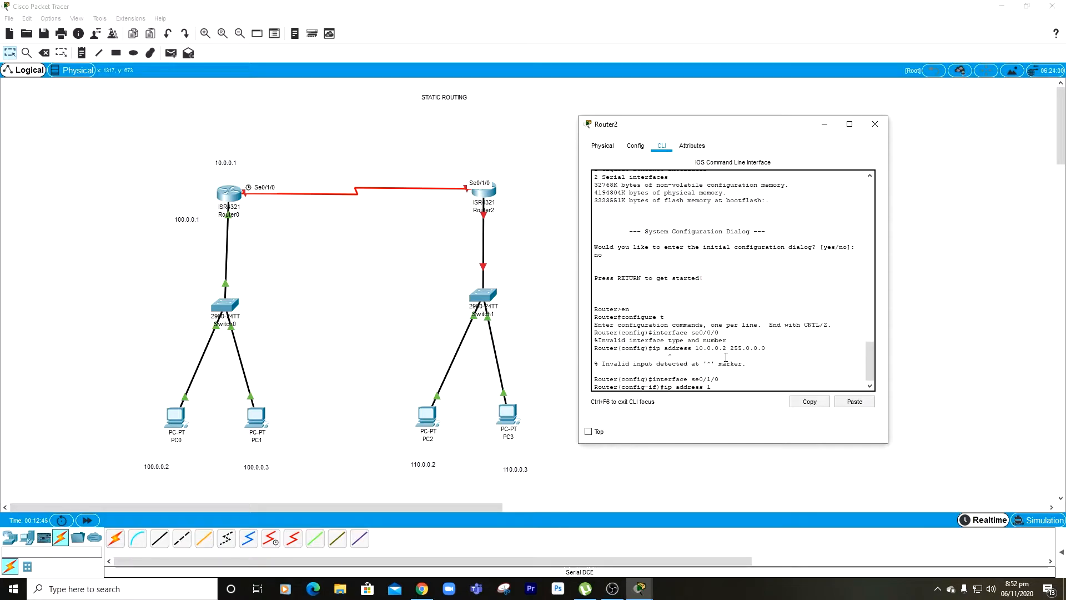
text(0.0.0.2 255.0.0.0)
key(Return)
text(no shutdown)
key(Return)
text(exit)
key(Return)
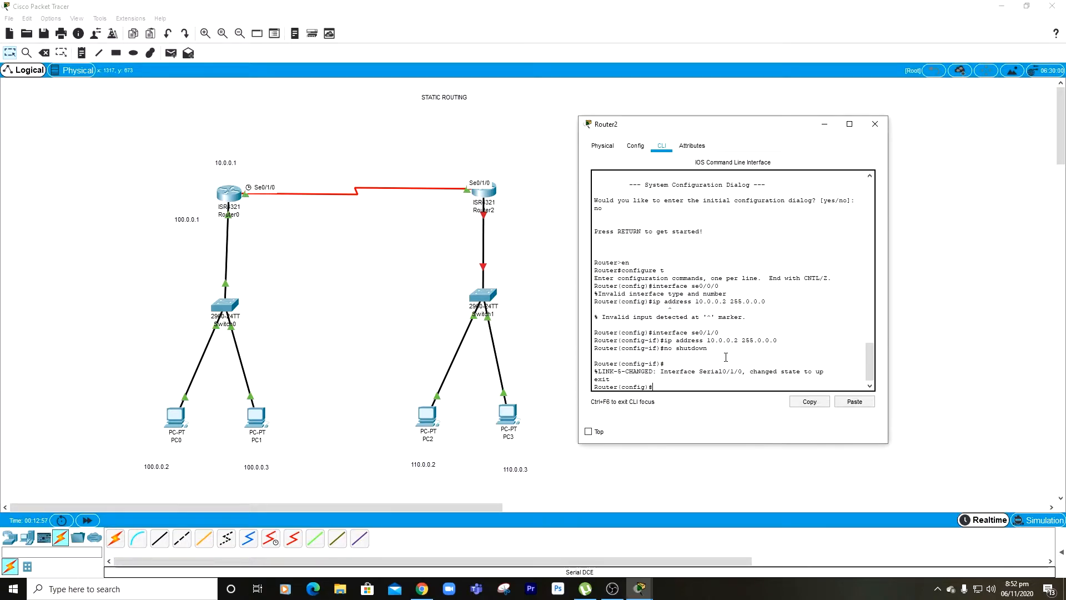
Step: Check the port label on Router2's link to Switch1 and enter interface configuration mode for gig0/0/0
click(484, 212)
click(486, 193)
click(525, 234)
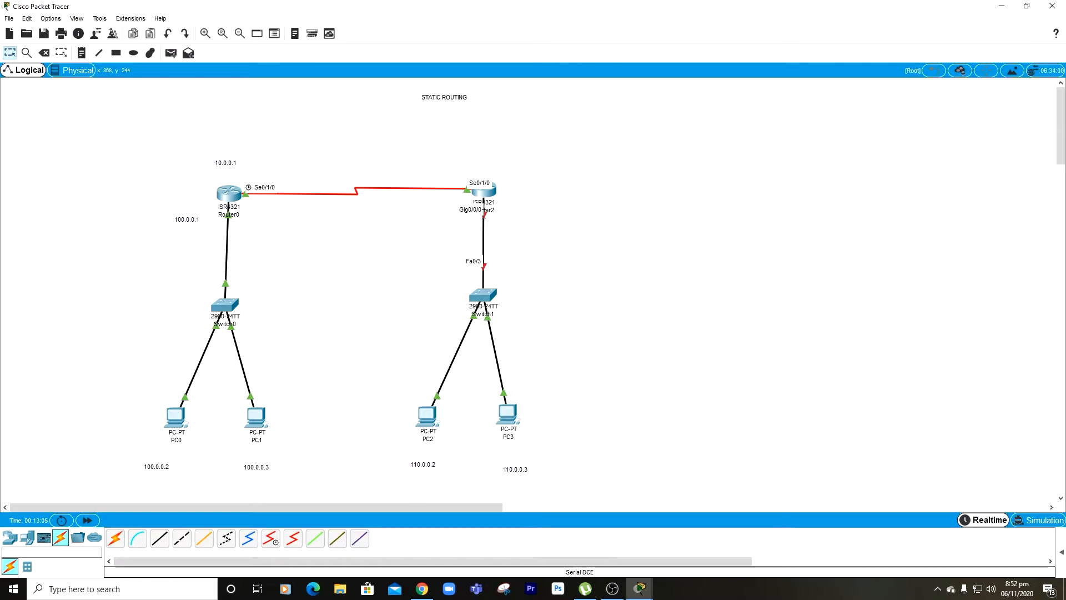
click(640, 589)
click(692, 537)
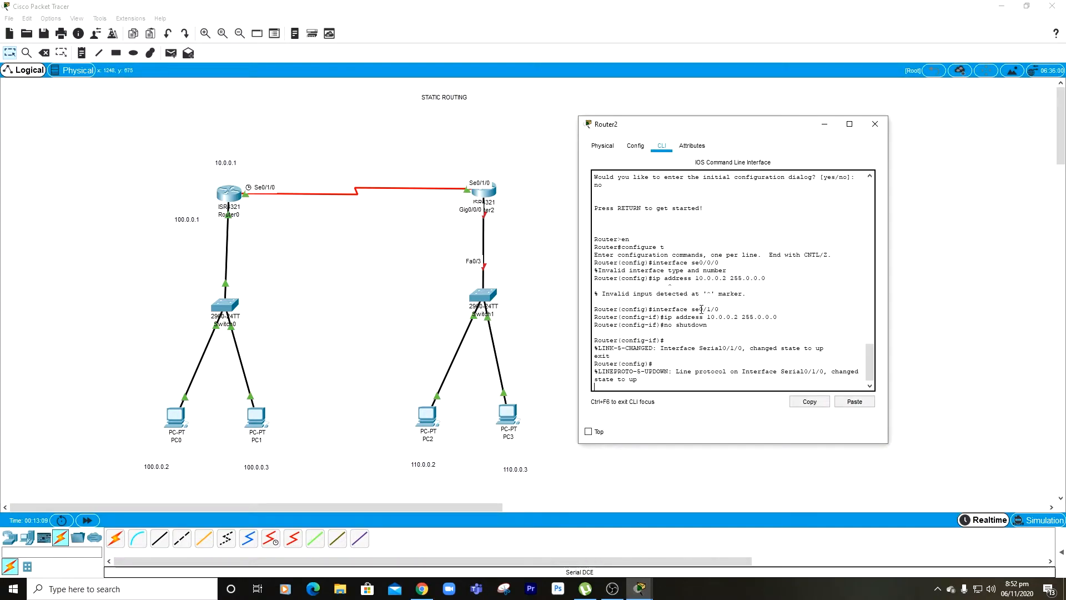
key(Return)
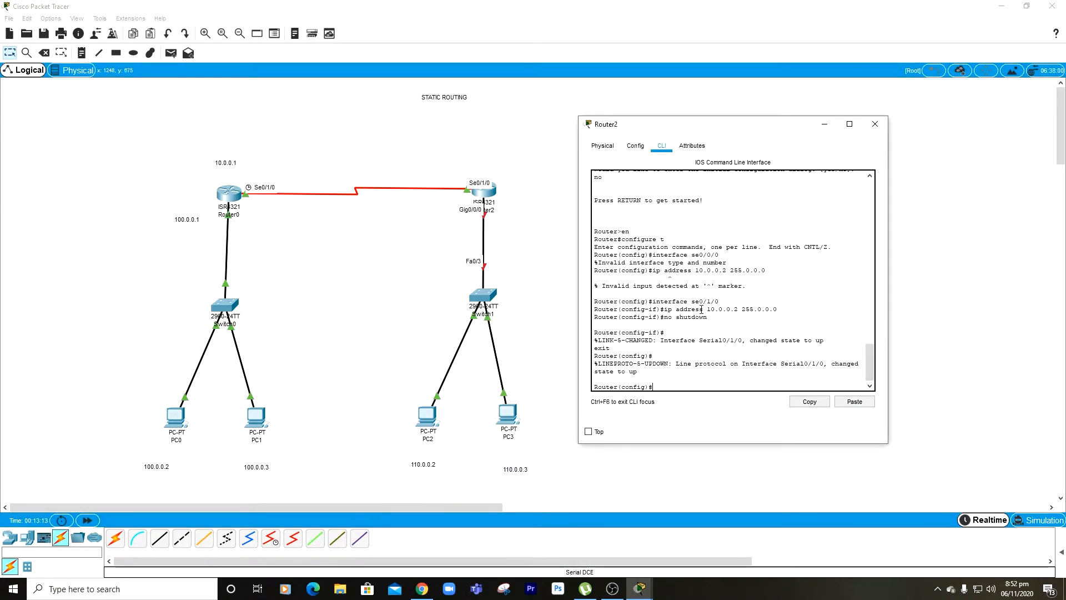
text(interface gig0/0/0)
key(Return)
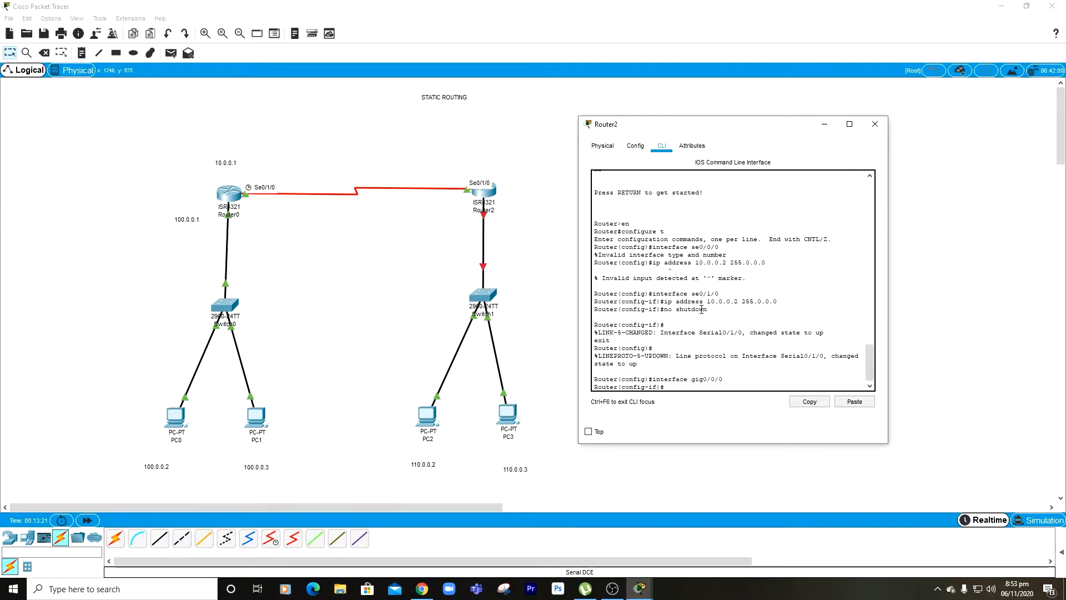
Step: Assign 110.0.0.1 with mask 255.0.0.0 to Router2's gig0/0/0, enable it with no shutdown, and exit and close the router window
key(BackSpace)
key(BackSpace)
text(address 110.0.0.1 255.0.0.0)
key(Return)
text(no shutdown)
key(Return)
text(exit)
key(Return)
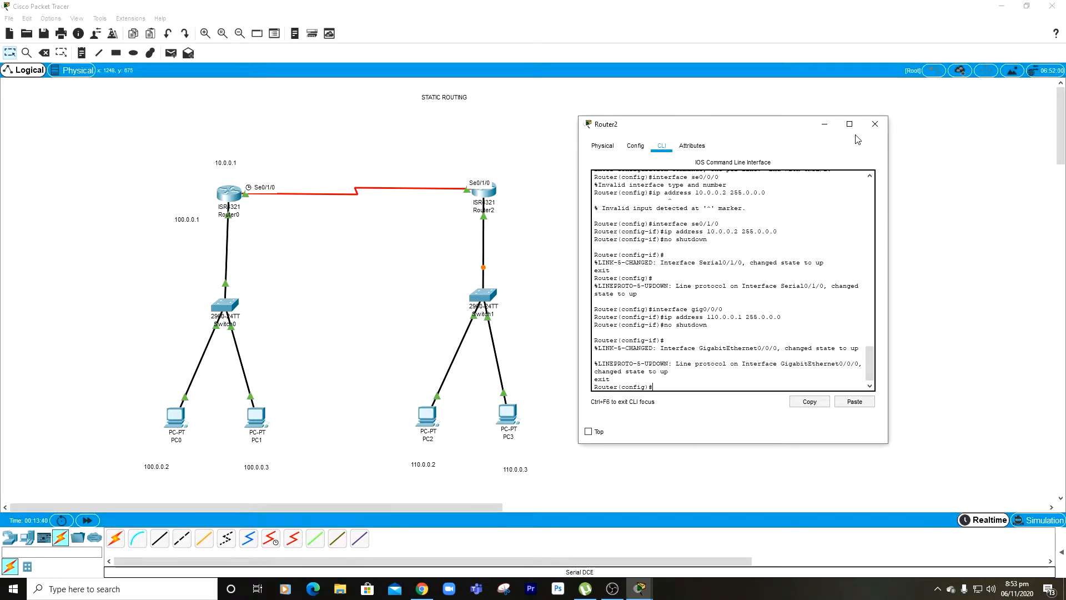
click(874, 124)
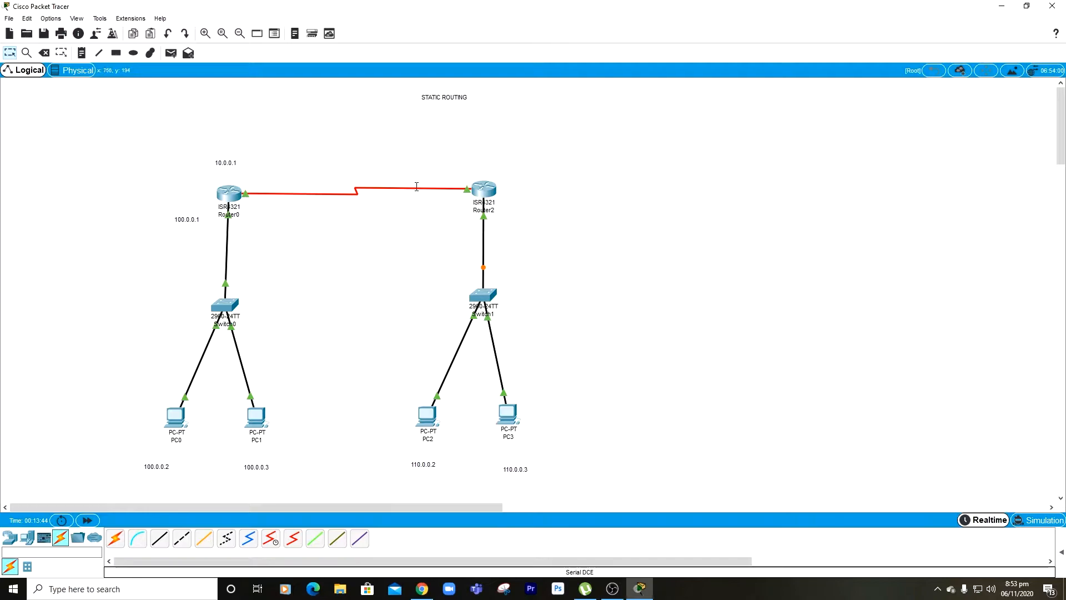
Step: Move the 10.0.0.1 note slightly higher above Router0
mouse_move(223, 165)
mouse_down()
mouse_move(257, 220)
mouse_move(225, 161)
mouse_up()
drag(97, 154, 299, 261)
drag(184, 266, 244, 292)
drag(441, 165, 505, 226)
mouse_move(442, 258)
mouse_down()
mouse_move(547, 281)
mouse_move(518, 267)
mouse_move(512, 290)
mouse_move(556, 271)
mouse_up()
Step: Show the PDU list and send a simple PDU from PC0 to PC1
click(1061, 552)
click(171, 52)
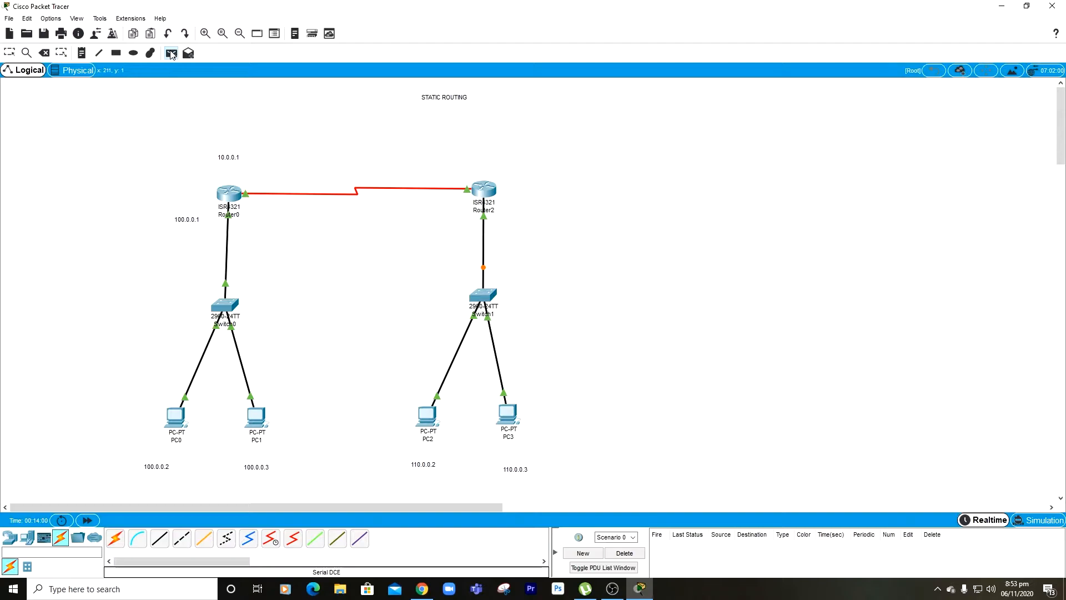
click(167, 410)
click(259, 428)
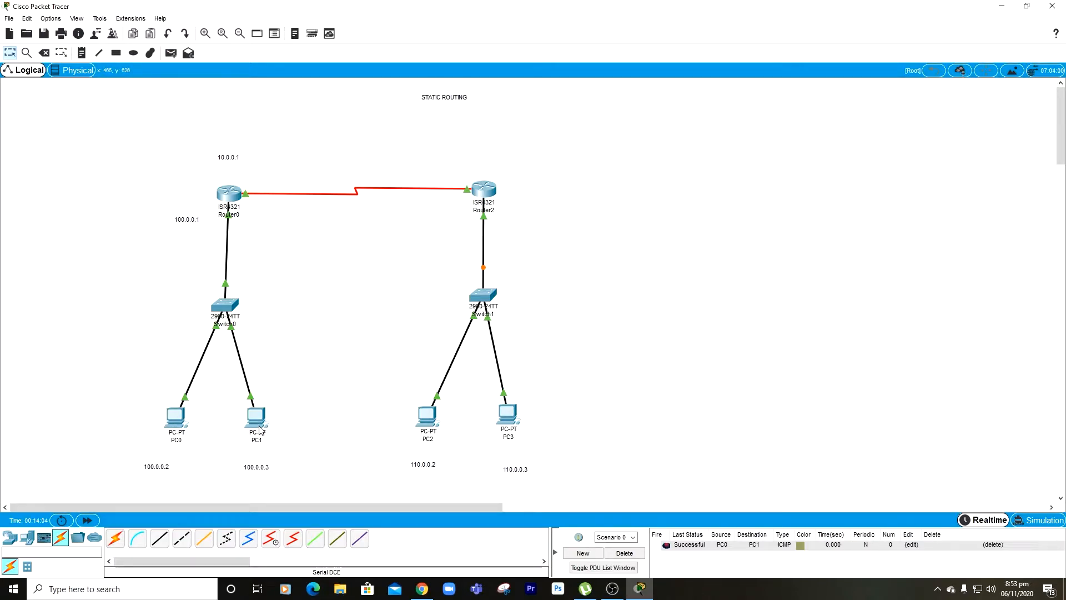
Step: Send a simple PDU from PC1 to PC2 to test connectivity between the two networks
click(170, 53)
click(257, 418)
click(427, 416)
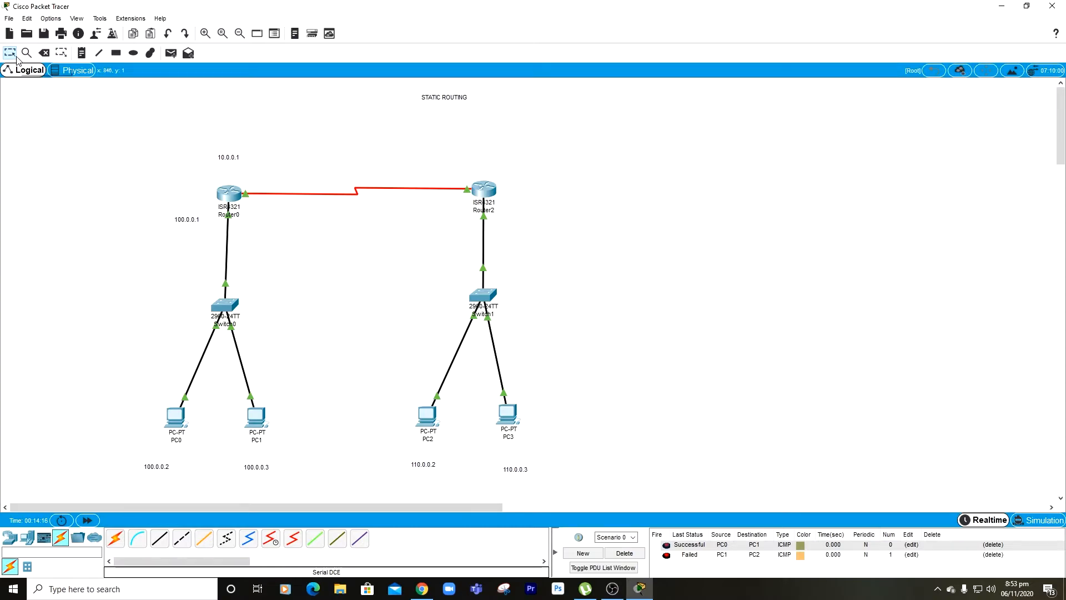
Step: Reopen Router0's CLI, exit and re-enter global configuration mode with configure t, and begin an ip route command
drag(195, 175, 518, 271)
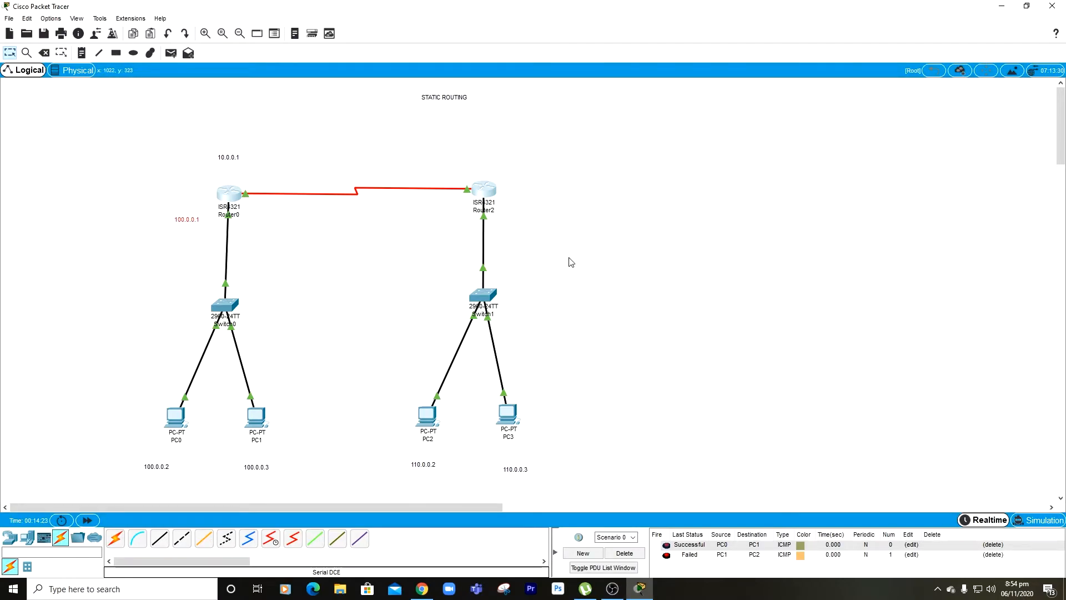
click(232, 213)
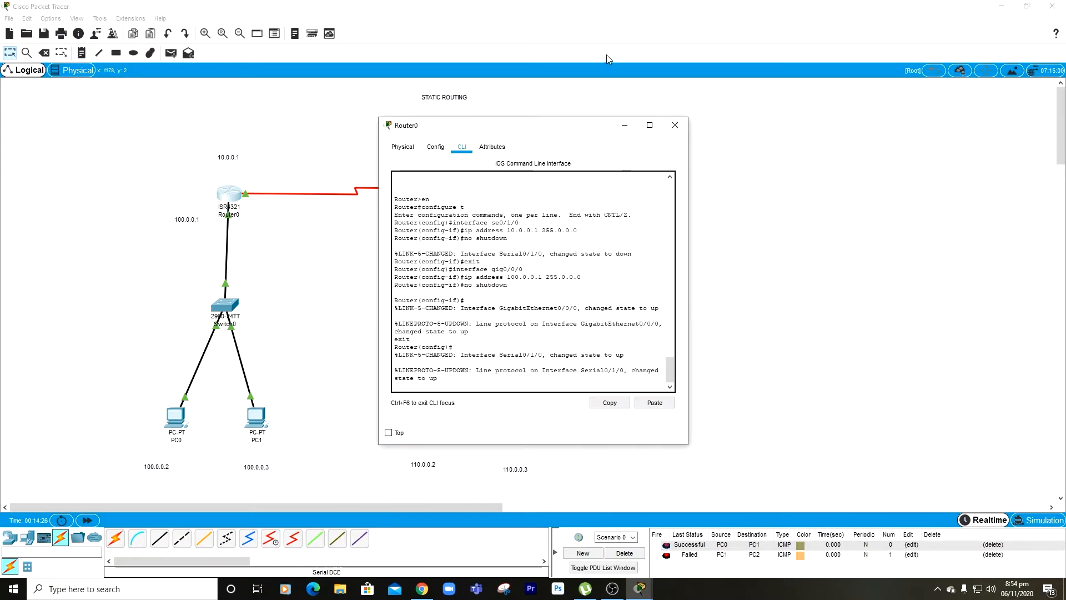
drag(550, 125, 813, 115)
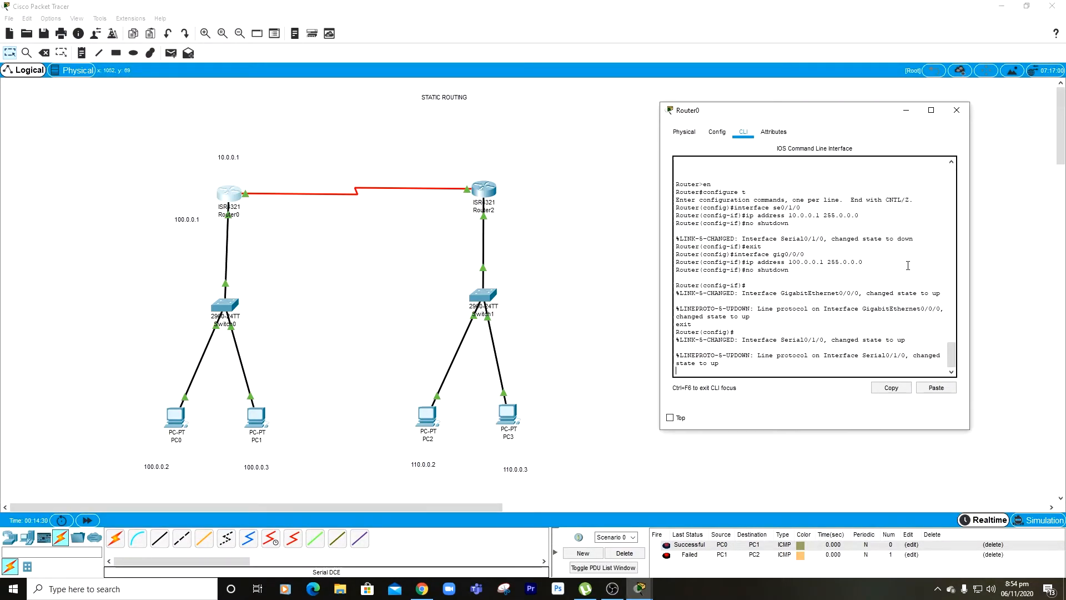
key(Return)
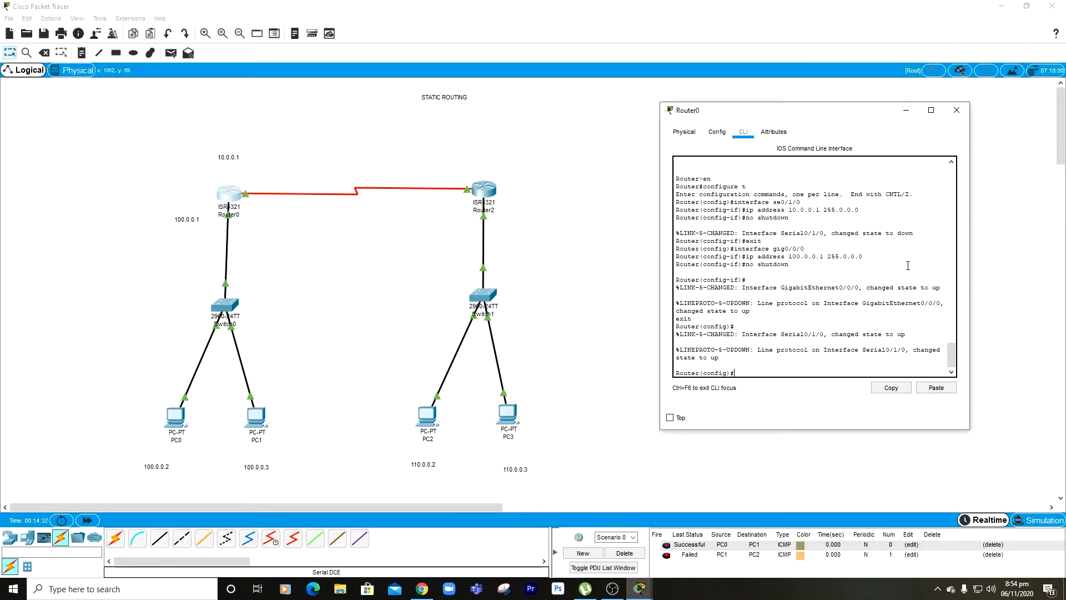
text(exit)
key(Return)
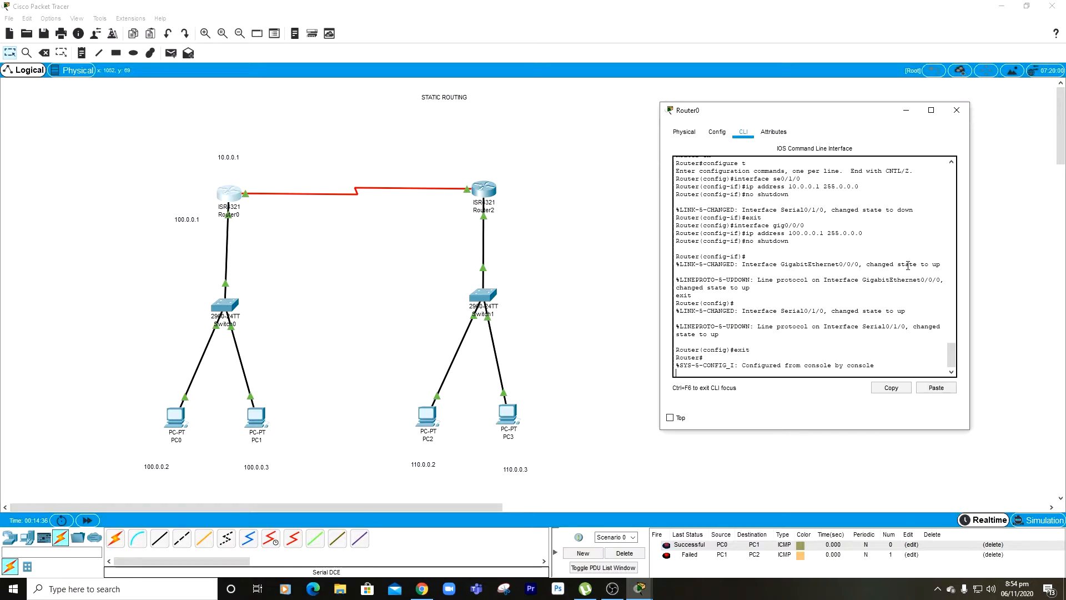
key(Return)
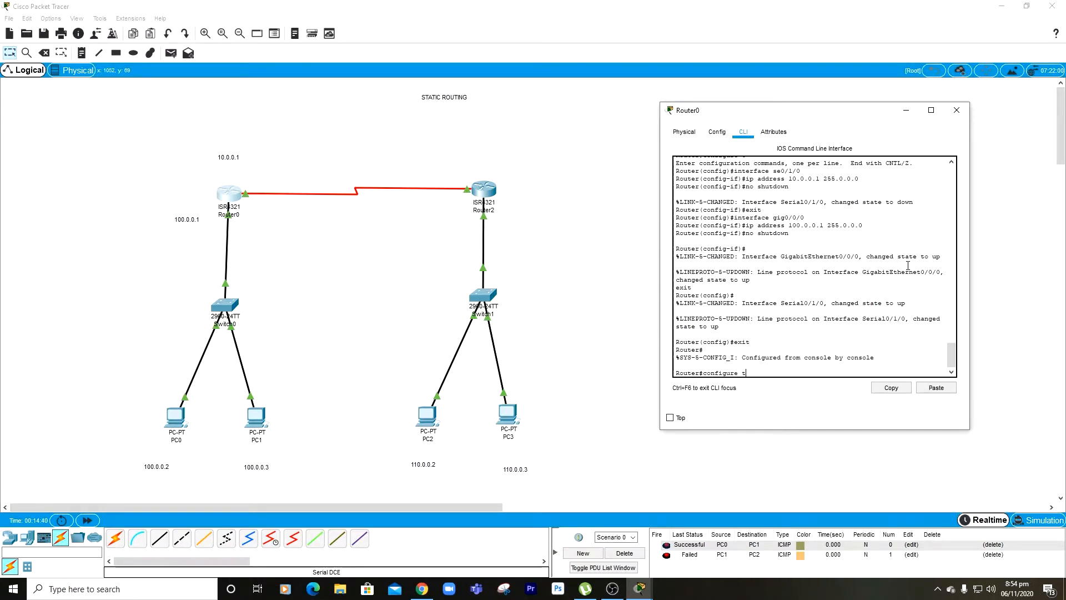
text(configure t)
key(Return)
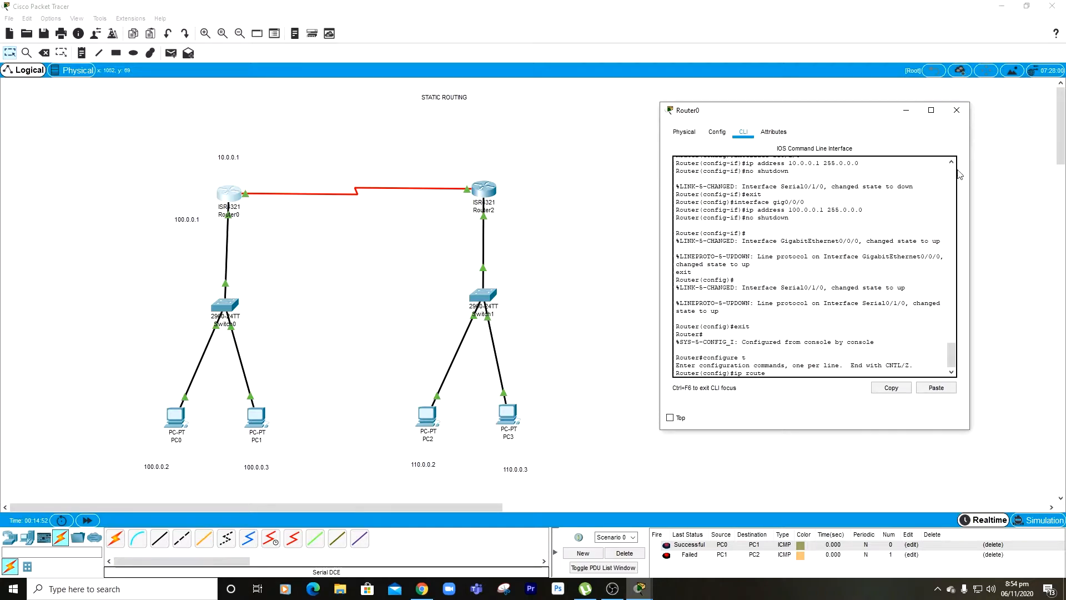
Step: Add a 110.0.0.1 note below Router2 to label its LAN-side address
click(915, 112)
click(81, 52)
click(511, 218)
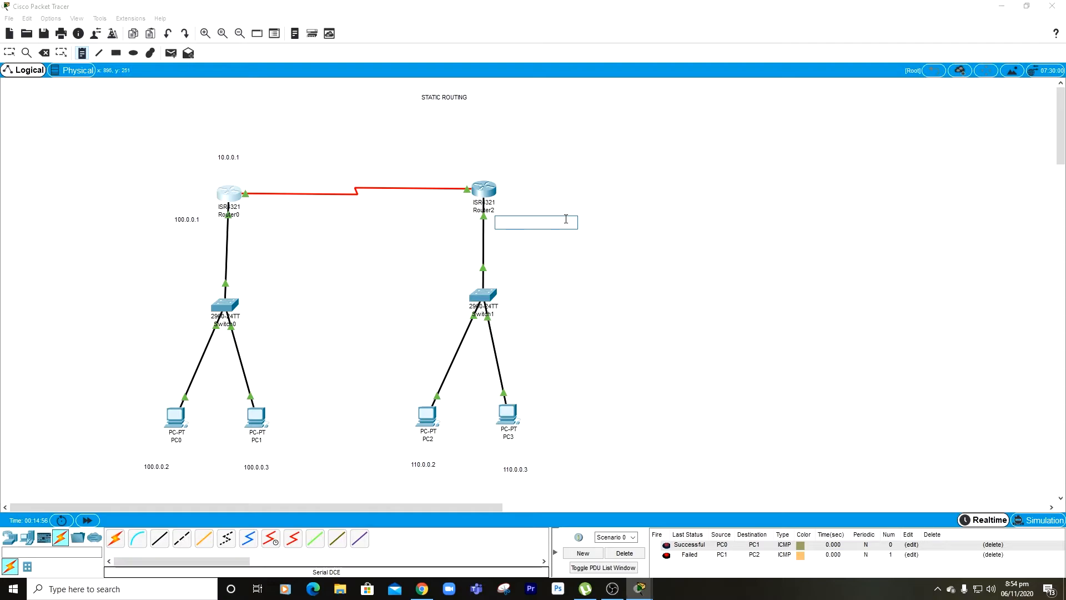
text(110.0.0.1)
click(298, 188)
Step: Check Router2's serial address in its CLI and add a 10.0.0.2 note above Router2
click(83, 53)
click(482, 150)
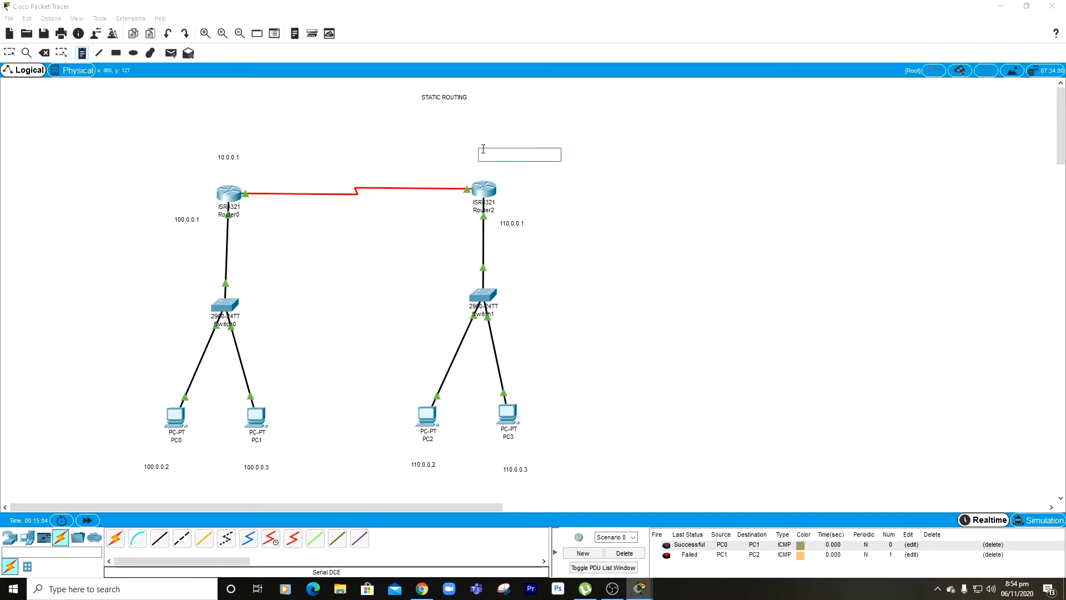
click(483, 189)
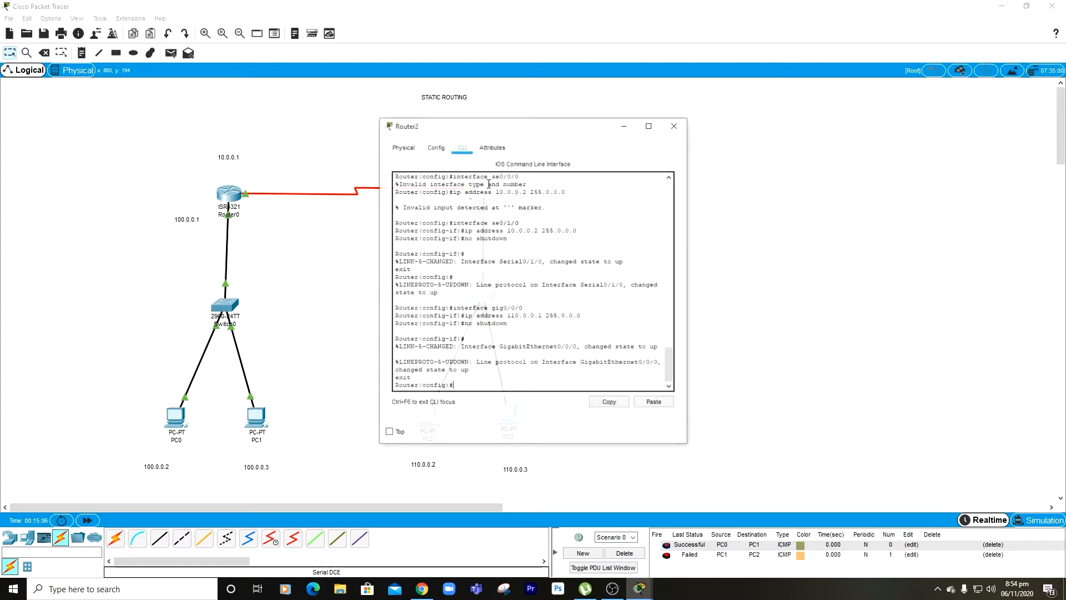
click(816, 131)
click(82, 54)
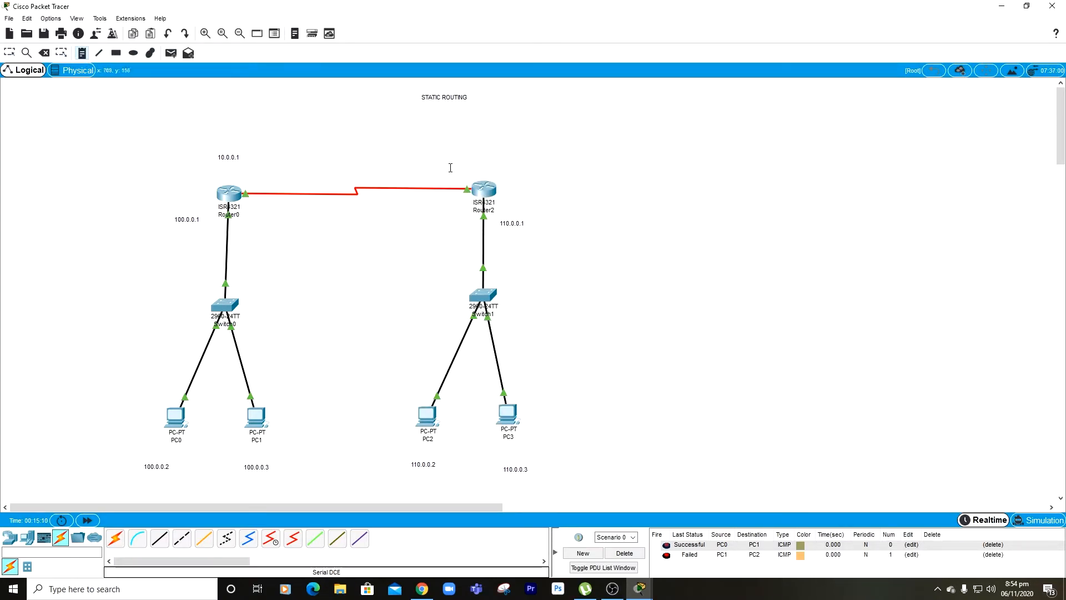
click(480, 157)
text(10.0.0.2)
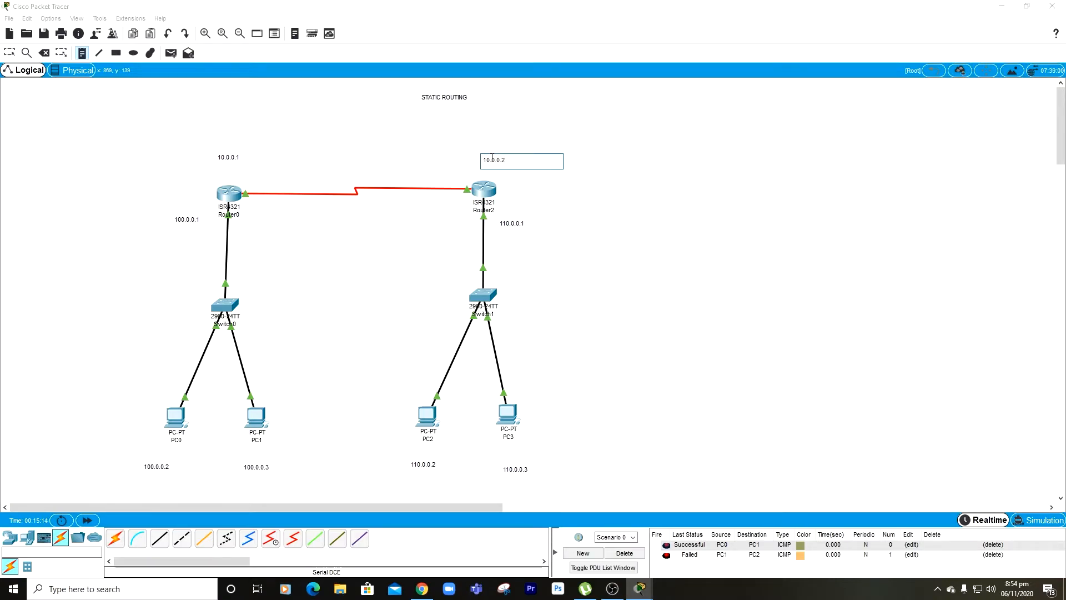
key(Escape)
Step: Close the Router2 window and bring Router0's CLI back up beside the topology
mouse_move(638, 589)
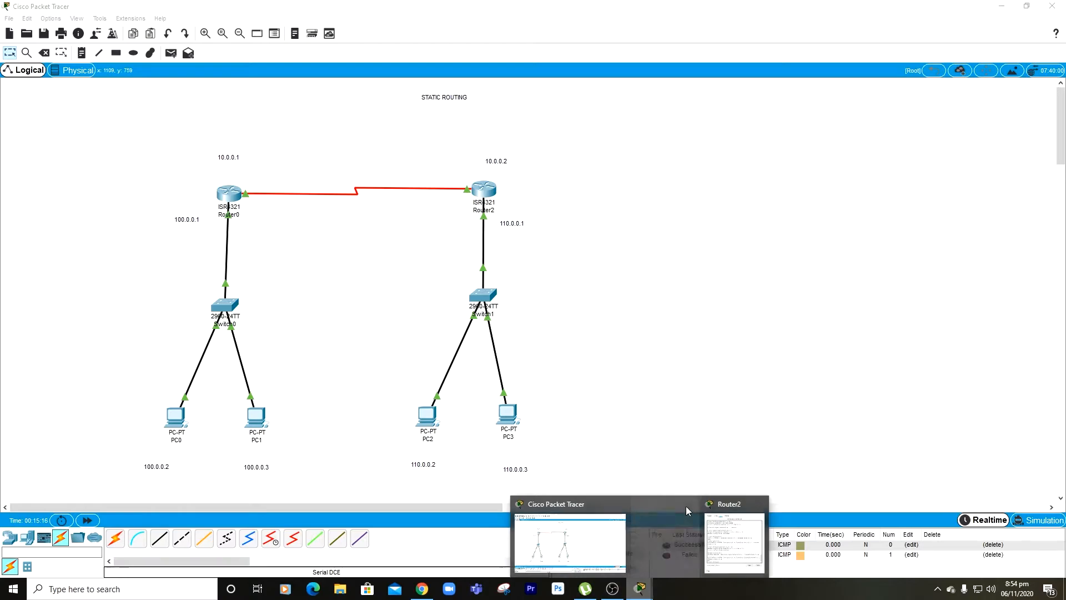
click(726, 503)
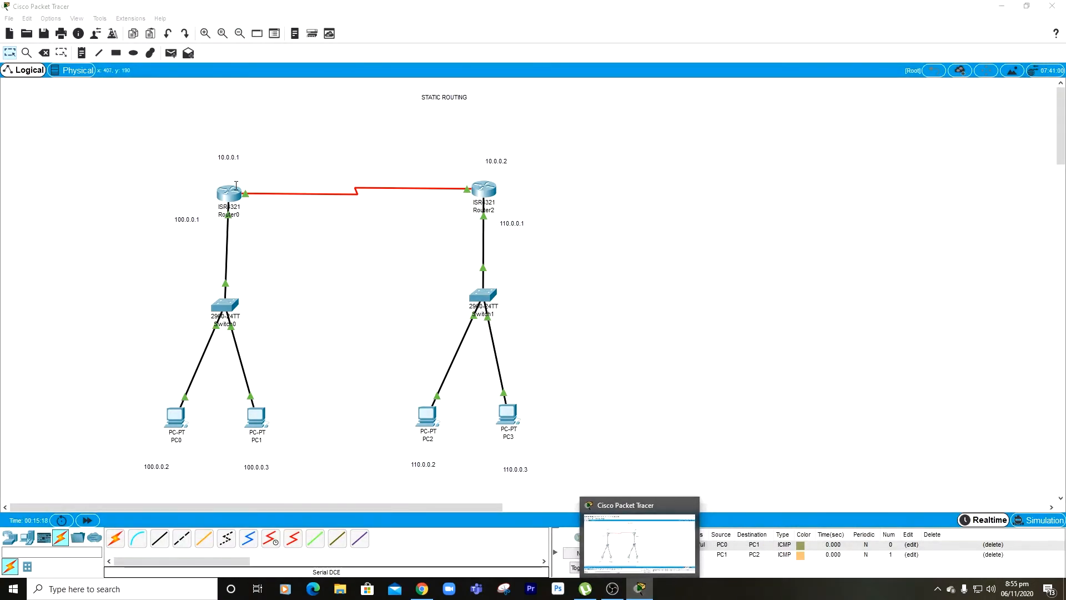
click(778, 183)
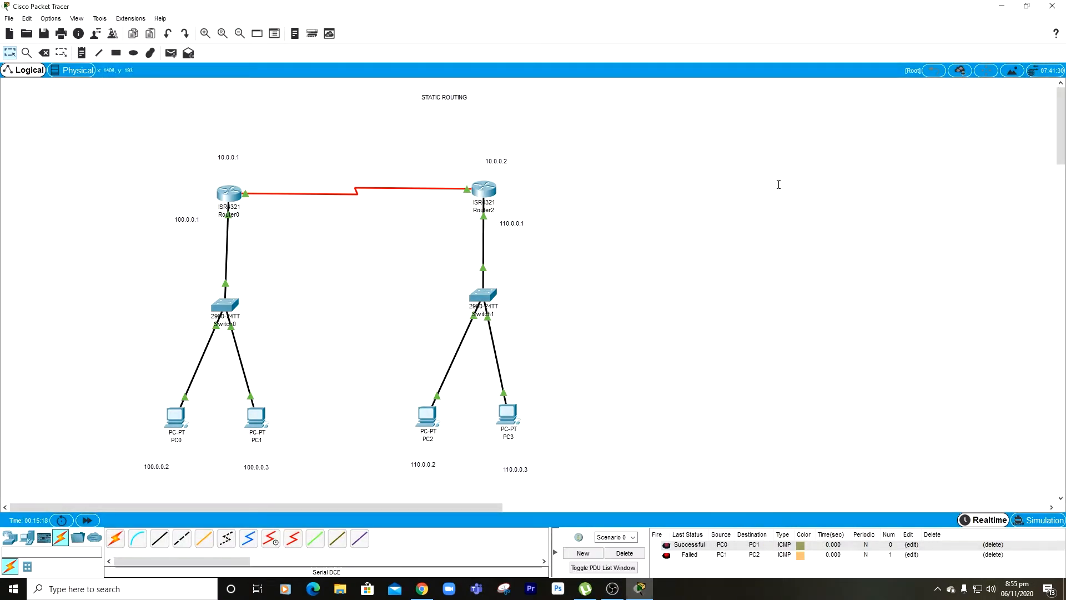
click(226, 194)
drag(561, 119, 784, 113)
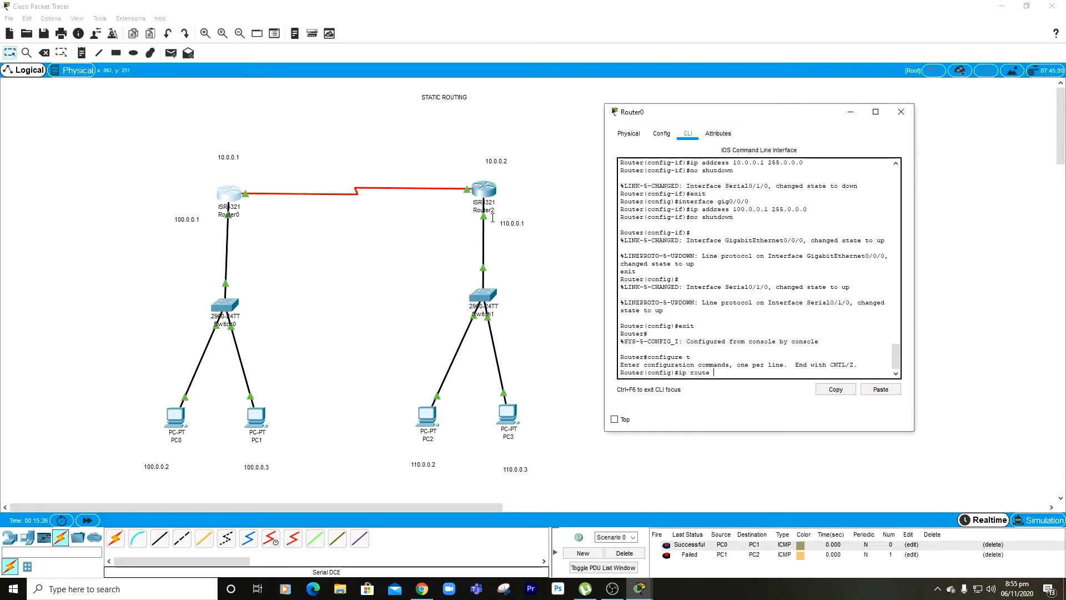
click(455, 221)
drag(458, 210, 111, 157)
drag(866, 417, 814, 463)
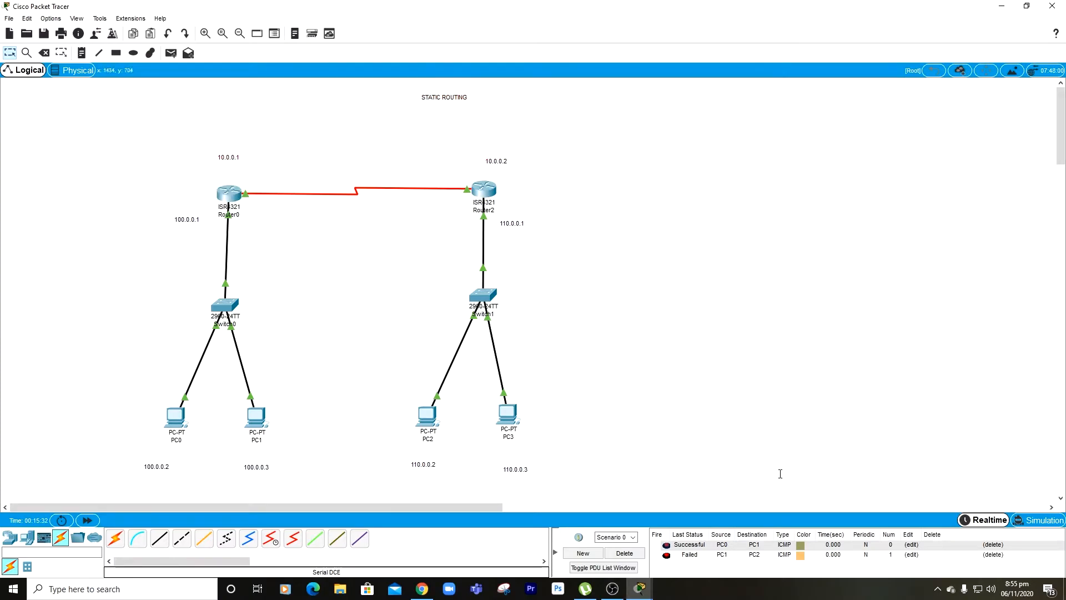
drag(545, 487, 722, 233)
mouse_move(644, 589)
click(689, 571)
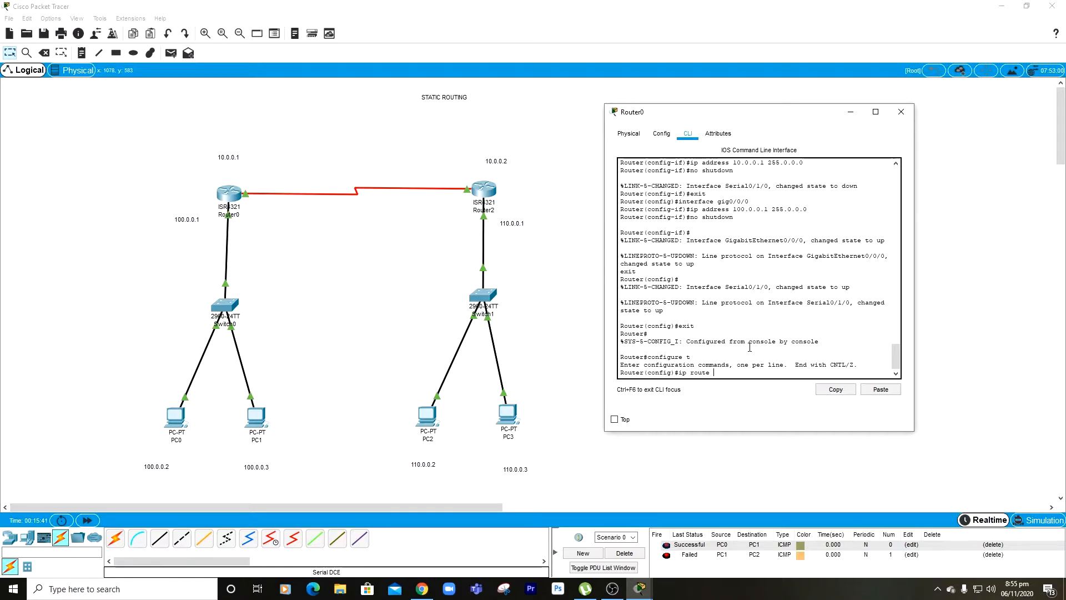
Step: Add a static route on Router0 to 110.0.0.0 with mask 255.0.0.0 via 10.0.0.2, then exit configuration mode and close the router window
drag(531, 232, 472, 209)
drag(538, 163, 437, 147)
mouse_move(639, 588)
click(701, 536)
text(.0.)
key(Return)
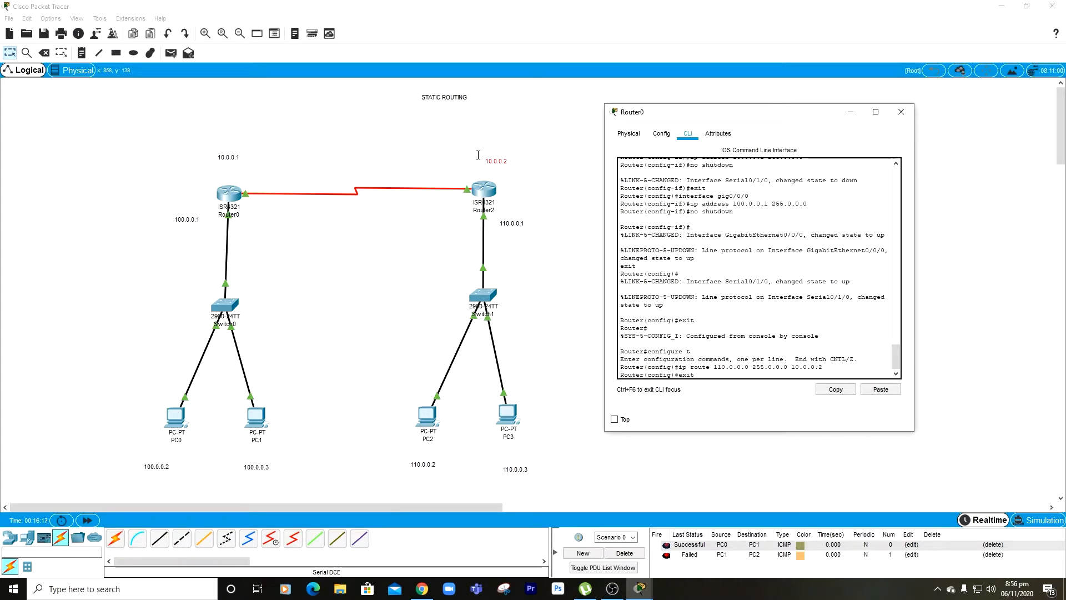
text(exit)
key(Return)
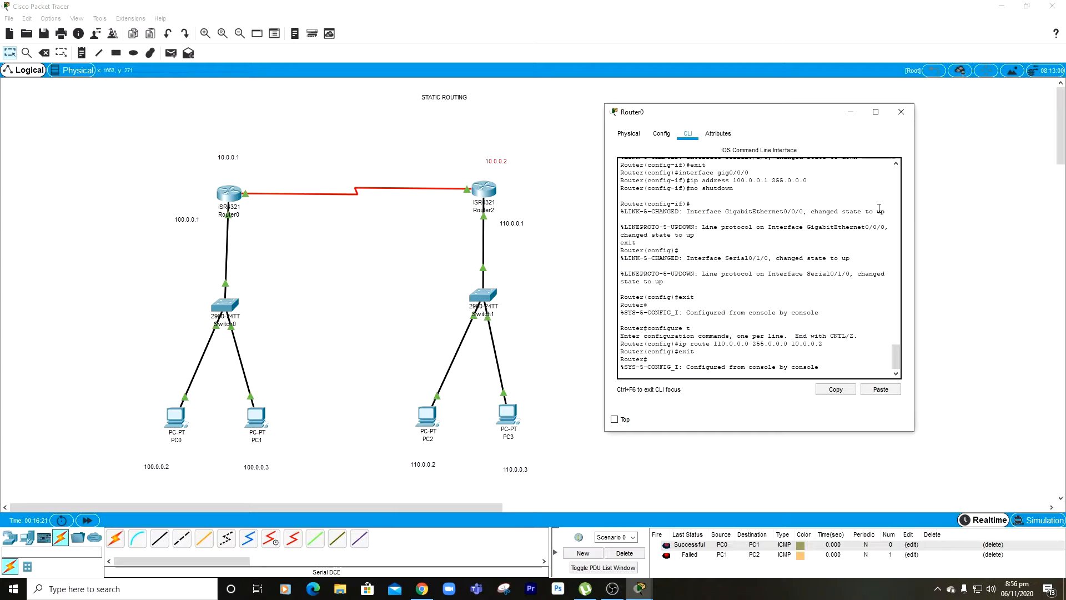
click(901, 112)
Step: Add a static route on Router2 to 100.0.0.0 with mask 255.0.0.0 via 10.0.0.1, then exit configuration mode and close the router window
click(488, 194)
drag(521, 130, 743, 131)
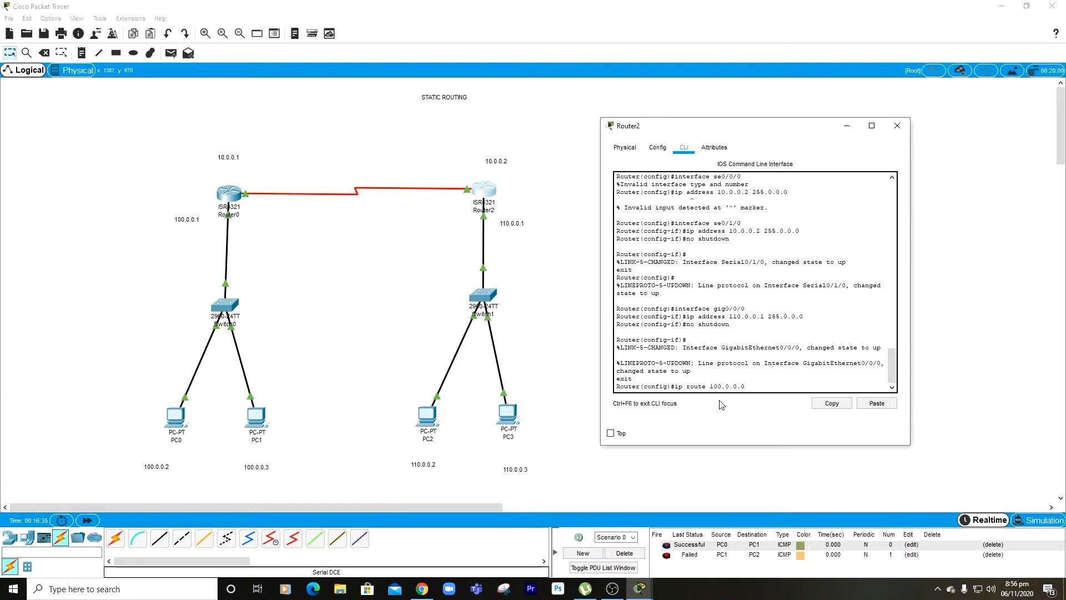
text(255.0.0.0)
drag(184, 139, 271, 201)
drag(275, 182, 239, 199)
mouse_move(639, 589)
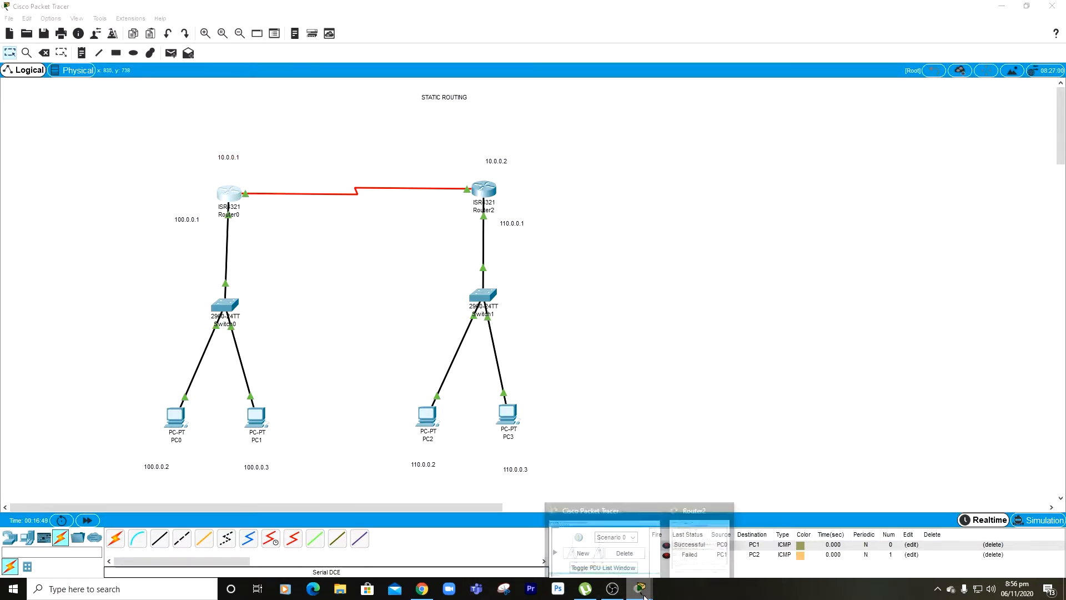
click(703, 535)
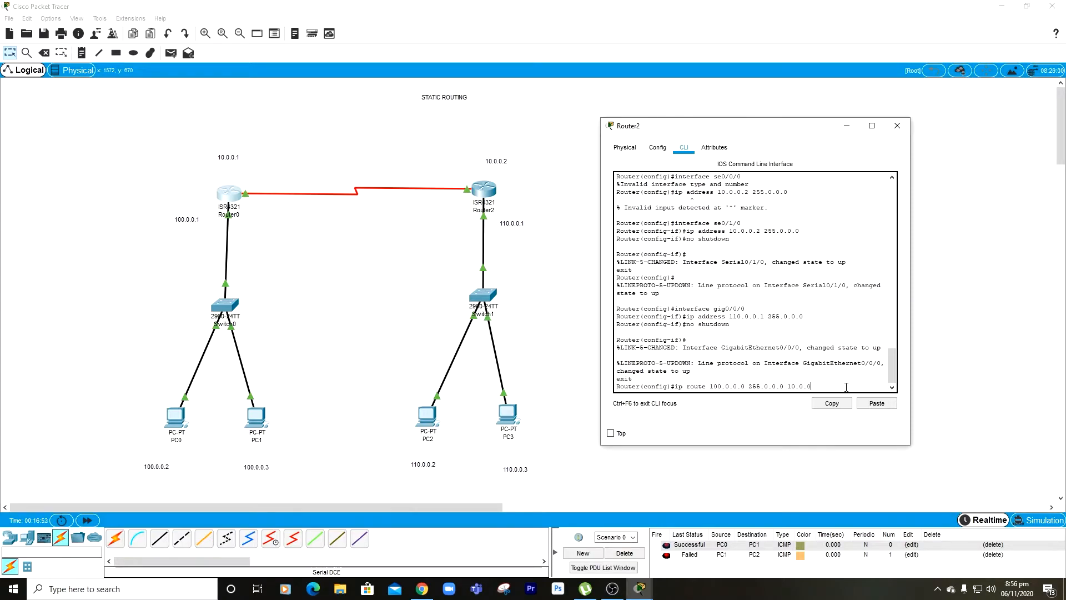
key(Return)
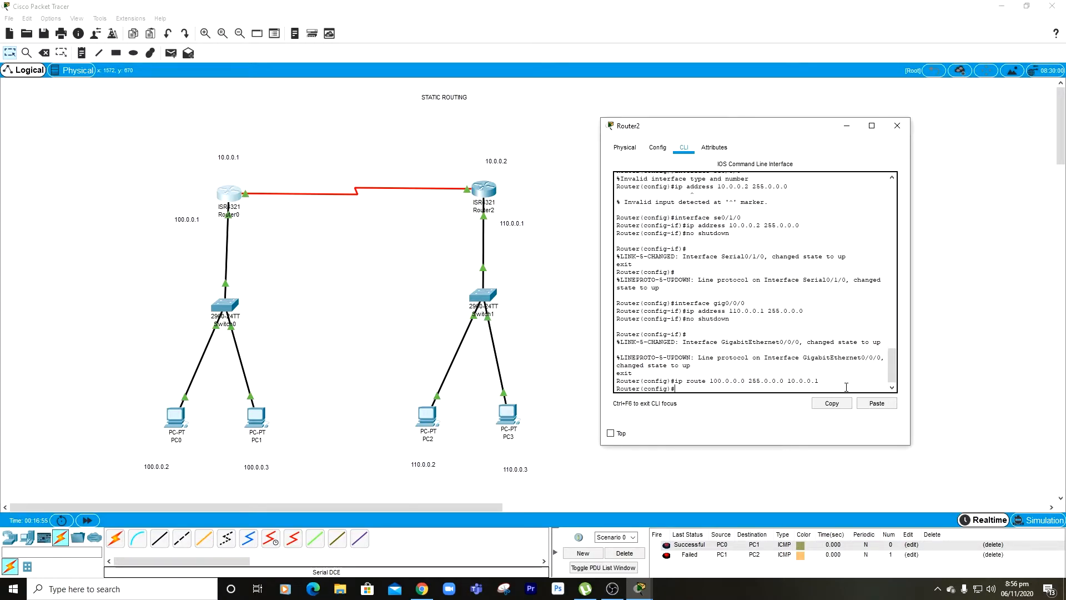
text(exit)
key(Return)
click(897, 125)
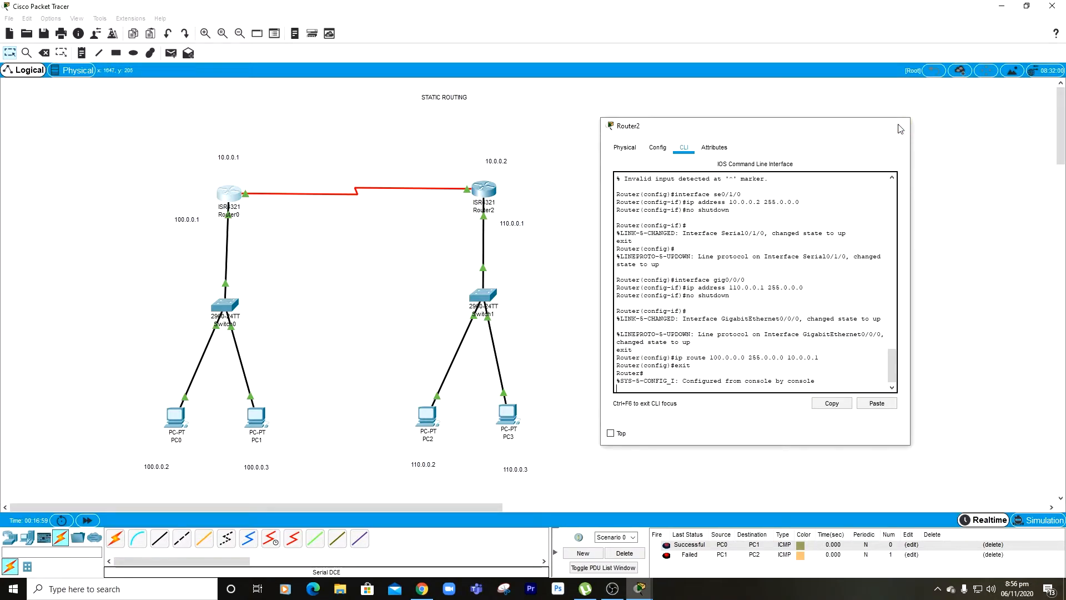
Step: Send a simple PDU from PC1 to PC2 to test the static routes
click(166, 55)
click(263, 424)
click(433, 424)
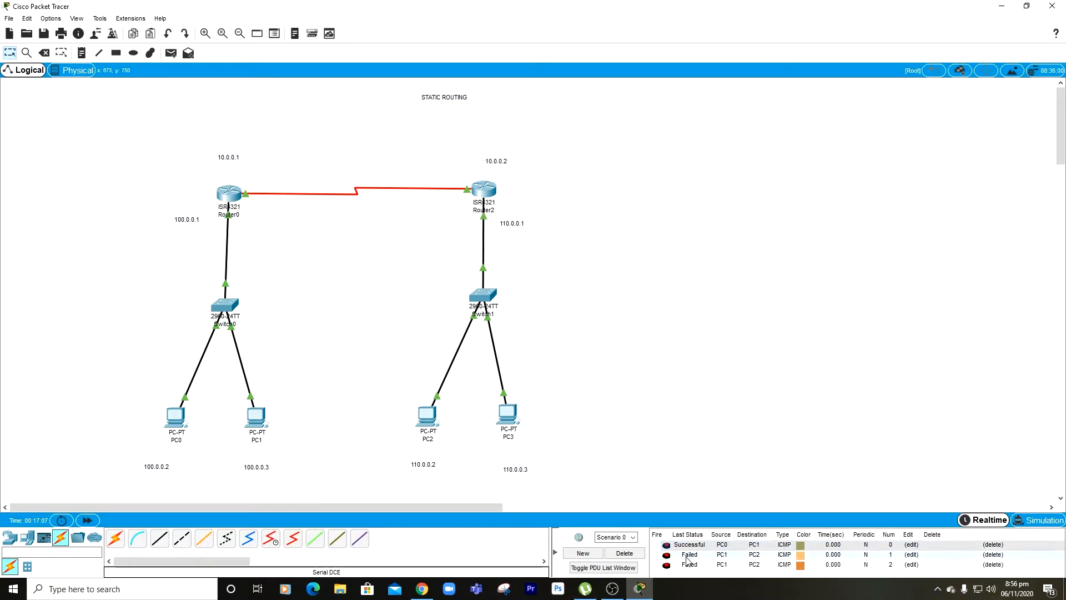
Step: Delete the scenario's PDUs, retest with a simple PDU from PC1 to PC2, and clear the PDU list again
click(624, 553)
click(171, 53)
click(263, 424)
click(432, 422)
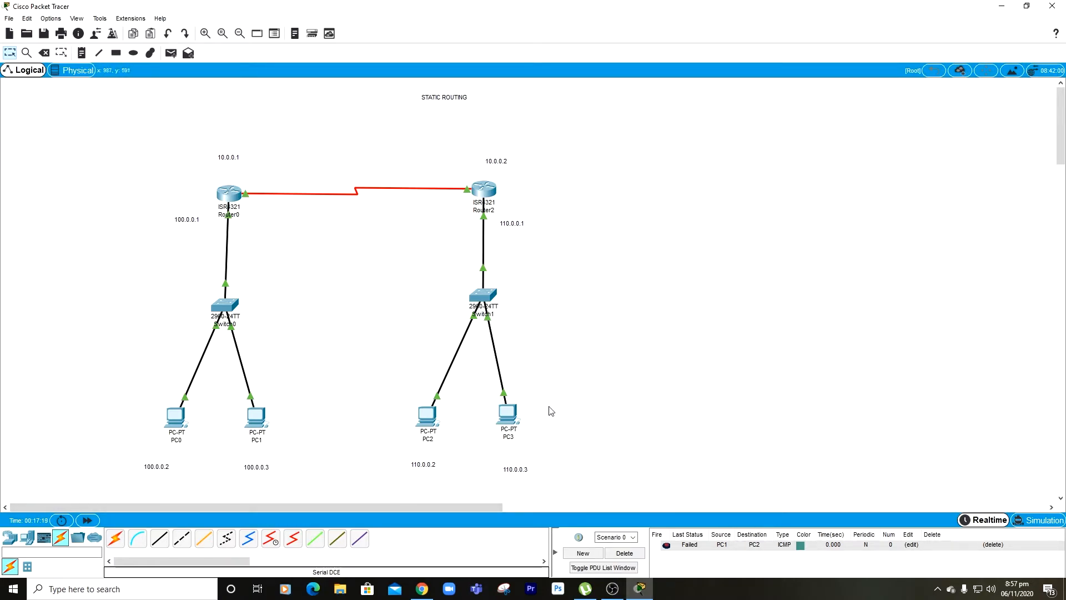
click(624, 553)
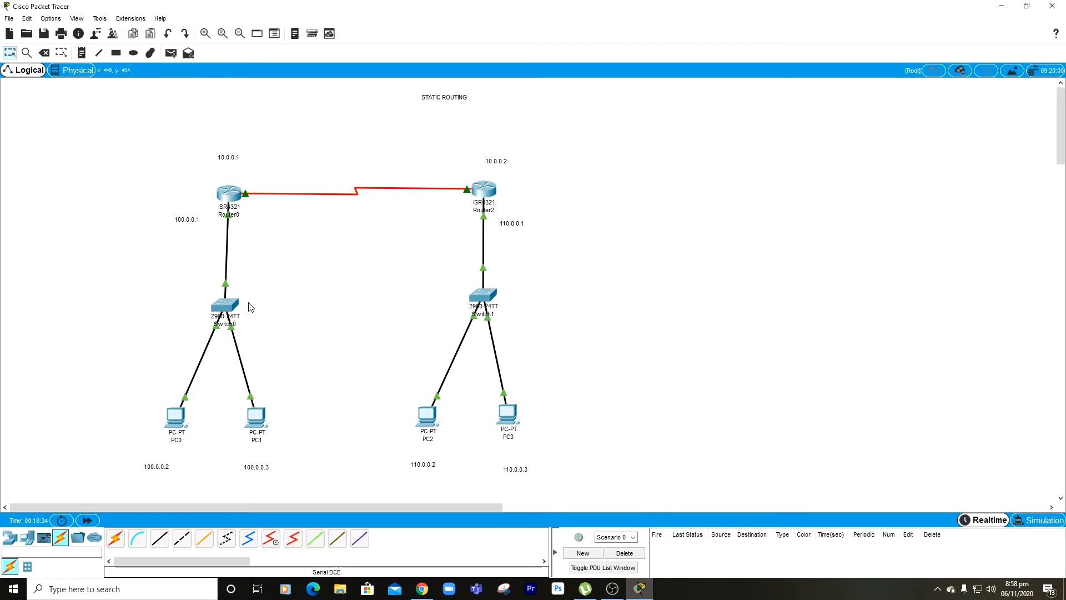
Step: Open PC0's IP configuration beside the topology and select its default gateway entry
click(175, 418)
drag(552, 91, 739, 75)
click(630, 186)
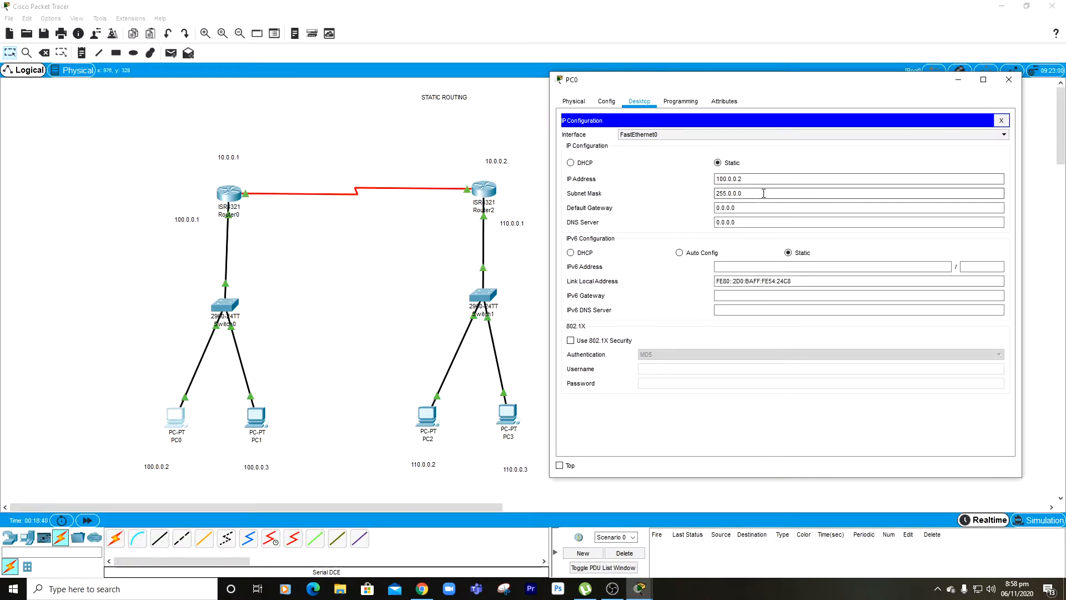
drag(745, 178, 715, 208)
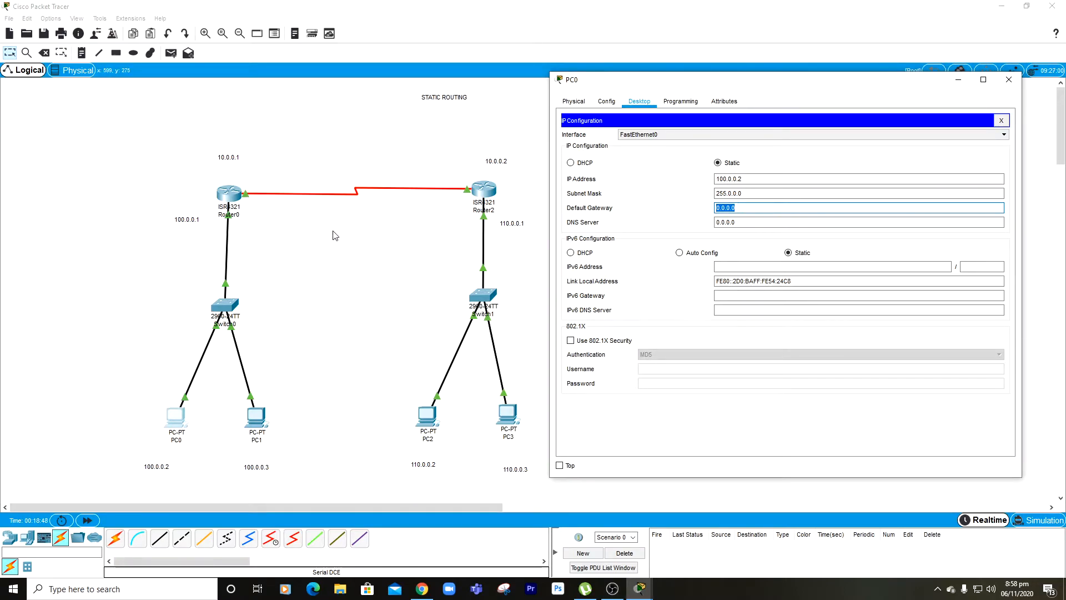
drag(149, 210, 244, 250)
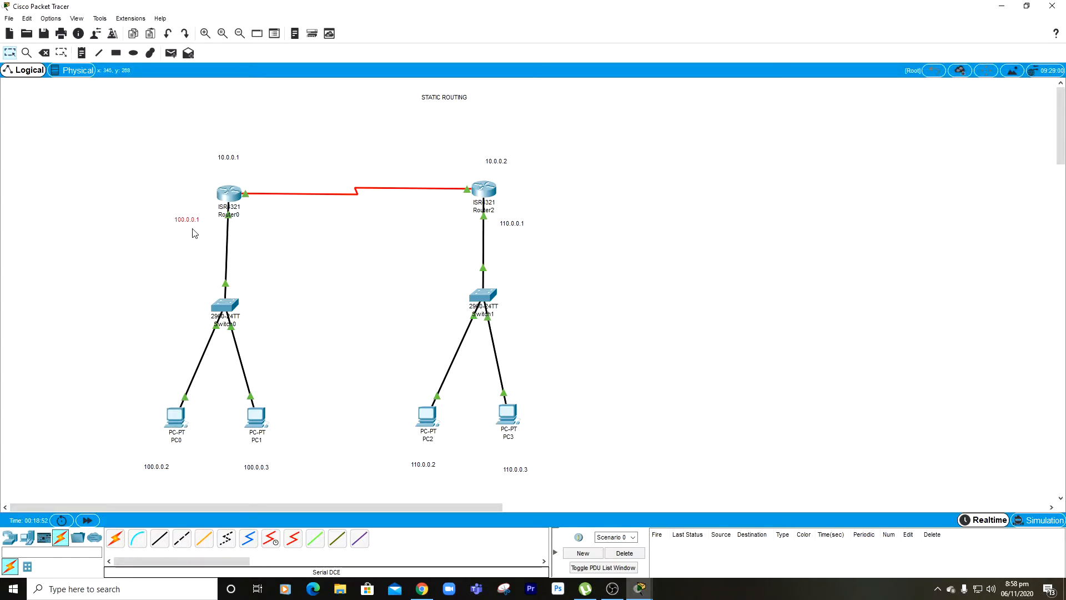
drag(302, 493, 155, 128)
drag(293, 484, 161, 411)
drag(312, 310, 186, 212)
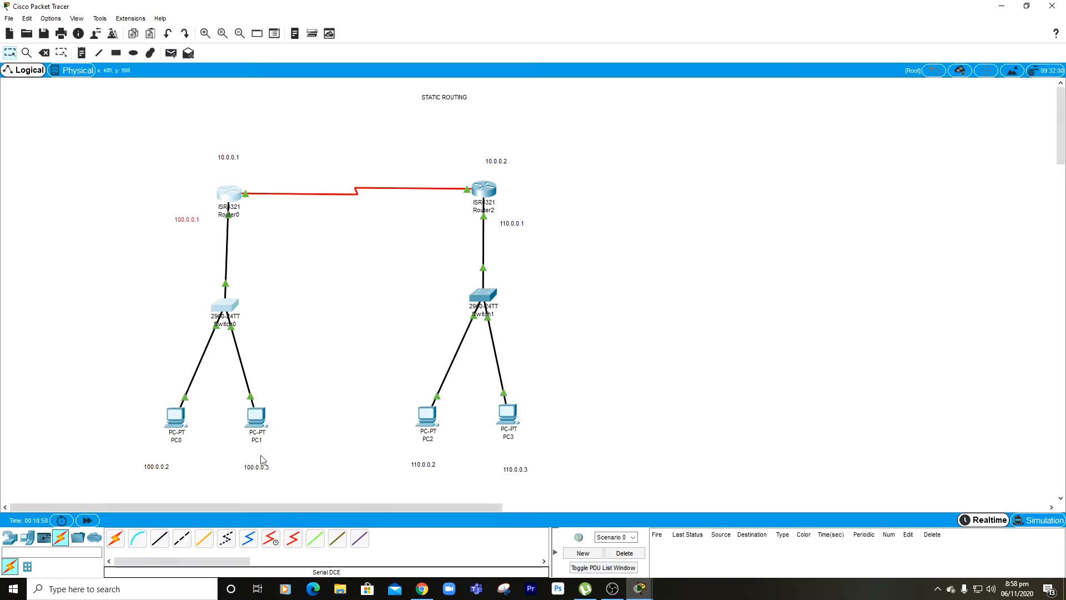
Step: Bring PC0's IP configuration back up, set the default gateway to 100.0.0.1, and close the PC window
mouse_move(648, 583)
click(700, 544)
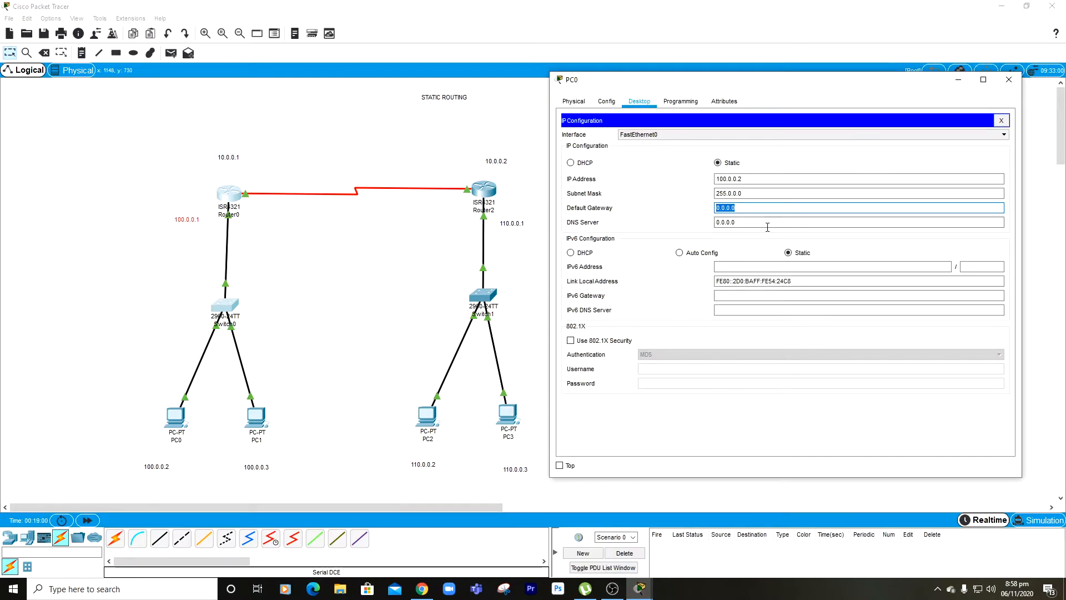
text(100.)
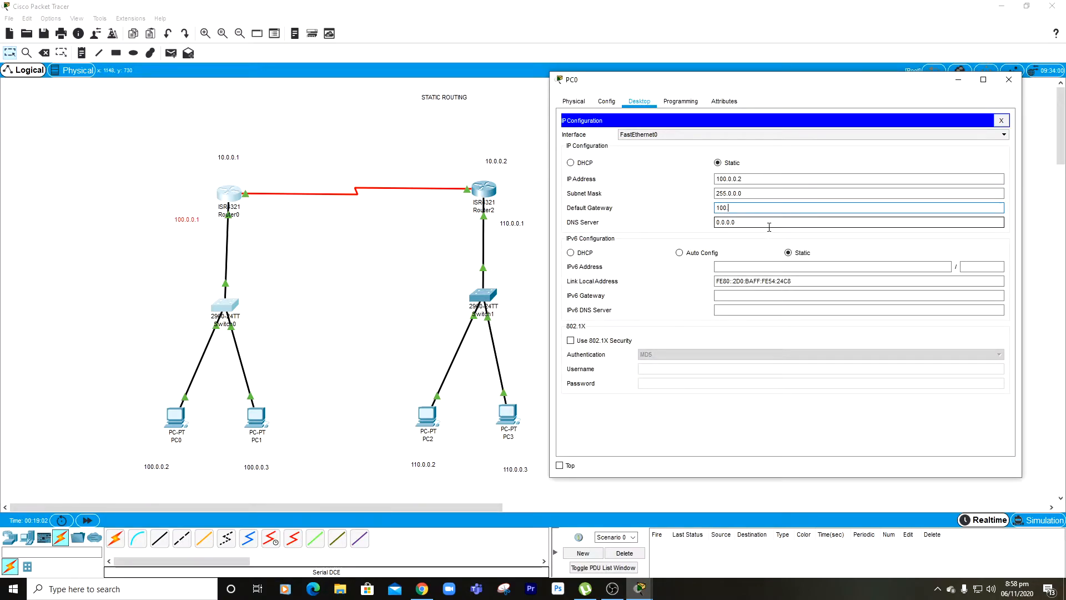
text(0.0.1)
click(1018, 85)
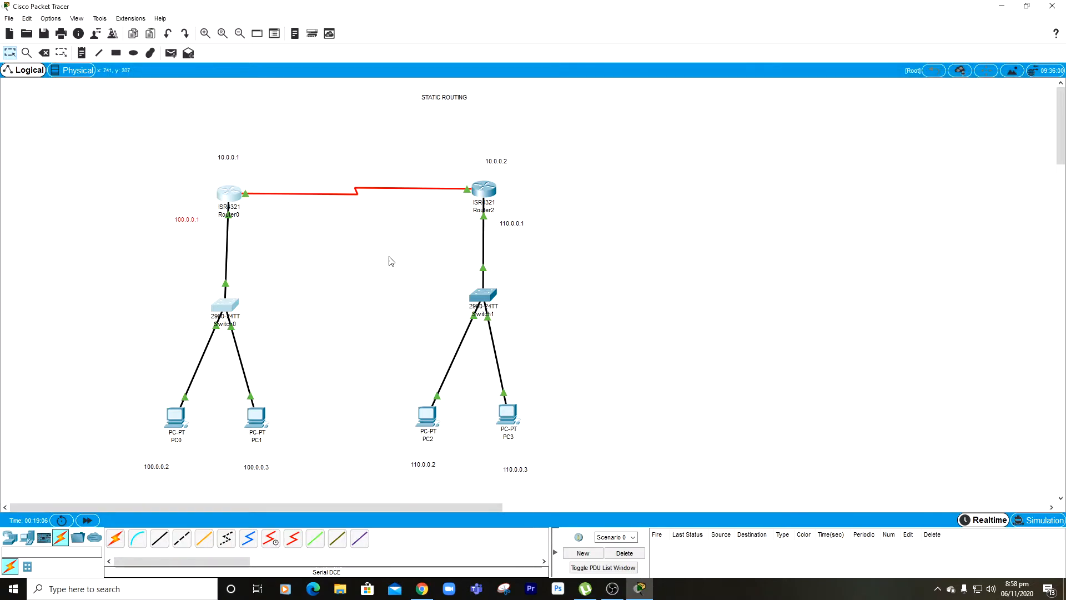
Step: Set PC1's default gateway to 100.0.0.1 in its IP configuration and close the PC window
click(256, 417)
click(337, 131)
click(845, 241)
text(100.0.0.1)
drag(792, 113, 648, 107)
click(948, 107)
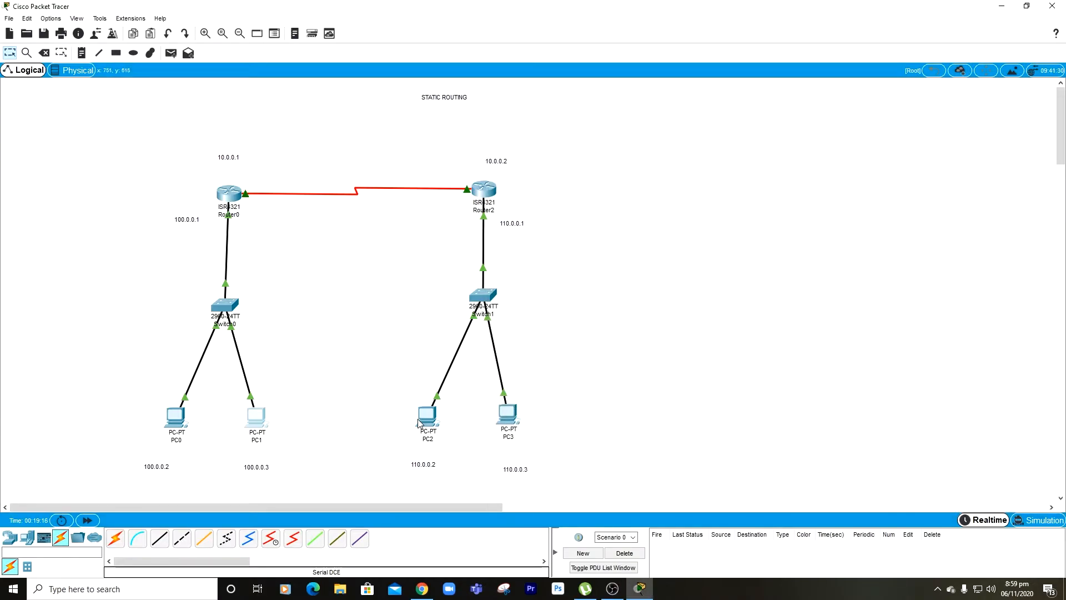
Step: Set PC2's default gateway to 110.0.0.1 in its IP configuration and close the PC window
click(421, 418)
click(353, 151)
drag(498, 89, 761, 110)
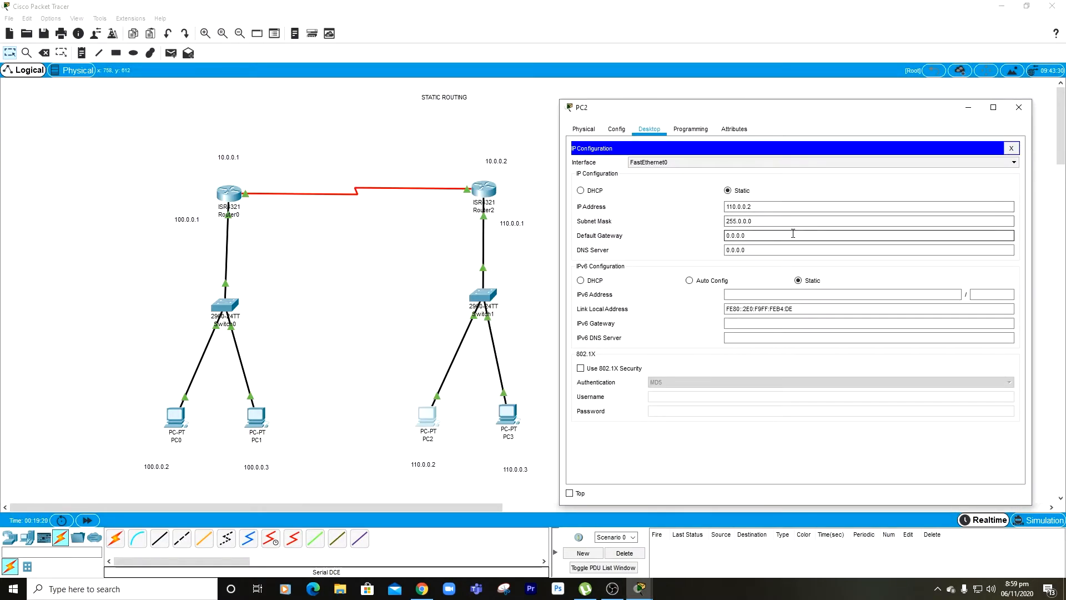
text(11)
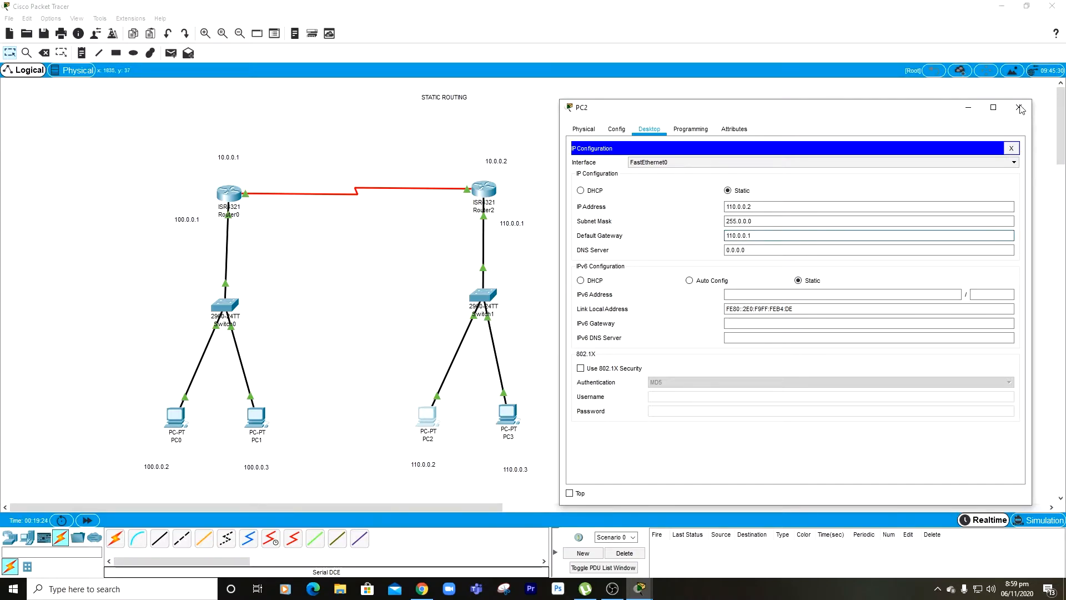
click(1019, 107)
Step: Set PC3's default gateway to 110.0.0.1 in its IP configuration and close the PC window
click(508, 413)
drag(590, 107, 882, 92)
click(593, 150)
click(639, 590)
click(719, 540)
click(636, 137)
triple_click(762, 215)
text(110.0.0.1)
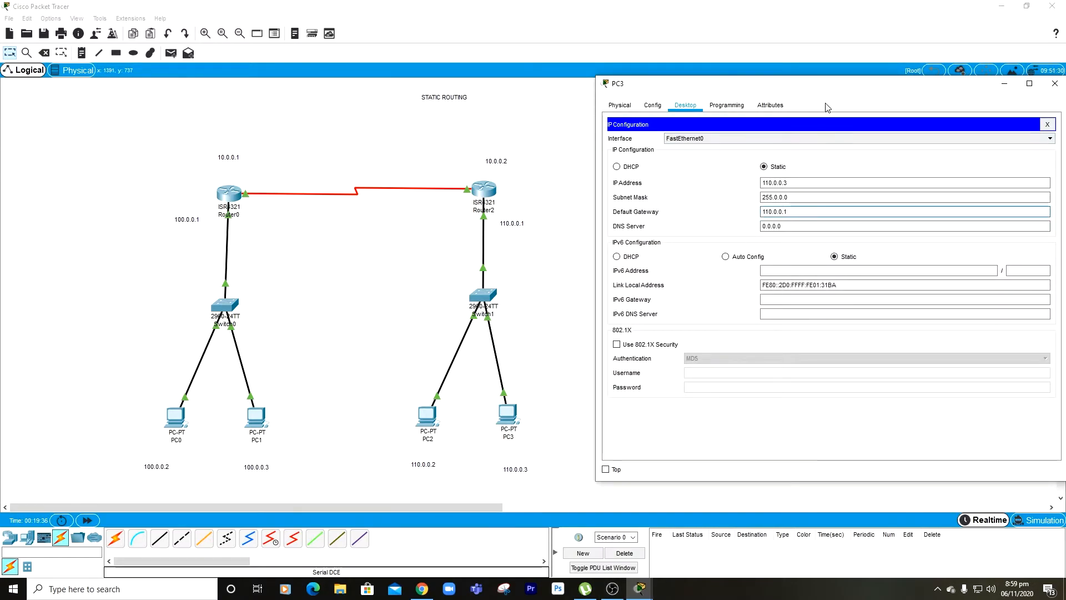
drag(829, 85, 813, 115)
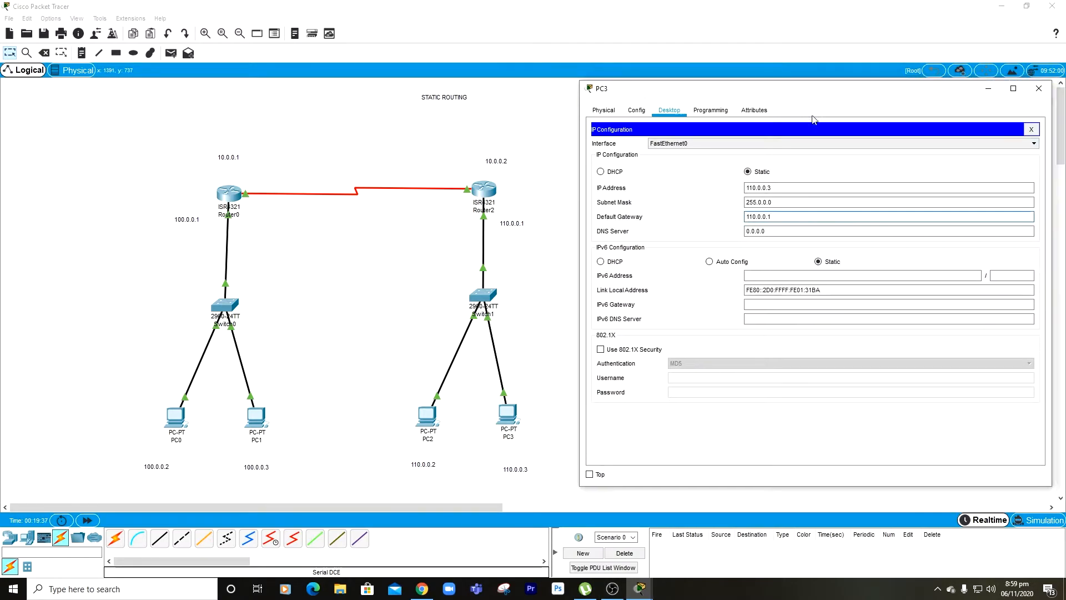
click(1038, 88)
Step: Review the IP configurations of PC3, PC2, PC0 and PC1 to check their default gateways
click(507, 414)
click(331, 131)
drag(492, 86, 733, 90)
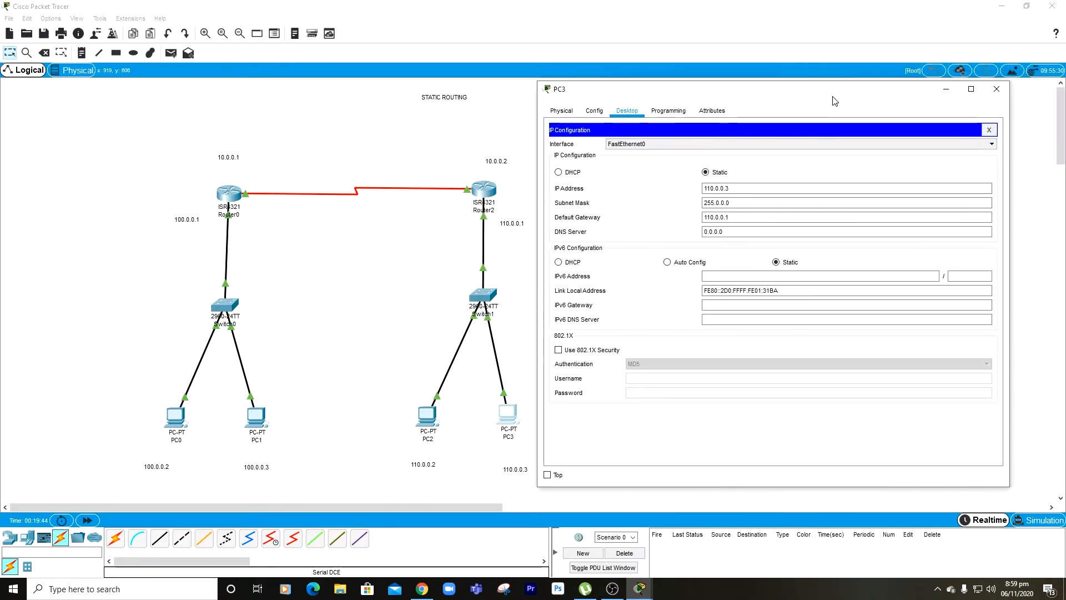
click(997, 90)
click(431, 415)
click(353, 151)
click(756, 85)
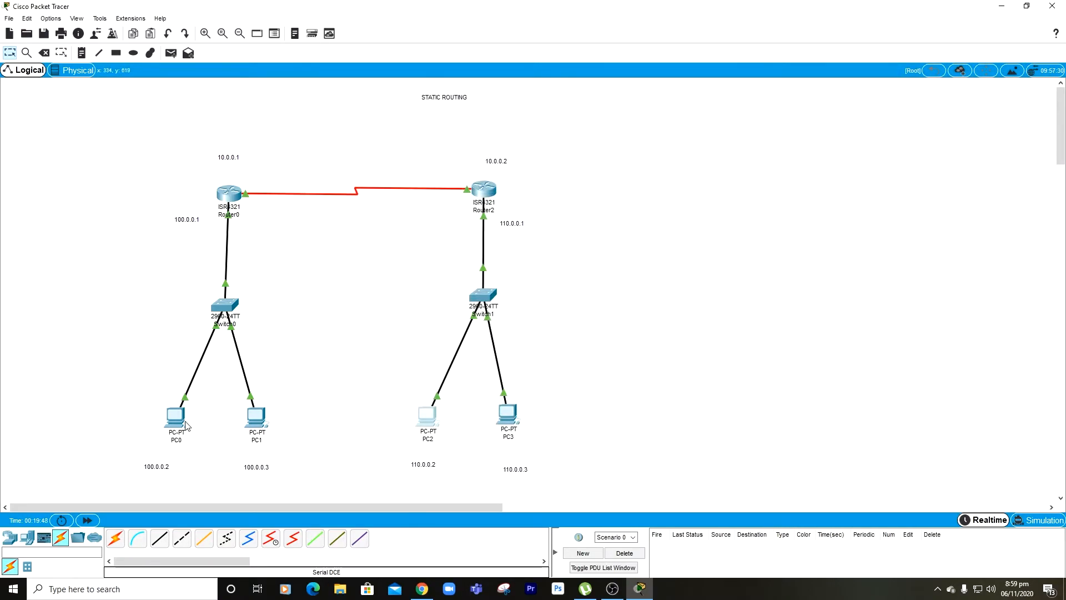
click(176, 416)
click(353, 151)
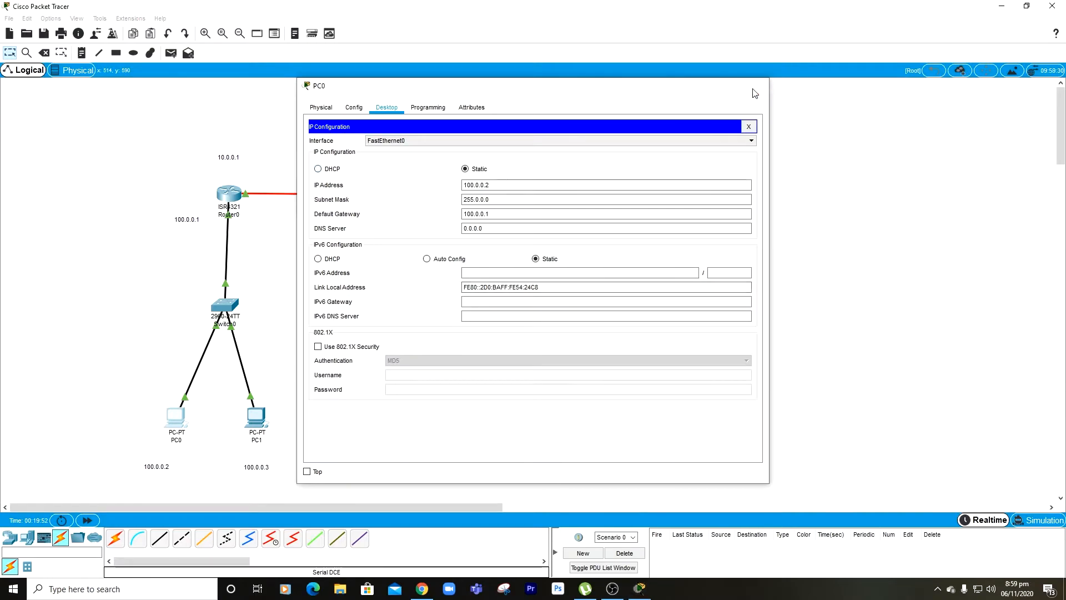
click(756, 85)
click(256, 417)
click(352, 151)
click(756, 85)
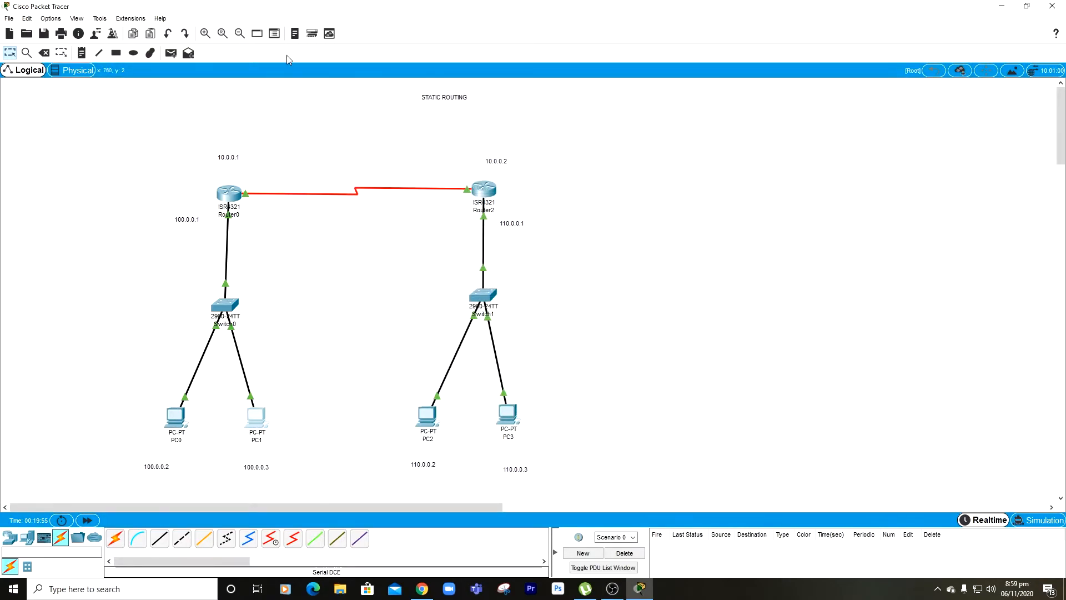
Step: Send a simple PDU from PC1 to PC2 and repeat it to test routing between the two LANs
click(172, 53)
click(257, 418)
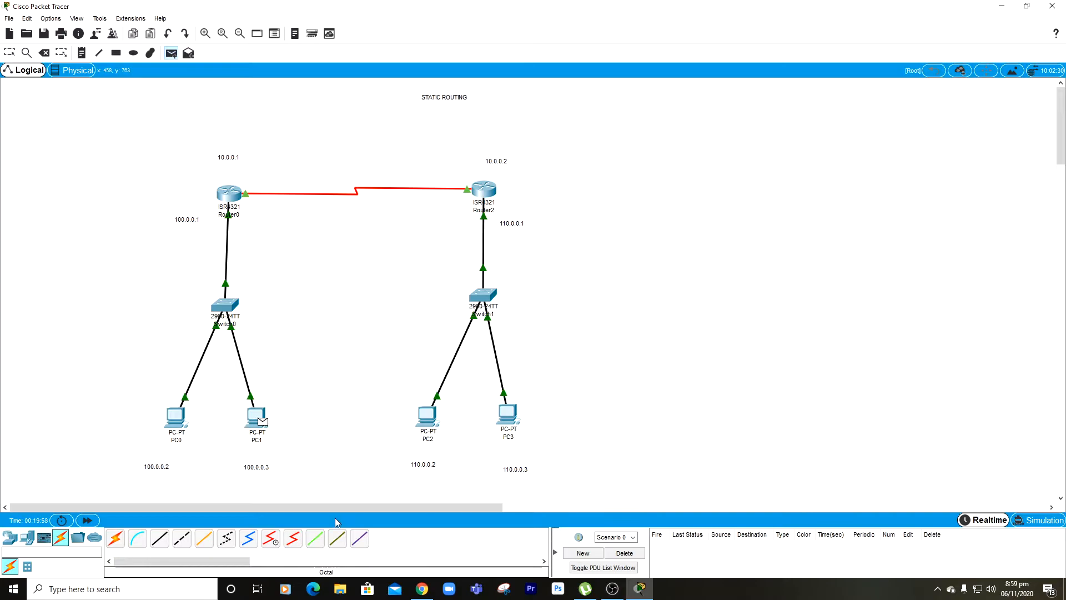
click(436, 422)
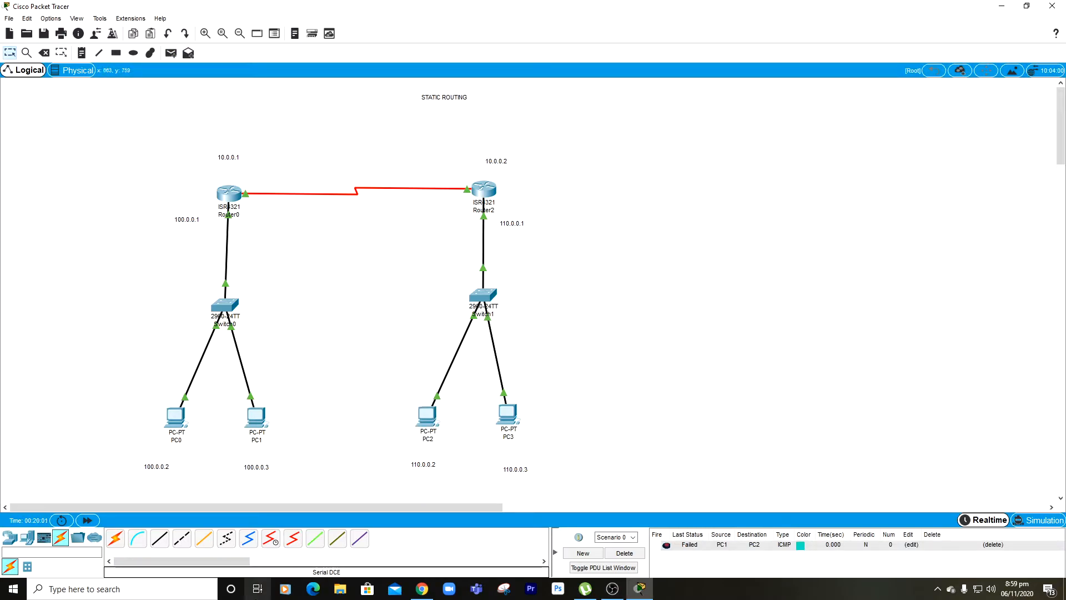
click(171, 53)
click(257, 422)
click(436, 422)
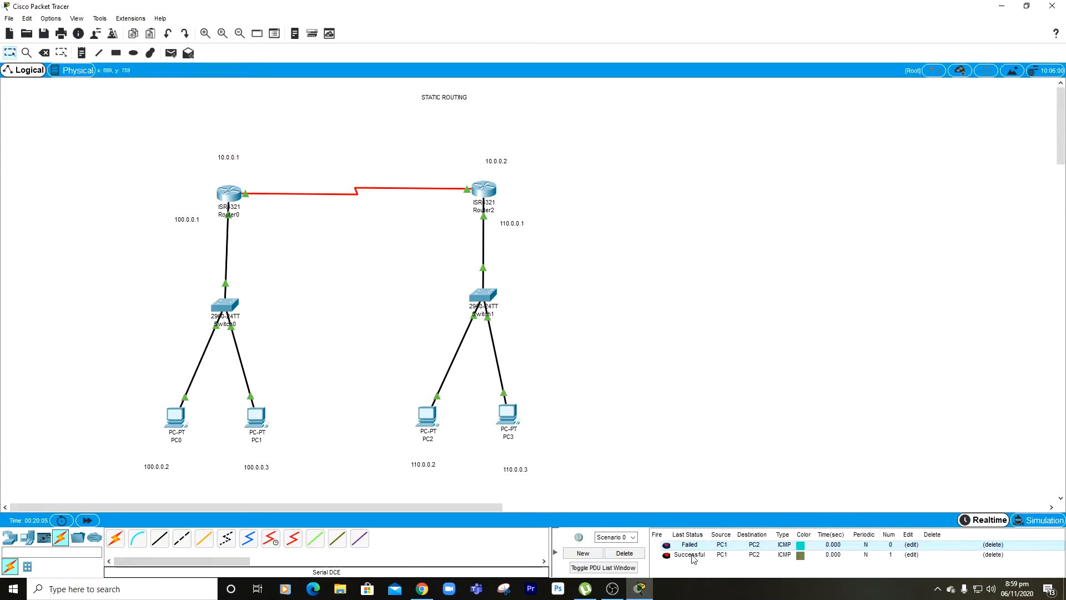
Step: Delete the scenario's PDUs and send a fresh simple PDU from PC1 to PC2
click(615, 555)
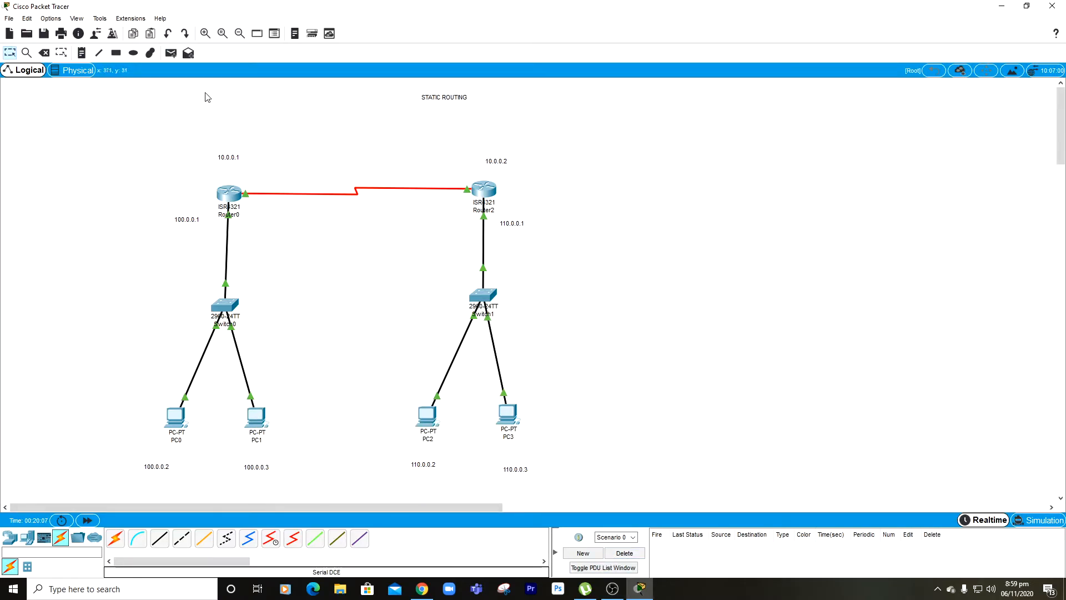
click(171, 53)
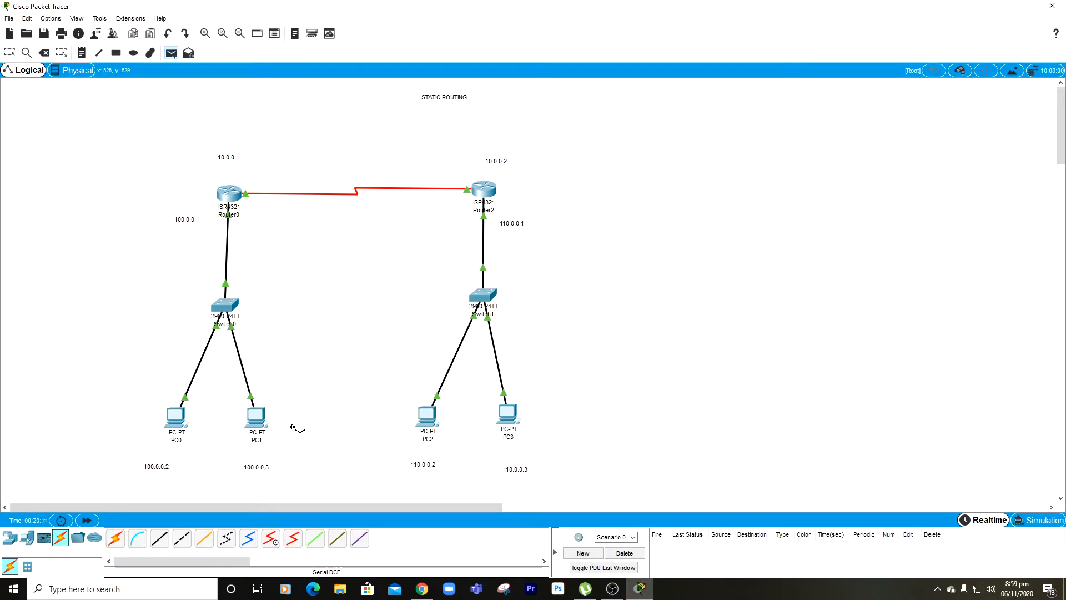
click(256, 418)
click(428, 417)
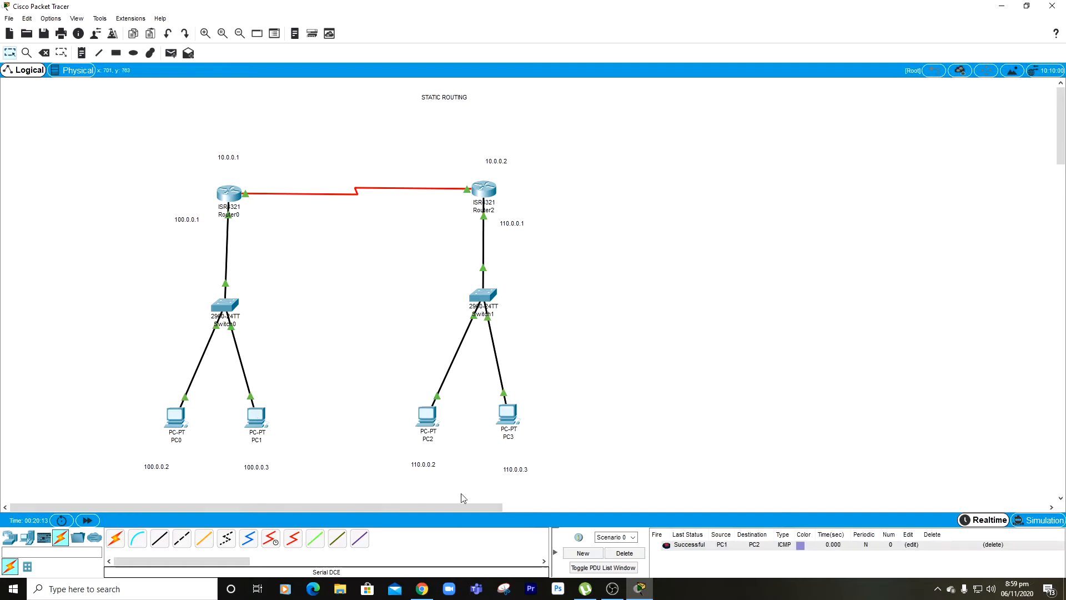
Step: Send a simple PDU from PC0 to PC3, repeat it, and check the latest entry in the PDU list
click(171, 54)
click(178, 416)
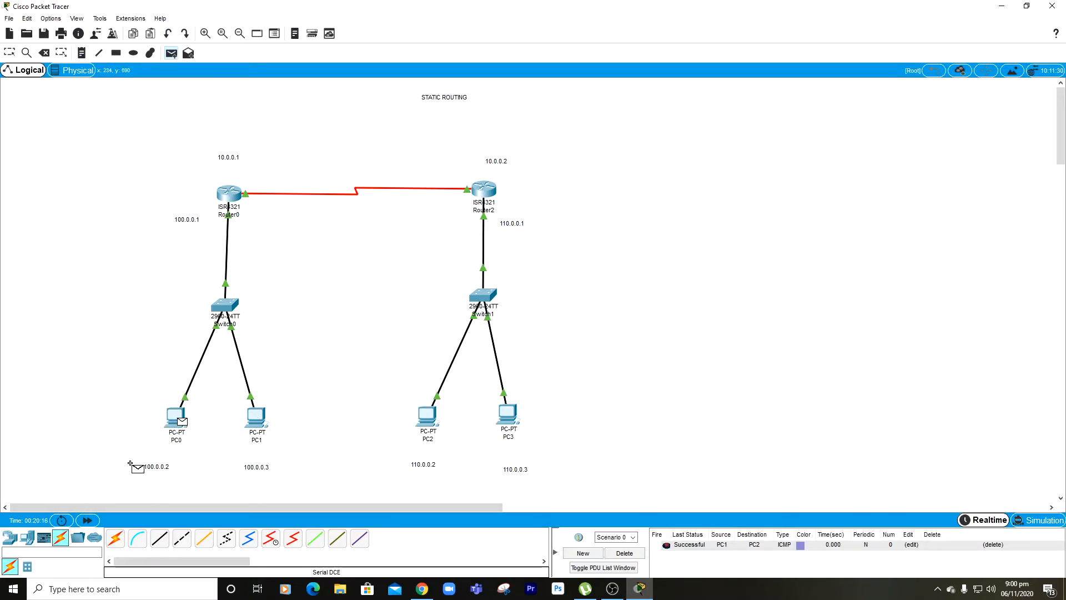
click(516, 421)
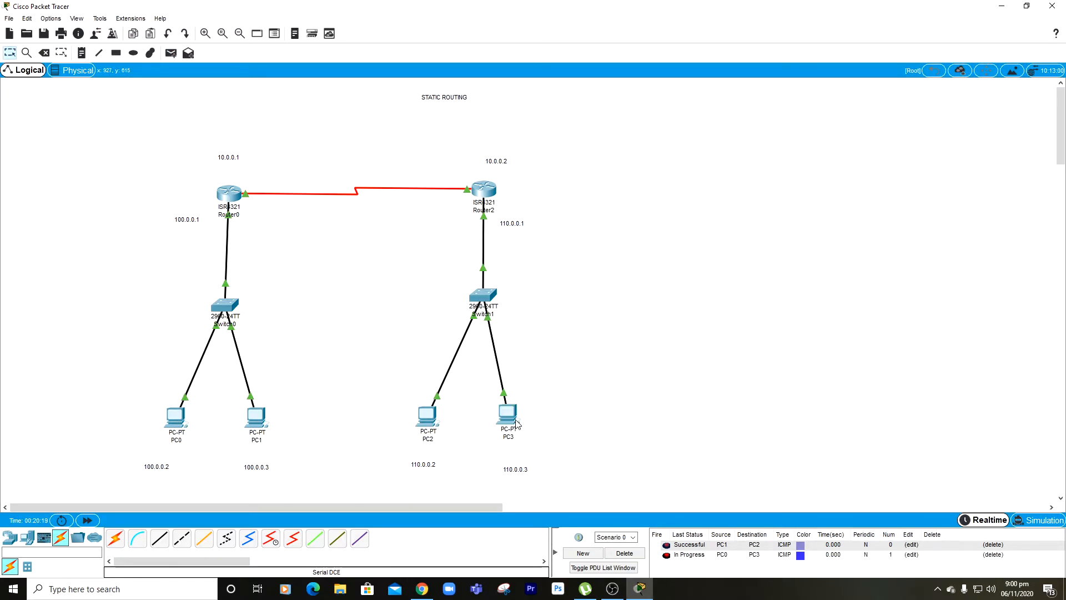
click(173, 52)
click(181, 409)
click(514, 421)
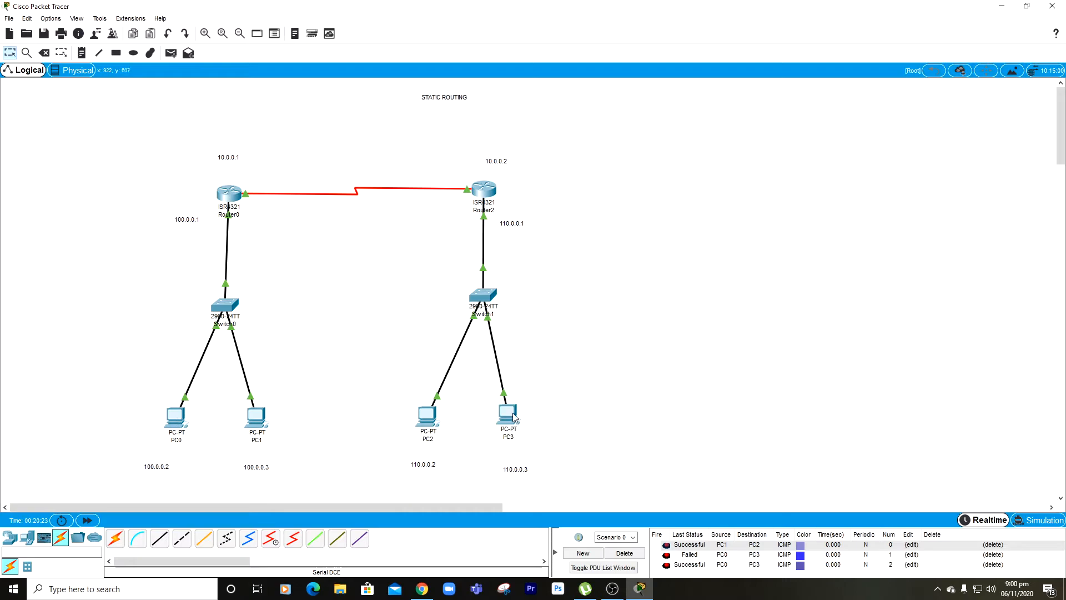
click(683, 563)
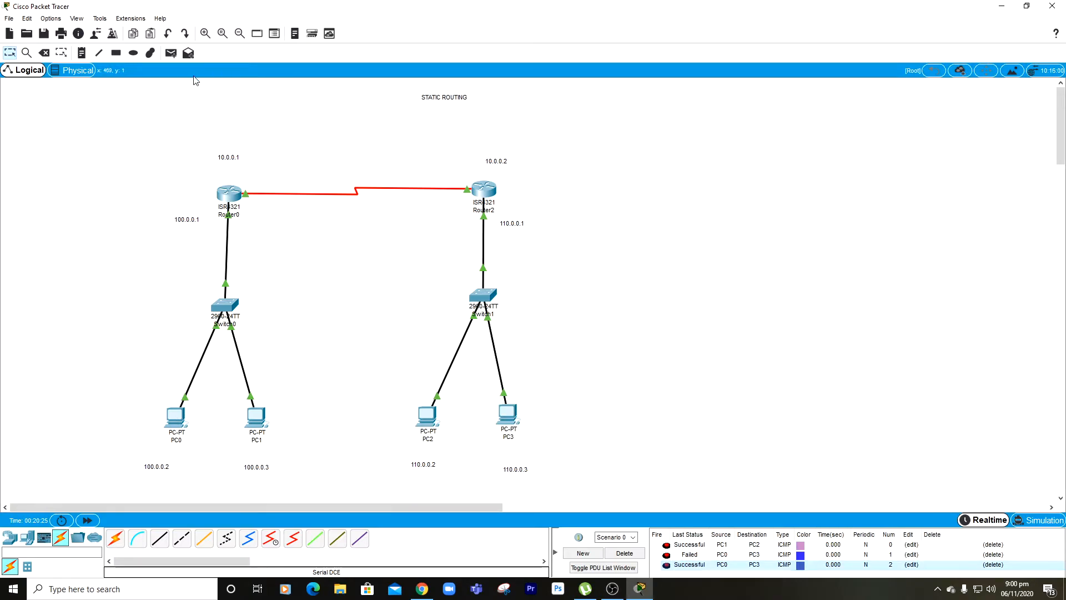
Step: Clear the PDU list, then send one simple PDU from PC0 to PC3 and another from PC1 to PC2
click(624, 553)
click(170, 53)
click(176, 417)
click(506, 416)
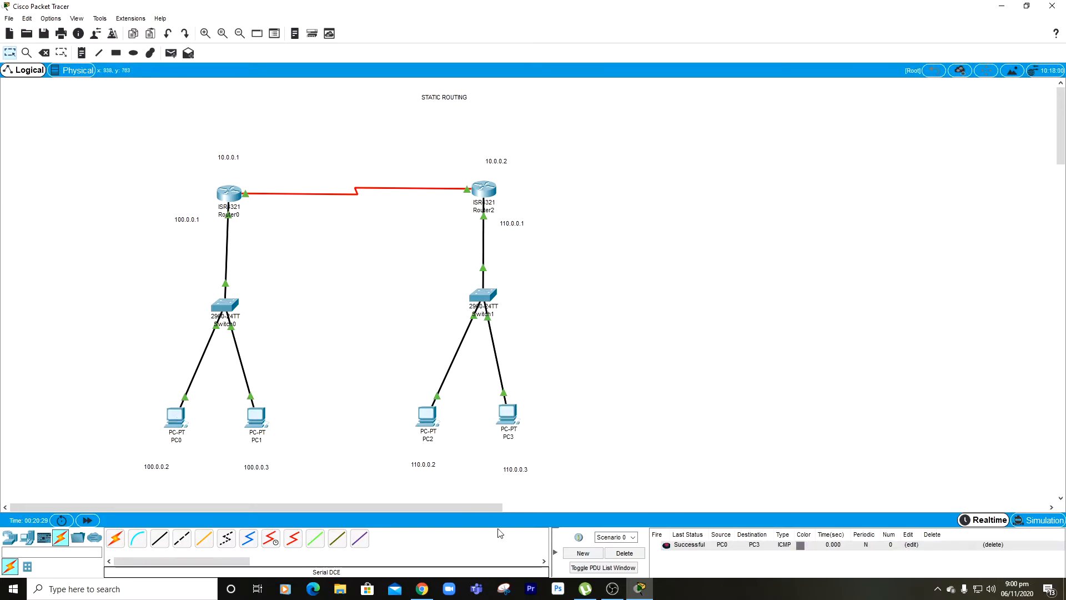
click(170, 52)
click(256, 417)
click(424, 436)
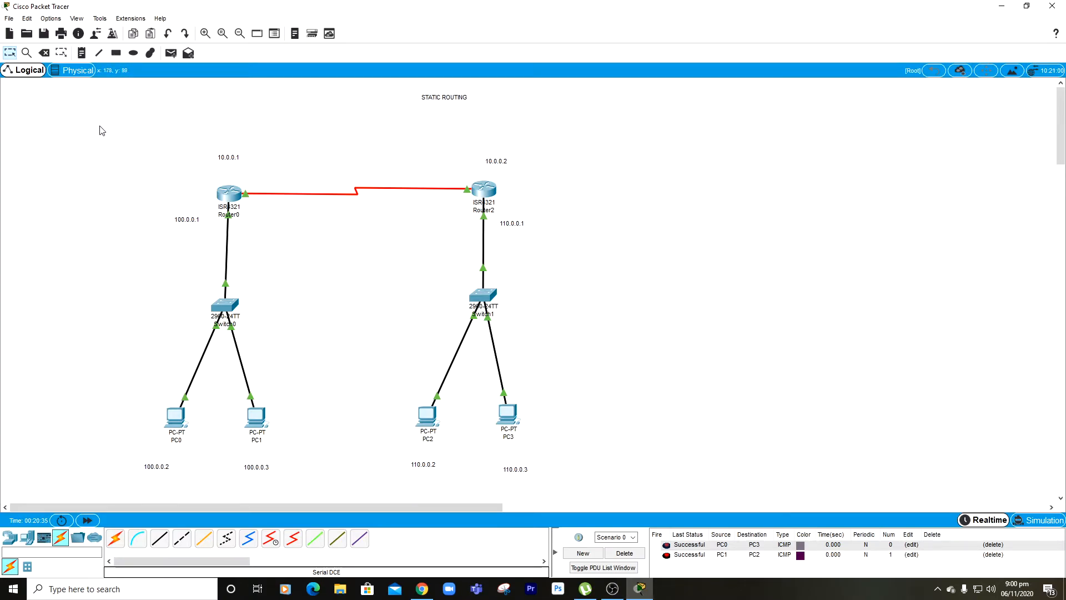
drag(89, 120, 599, 251)
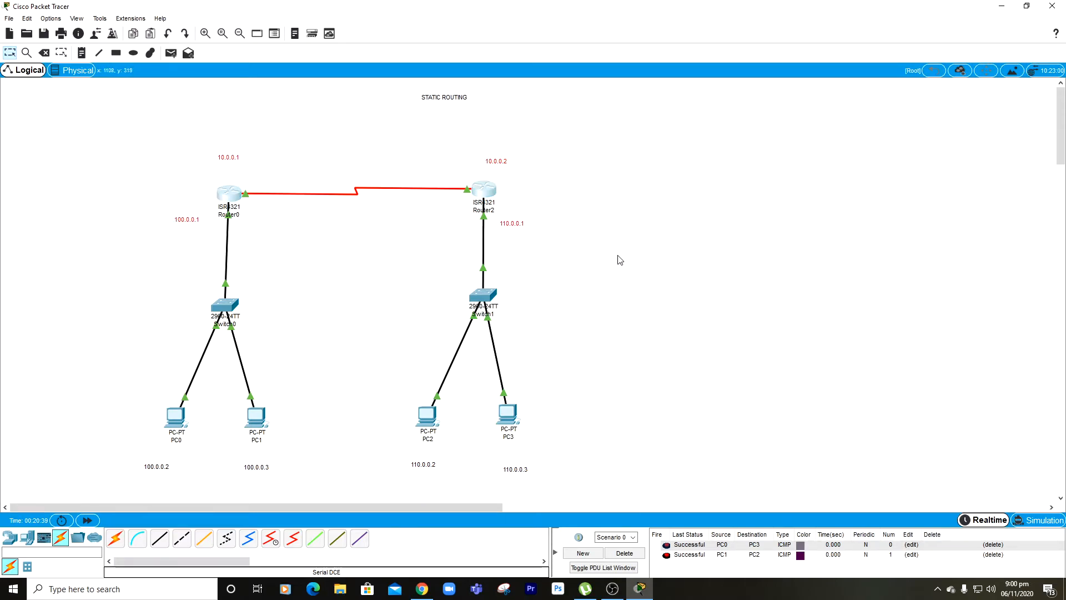
click(633, 254)
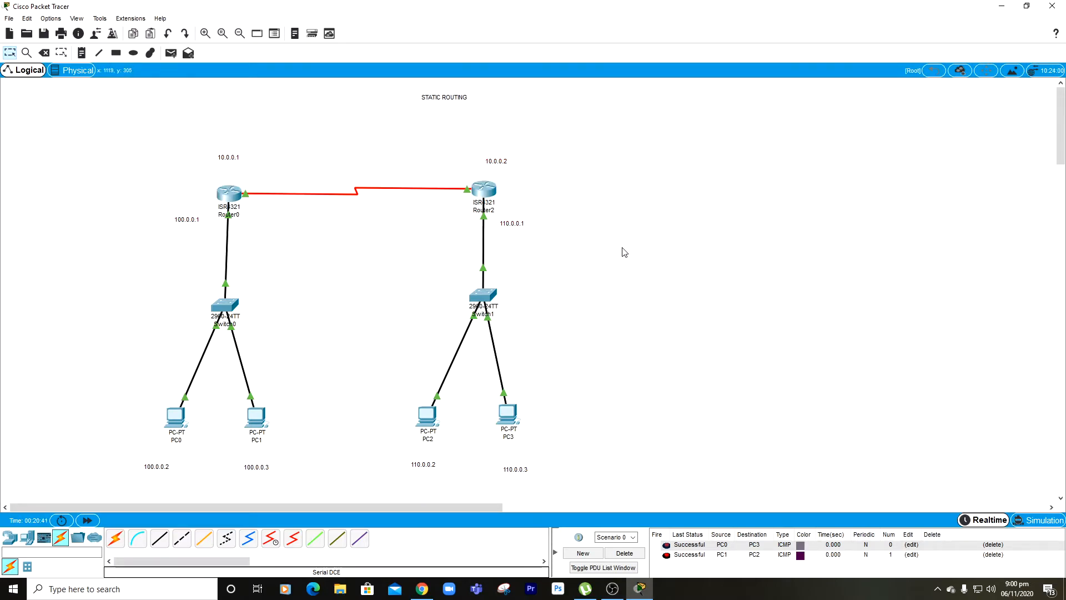
Step: Add a third LAN's devices to the right of Router2's network: two PCs, a 2960 switch and an ISR4321 router
click(27, 538)
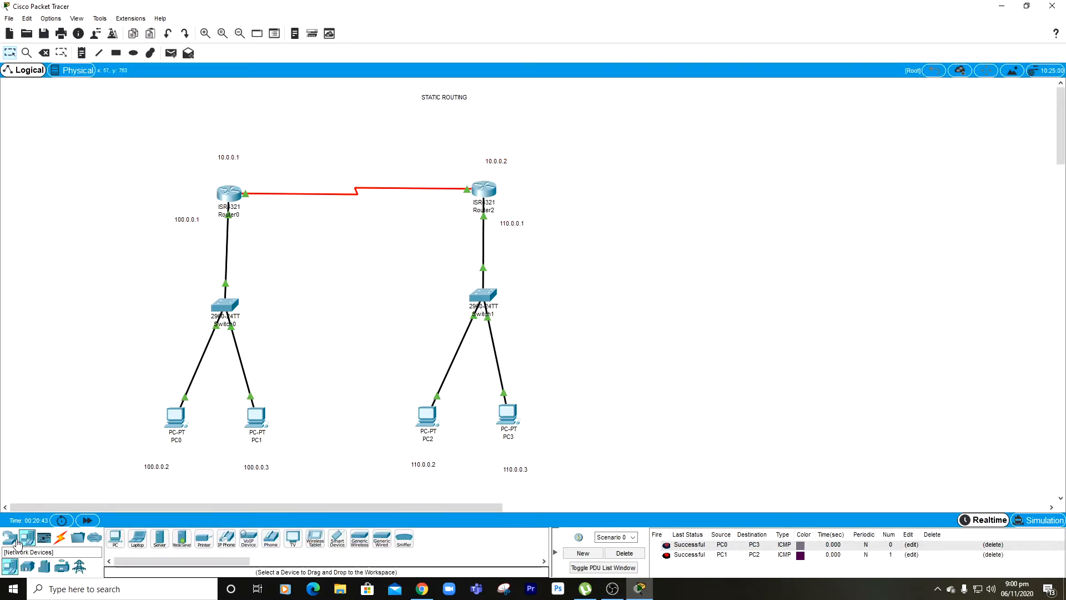
drag(115, 538, 697, 439)
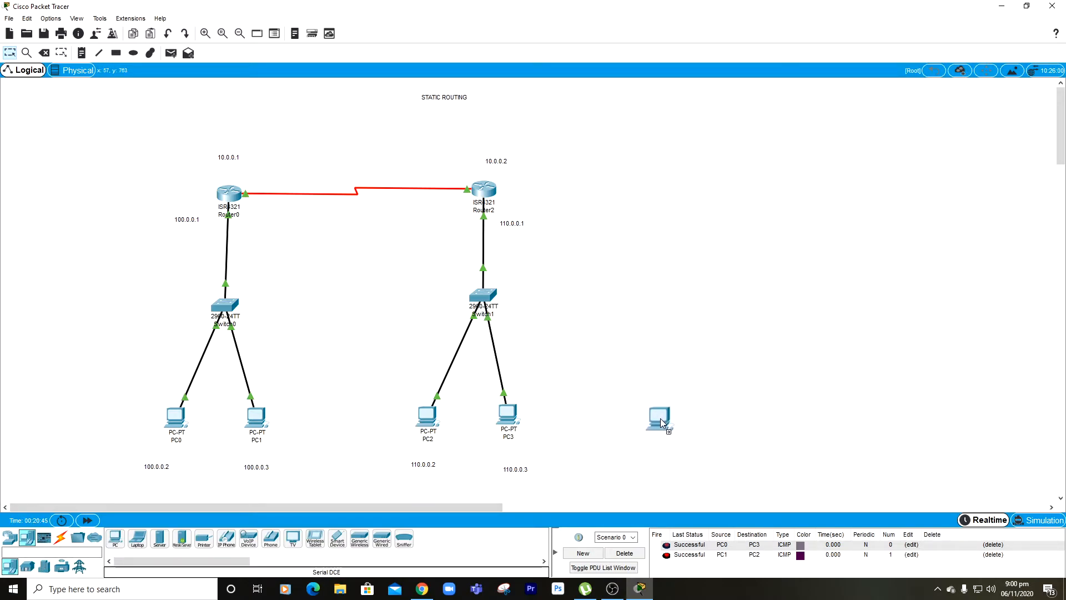
drag(125, 543, 759, 426)
click(9, 537)
click(28, 568)
drag(115, 538, 719, 289)
drag(115, 537, 720, 183)
Step: Cable PC4, PC5 and Router3 to Switch2 using automatically chosen connections
click(60, 537)
click(659, 416)
click(719, 291)
click(115, 538)
click(715, 292)
click(760, 418)
click(115, 538)
click(721, 184)
click(719, 289)
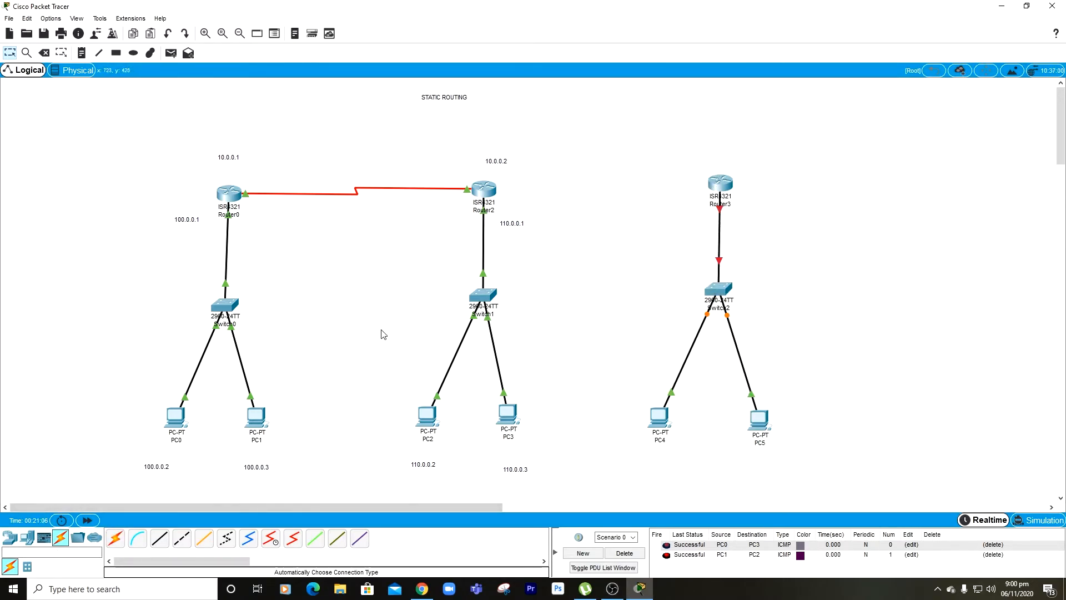
Step: Power Router3 off, install an NIM-2T serial module in its first free slot, power it back on, and close its window
click(721, 184)
drag(586, 128, 627, 127)
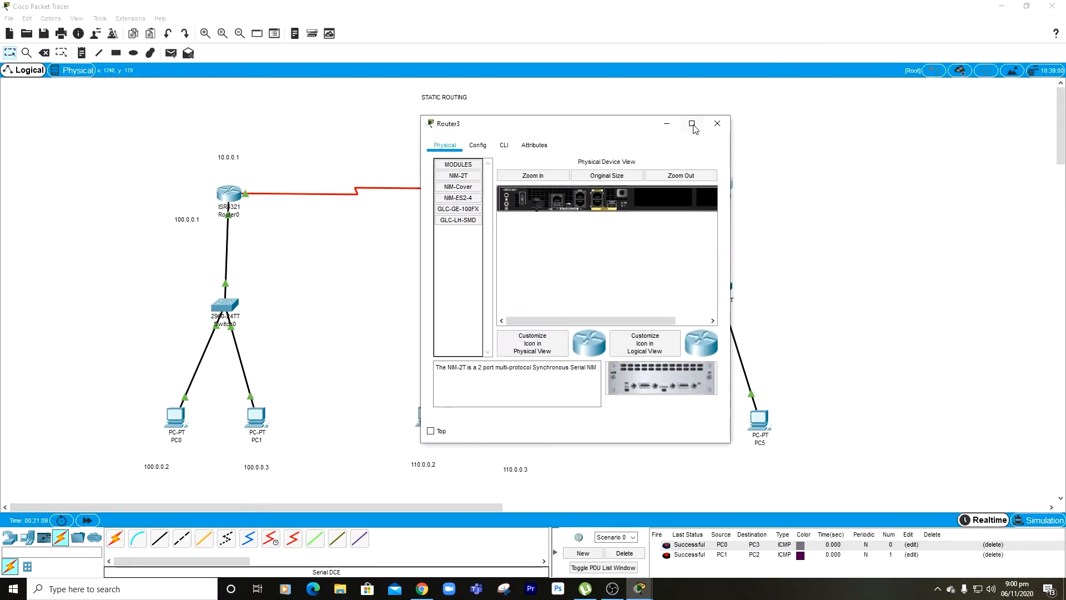
click(693, 125)
click(133, 56)
drag(944, 500, 400, 108)
click(123, 89)
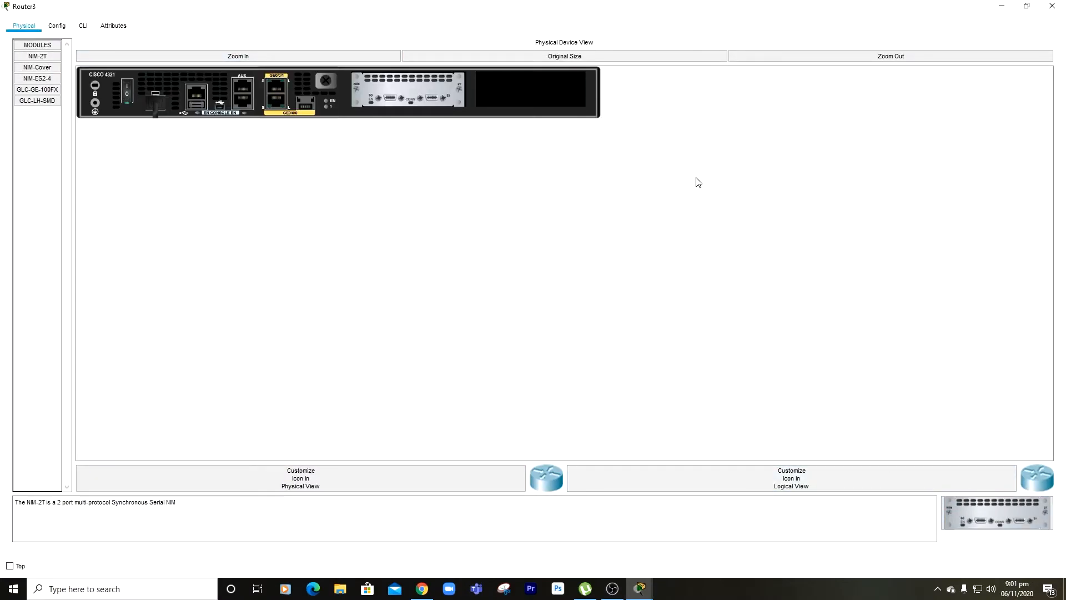
click(1052, 5)
Step: Connect Router2's Serial0/1/1 to Router3's Serial0/1/1 with a Serial DCE cable
click(488, 188)
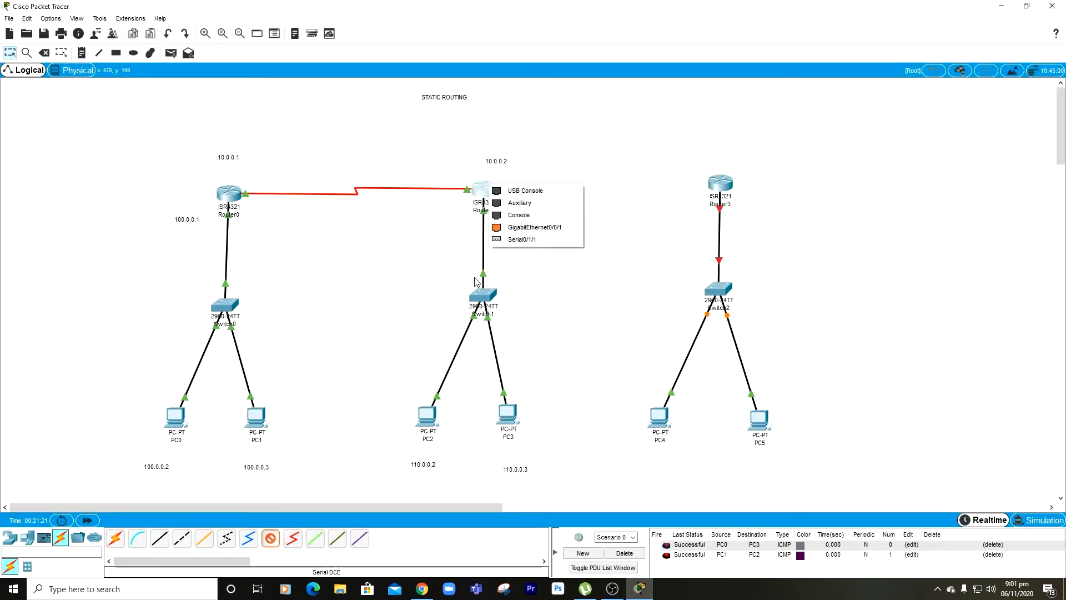
click(554, 241)
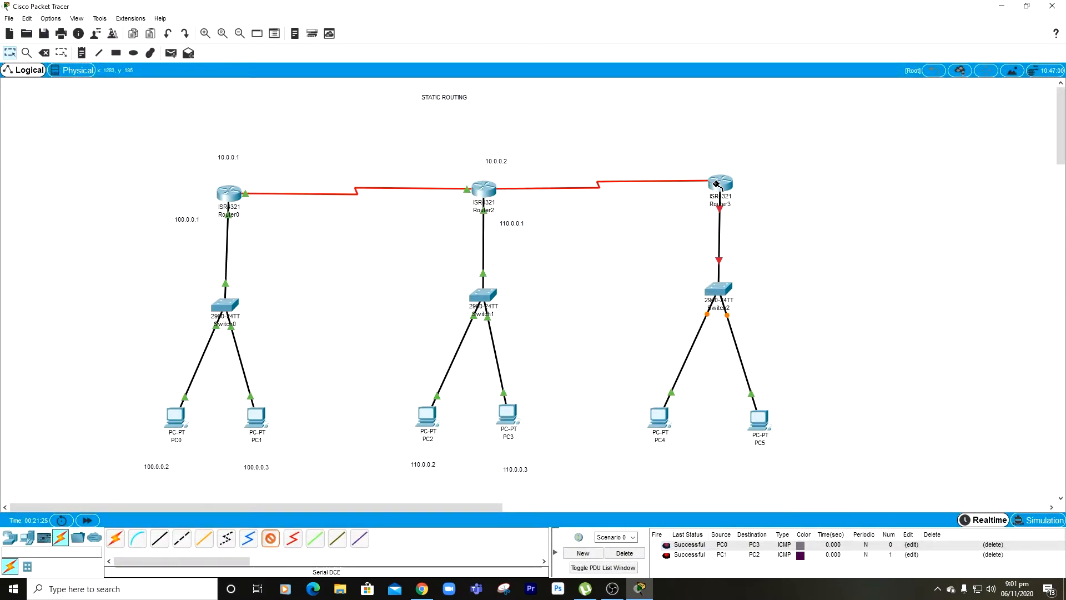
click(720, 183)
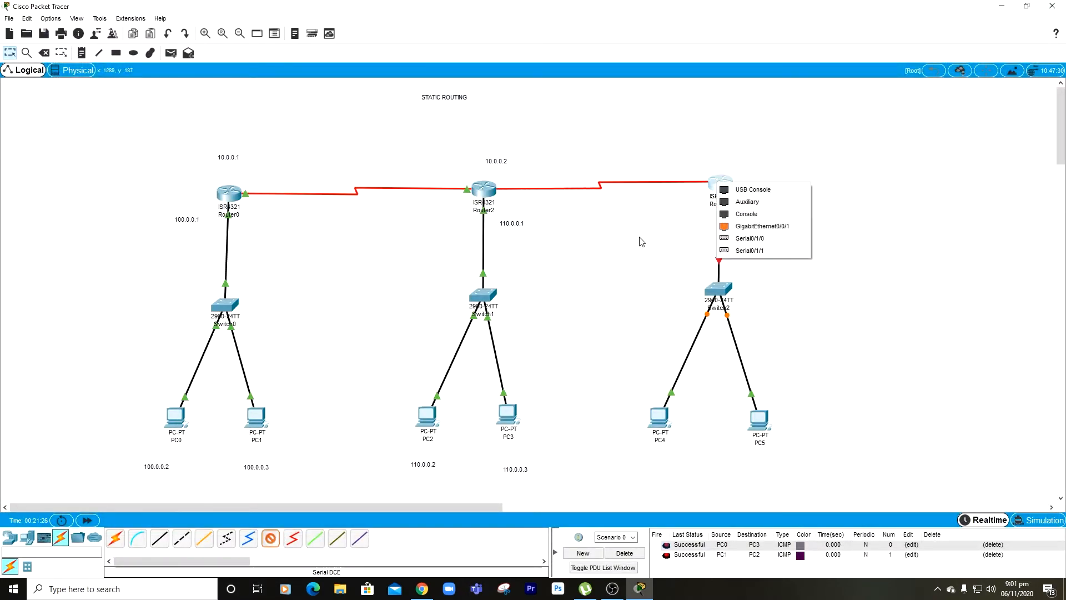
click(772, 251)
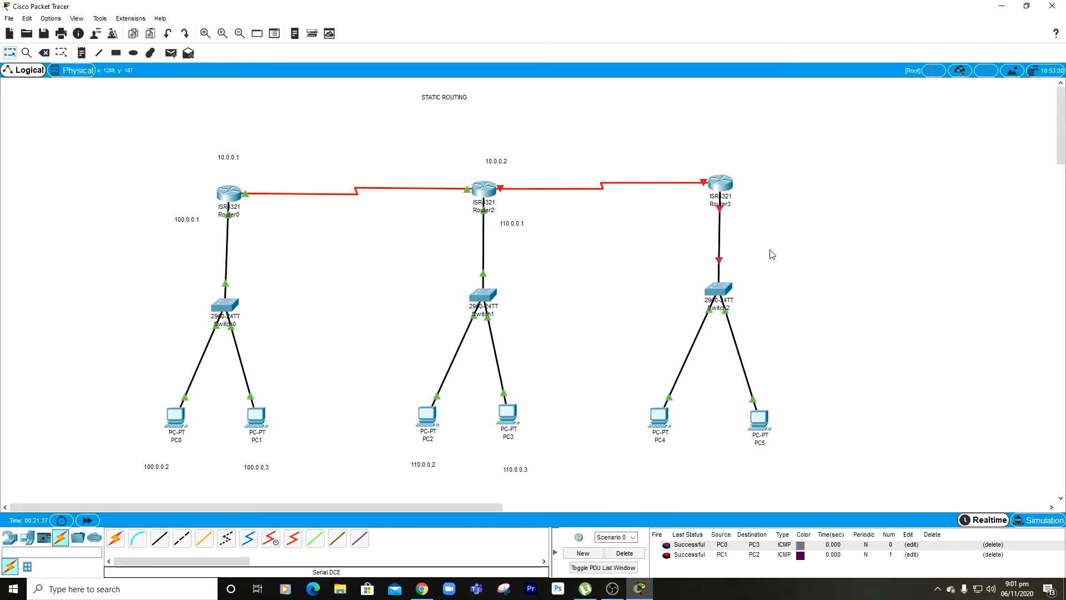
Step: Place address notes reading 120.0.0.2 below PC4 and 120.0.0.3 below PC5
click(81, 52)
click(640, 467)
text(1)
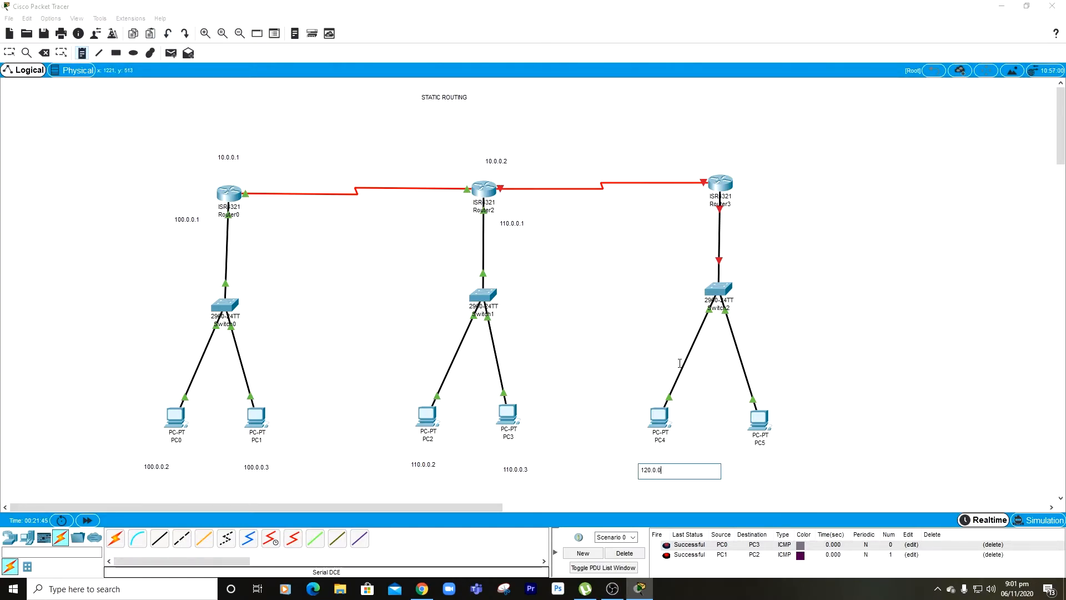
text(20.0.0.2)
key(Escape)
click(81, 53)
click(756, 467)
text(120.0.0.3)
key(Escape)
Step: Place a 120.0.0.1 note beside Router3's LAN link and move the 10.0.0.2 label above the link on Router2's left side
click(82, 53)
click(749, 210)
text(120.0.)
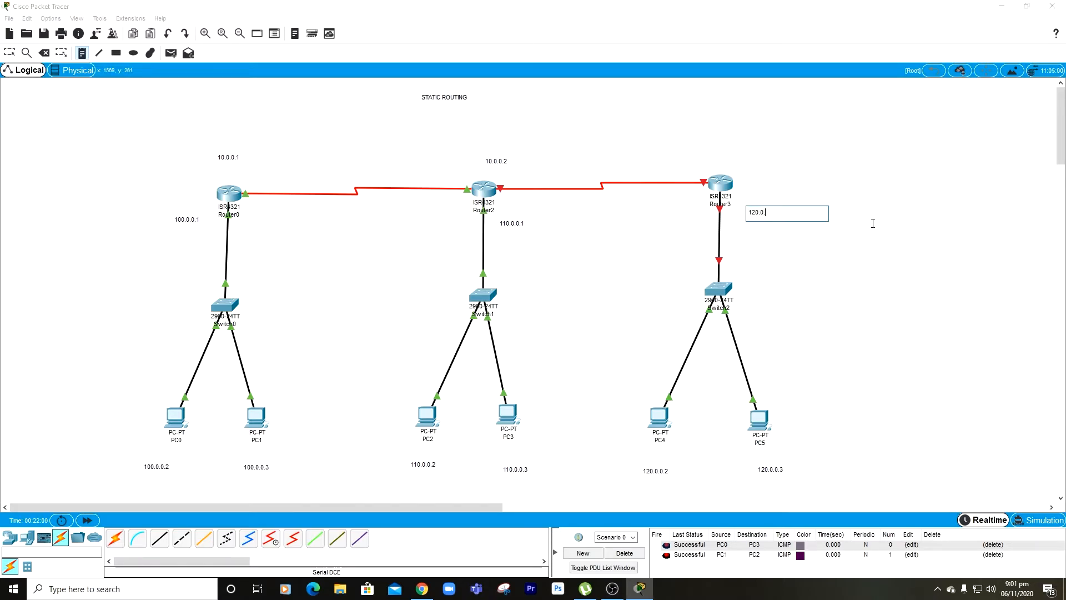
key(Escape)
drag(496, 161, 476, 206)
drag(483, 164, 526, 198)
Step: Place address notes reading 20.0.0.4 above Router3 and 20.0.0.3 above Router2's link to Router3
click(82, 54)
click(700, 156)
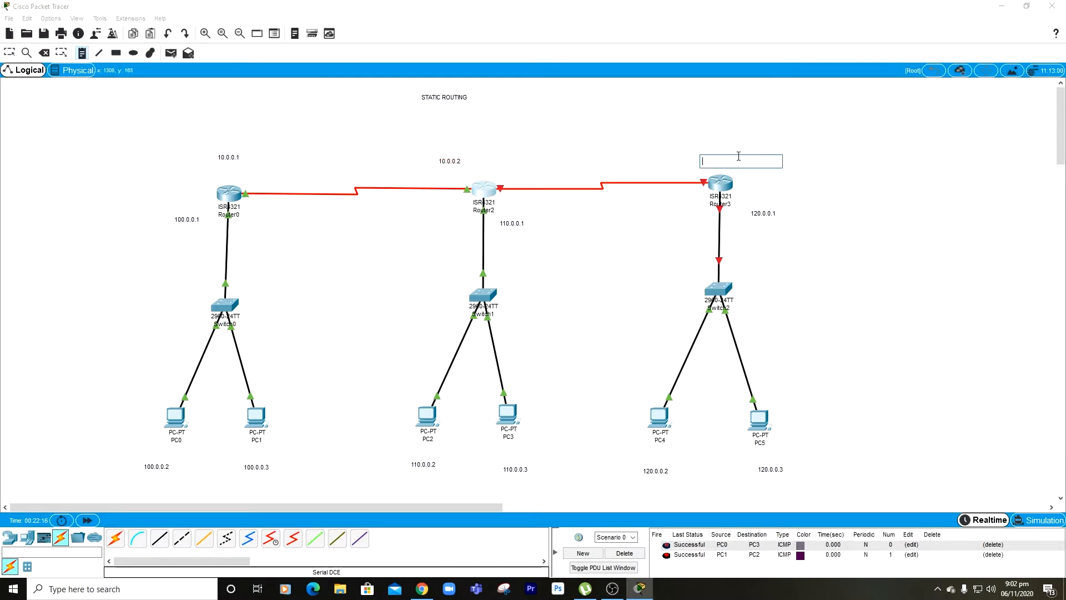
text(20.0.0.4)
click(604, 160)
click(82, 54)
click(497, 162)
text(20.0)
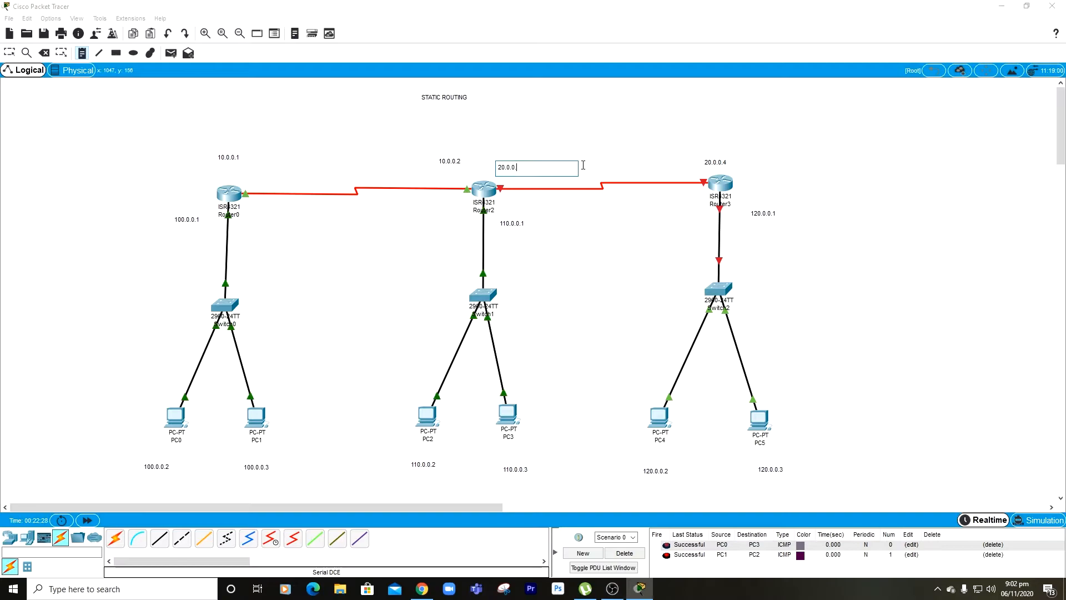
key(Escape)
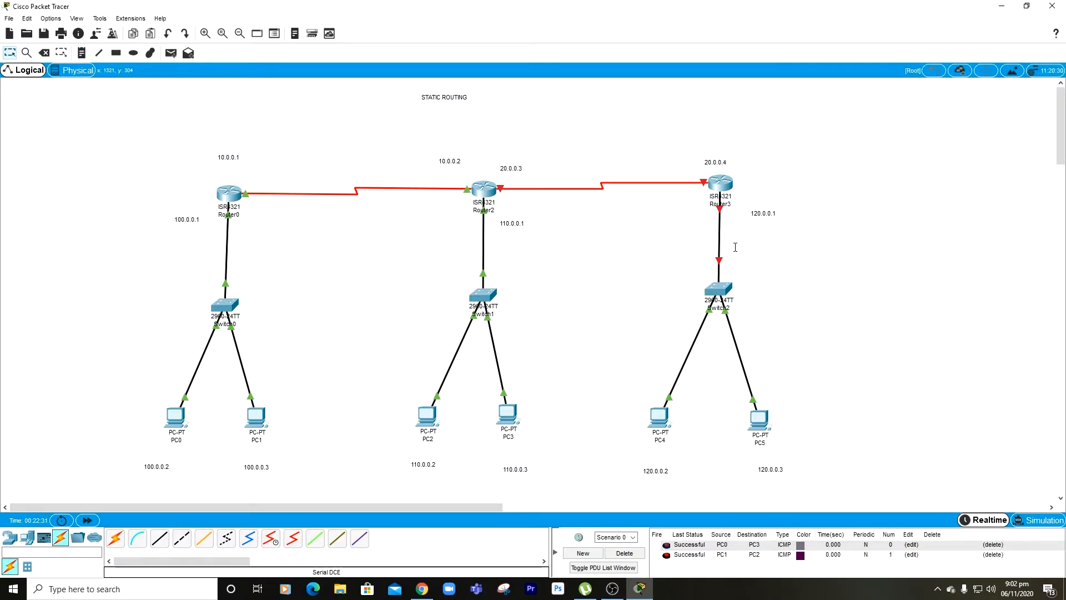
Step: Give PC4 the static IP address 120.0.0.2 with mask 255.0.0.0 and default gateway 120.0.0.1, and close its window
click(659, 417)
drag(623, 89, 488, 100)
click(253, 105)
click(284, 105)
click(236, 145)
click(547, 101)
click(640, 589)
click(694, 539)
click(348, 199)
text(120.0.0.2)
key(Tab)
key(Tab)
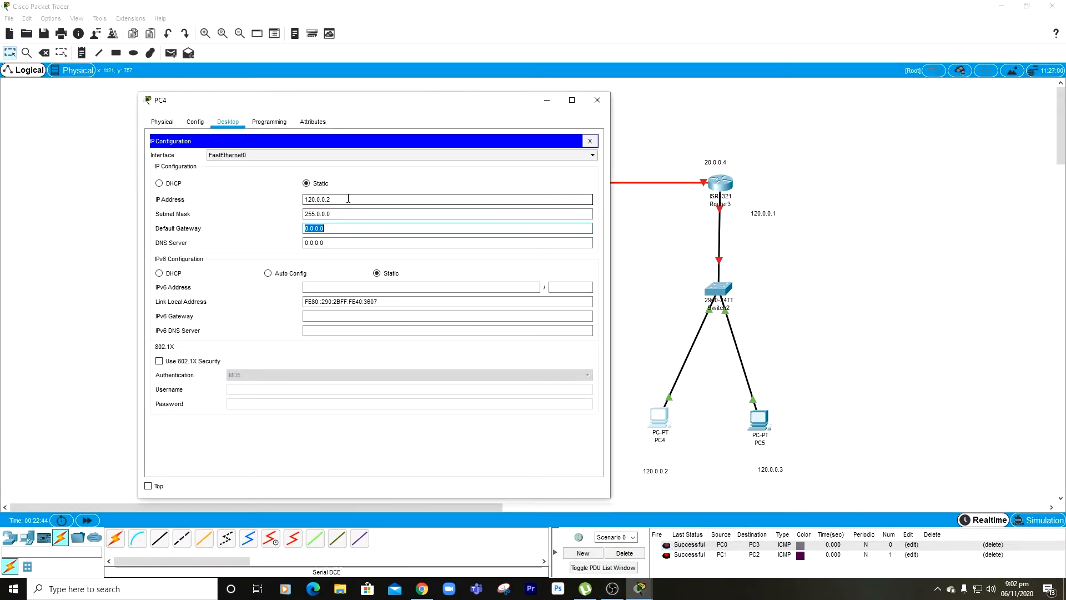
text(120.0.0.1)
click(598, 100)
Step: Give PC5 the static IP address 120.0.0.3 with mask 255.0.0.0 and default gateway 120.0.0.1, and close its window
click(759, 419)
click(387, 107)
drag(543, 96, 362, 106)
click(387, 194)
text(120.0.0.3)
key(Tab)
key(Tab)
text(120.0.0.1)
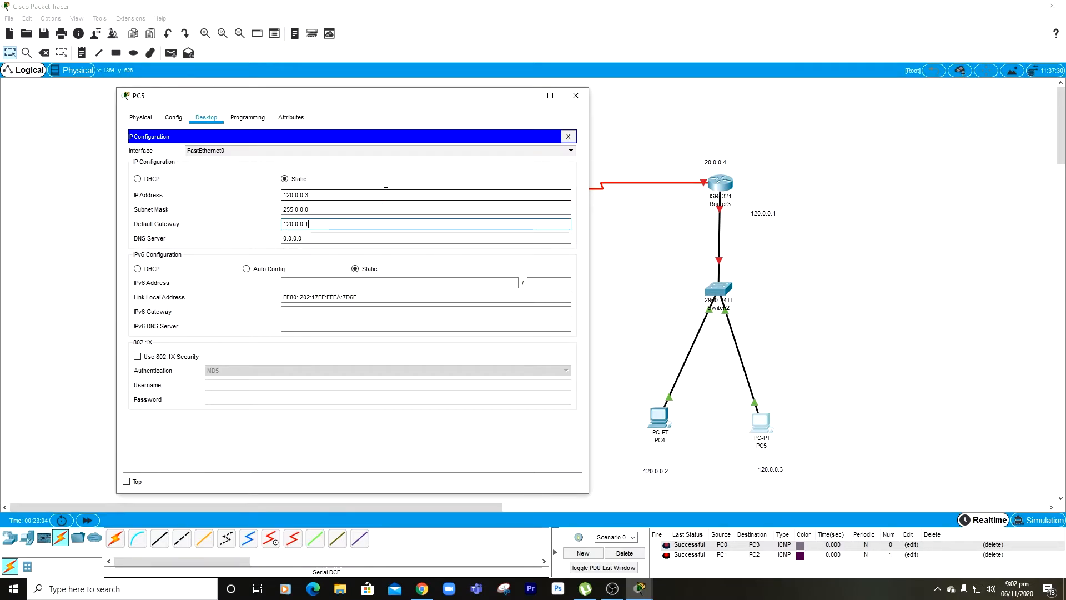
click(576, 96)
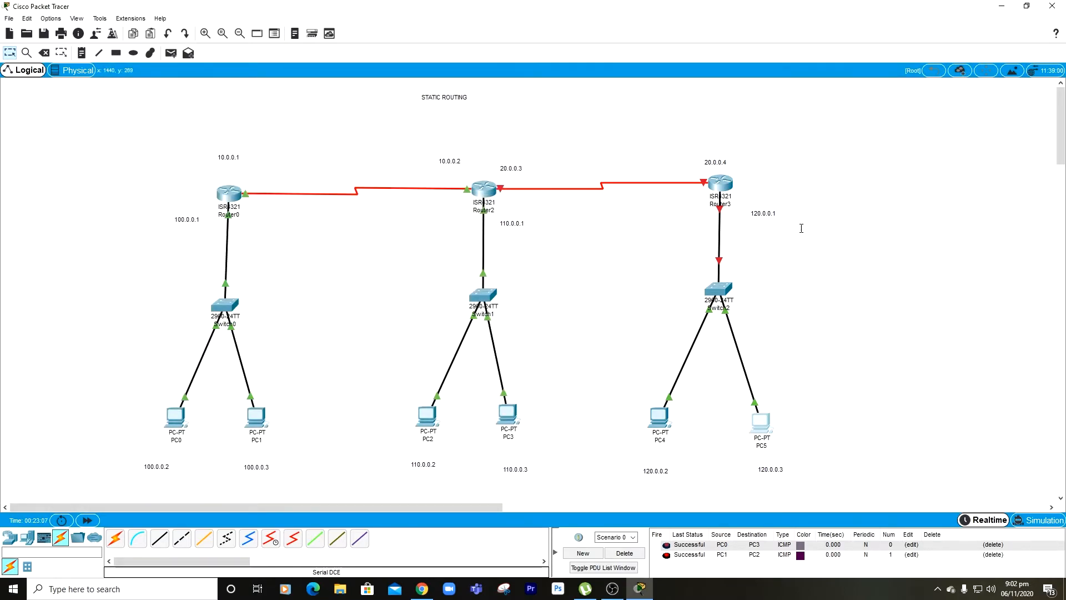
Step: Open Router3's command line, decline the initial configuration dialog, and enter global configuration mode
click(721, 182)
click(464, 146)
drag(494, 127, 489, 109)
text(no)
key(Return)
key(Return)
text(en)
key(Return)
text(con)
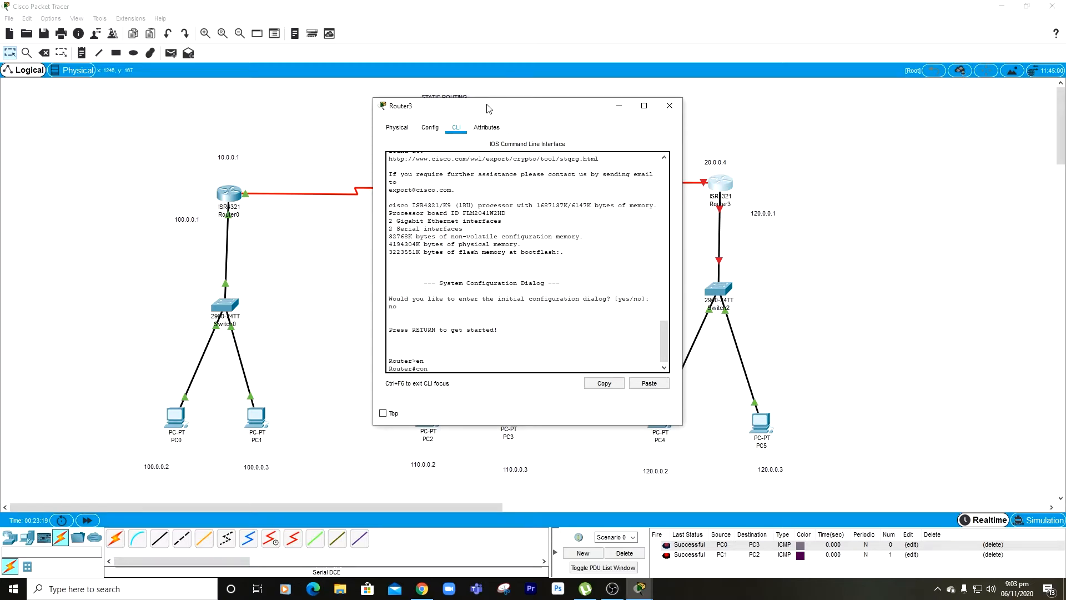
text(figure t)
key(Return)
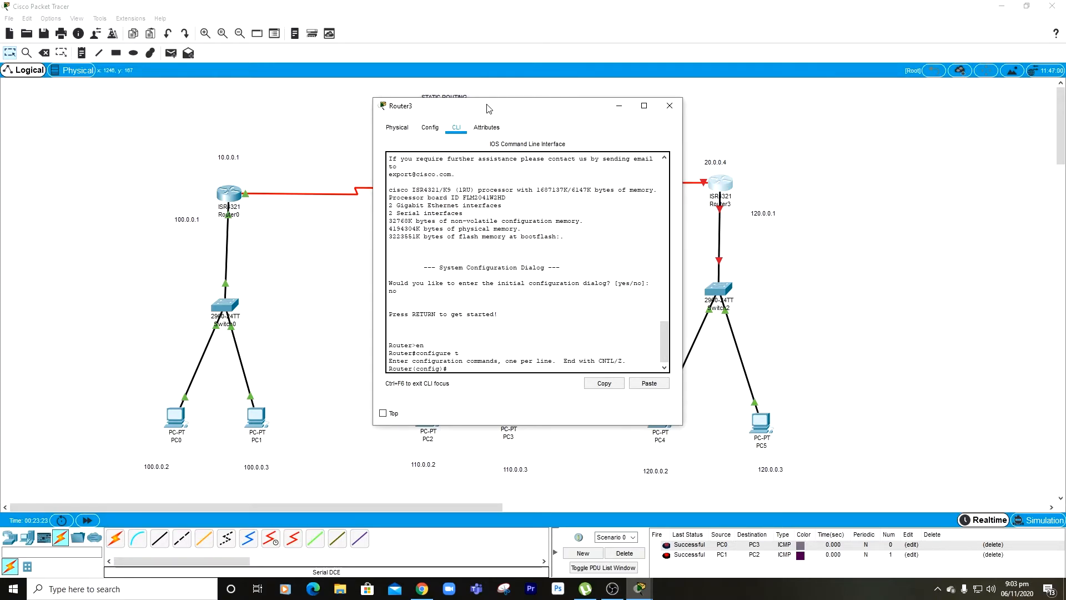
Step: Assign 20.0.0.4 255.0.0.0 to Router3's se0/1/1 interface, enable it with no shutdown, and exit interface configuration
text(interface)
click(769, 186)
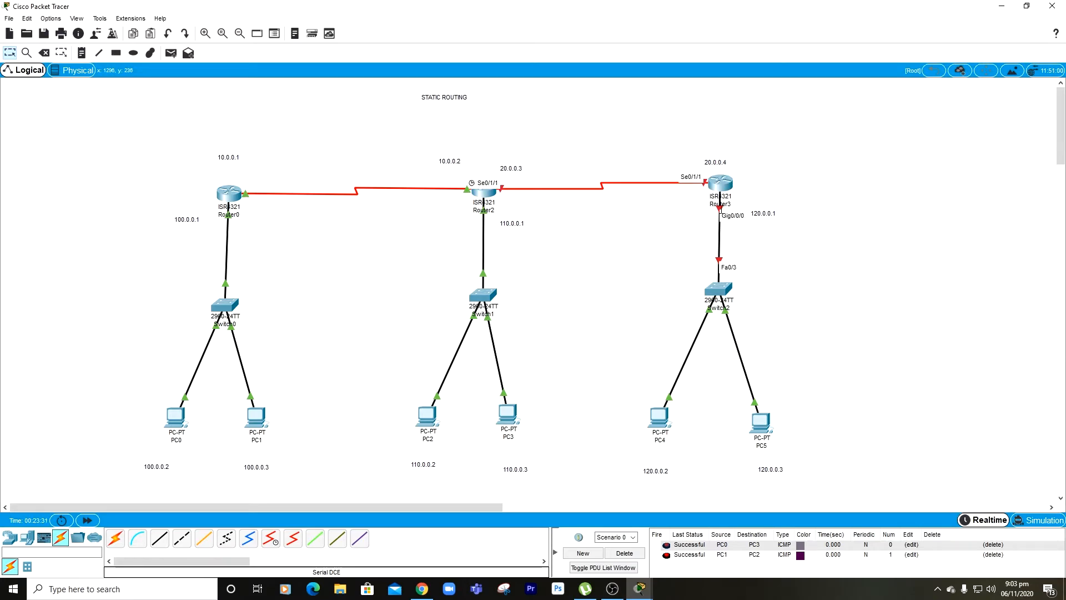
mouse_move(639, 589)
click(706, 541)
text(se0/1/1)
key(Return)
text(ip address)
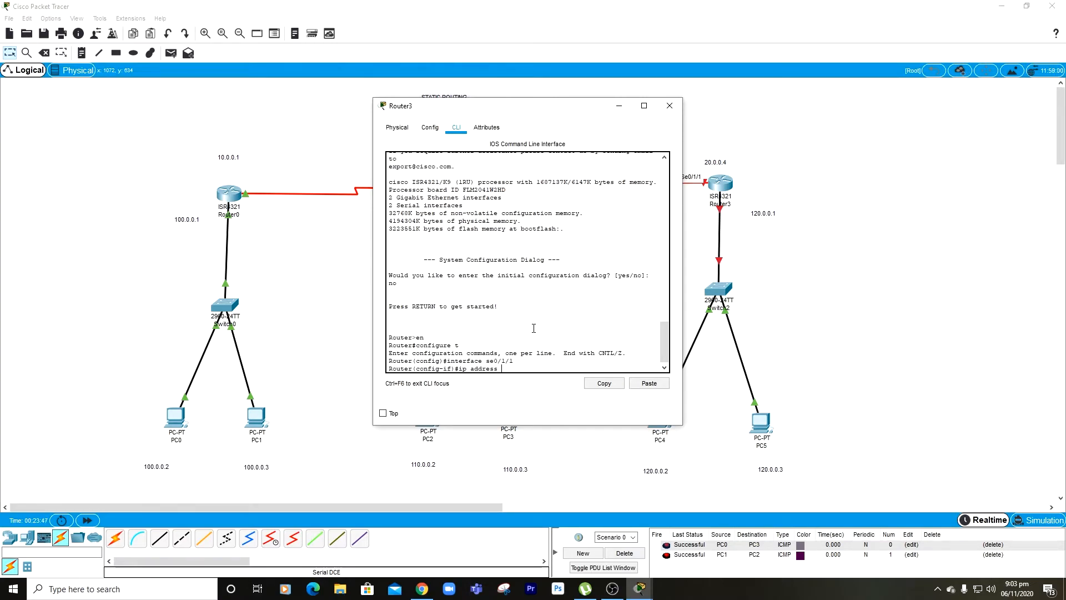
text( 20.0.0.4 255.0.0.0)
key(Return)
text(no shutdown)
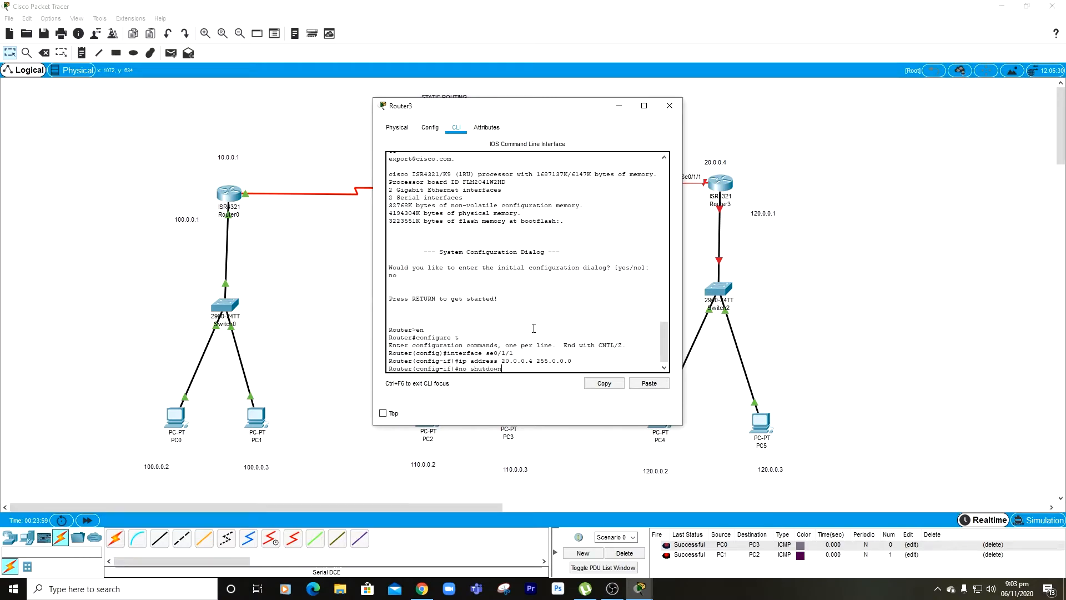
key(Return)
text(exit)
key(Return)
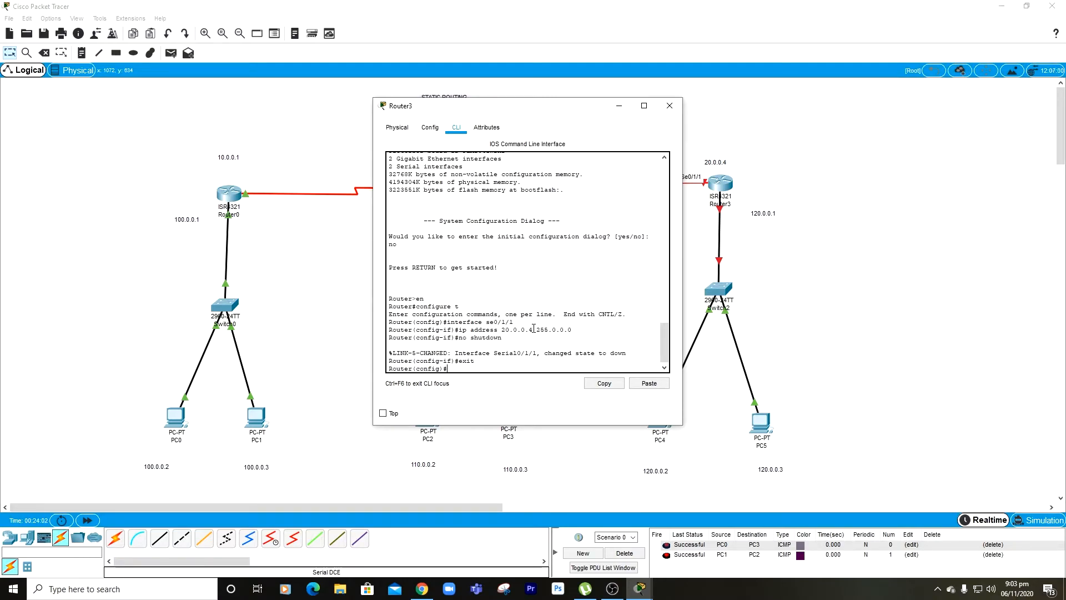
Step: Assign 120.0.0.1 255.0.0.0 to Router3's gig0/0/0 interface, enable it with no shutdown, exit interface configuration, and close the router window
click(864, 195)
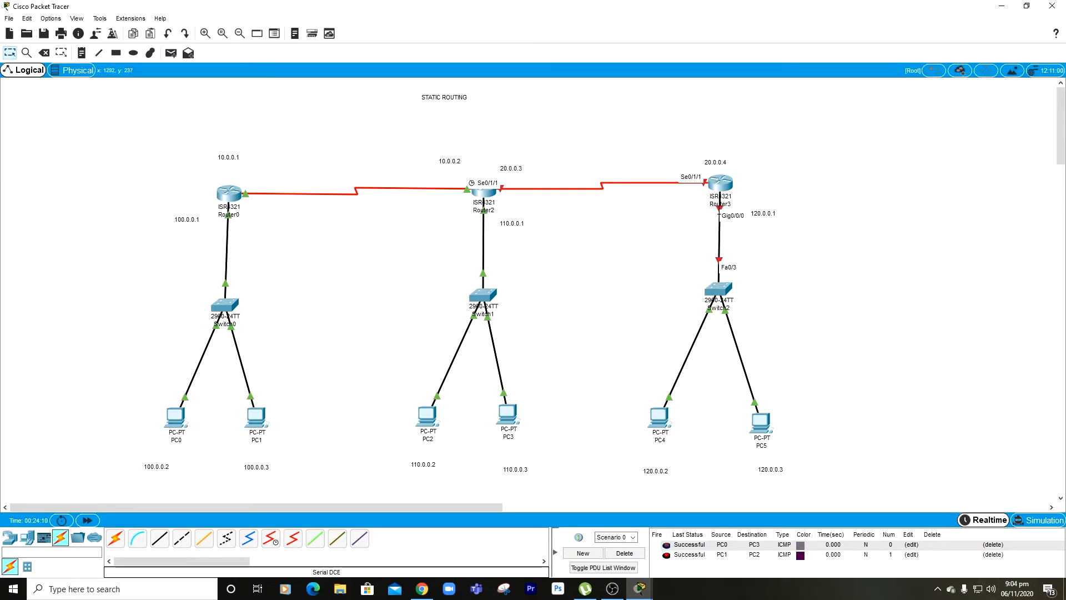
click(640, 589)
click(675, 519)
text(interface gig0/0/)
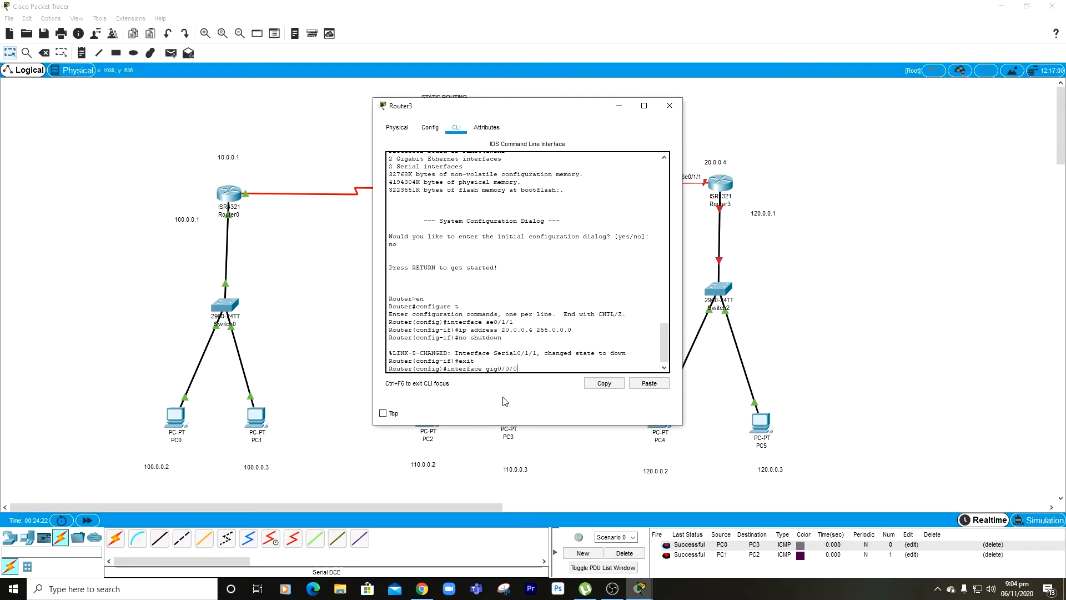
text(0)
key(Return)
text(ip address 120.0.0.1)
key(Return)
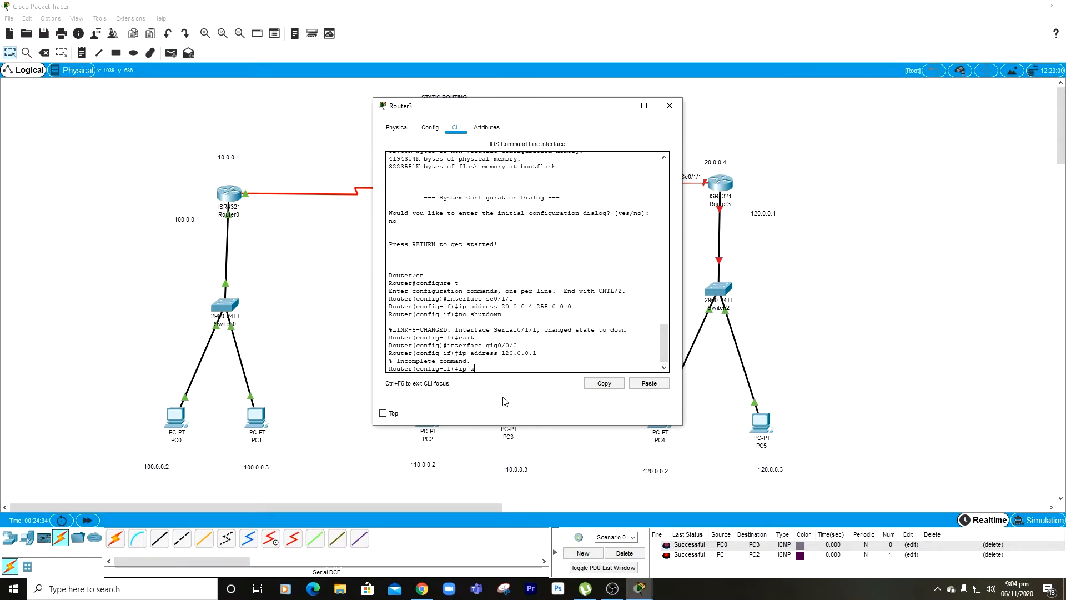
text(ip address 120.0.0.1 255.0.0.0)
key(Return)
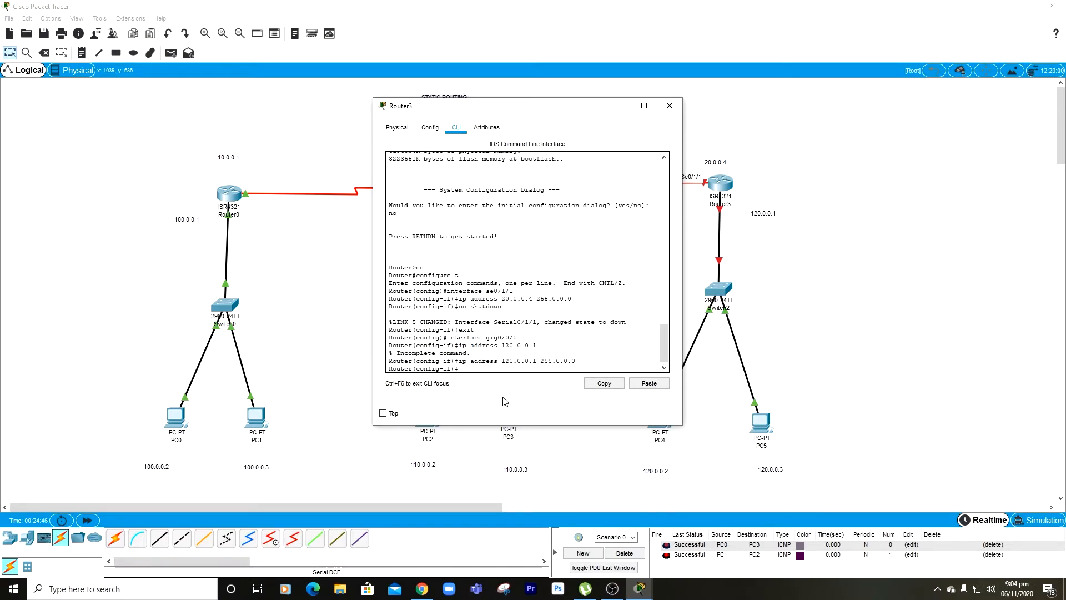
text(no shutdown)
key(Return)
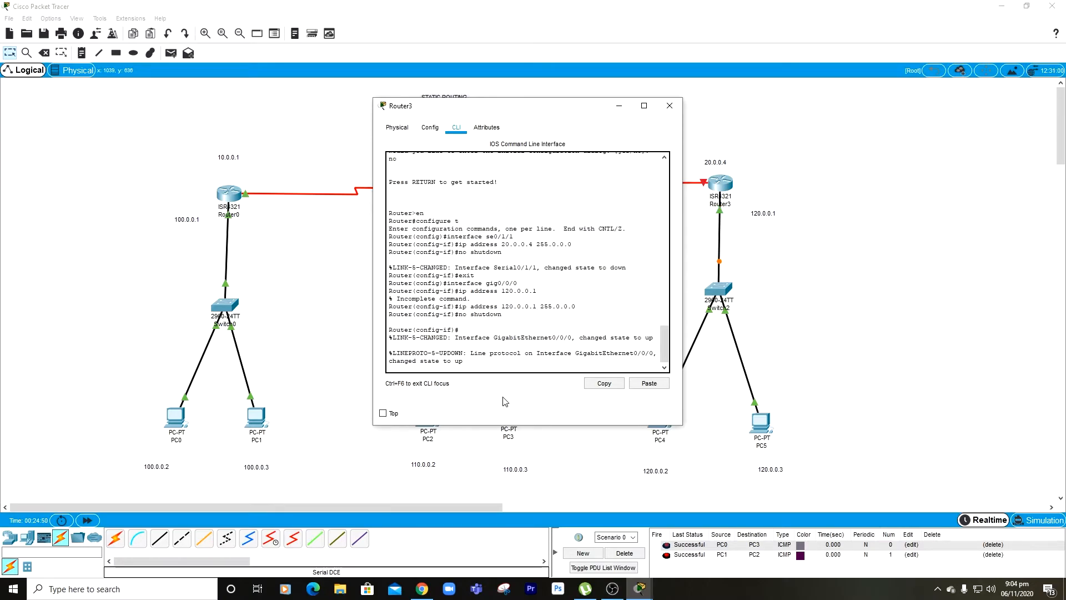
text(exit)
key(Return)
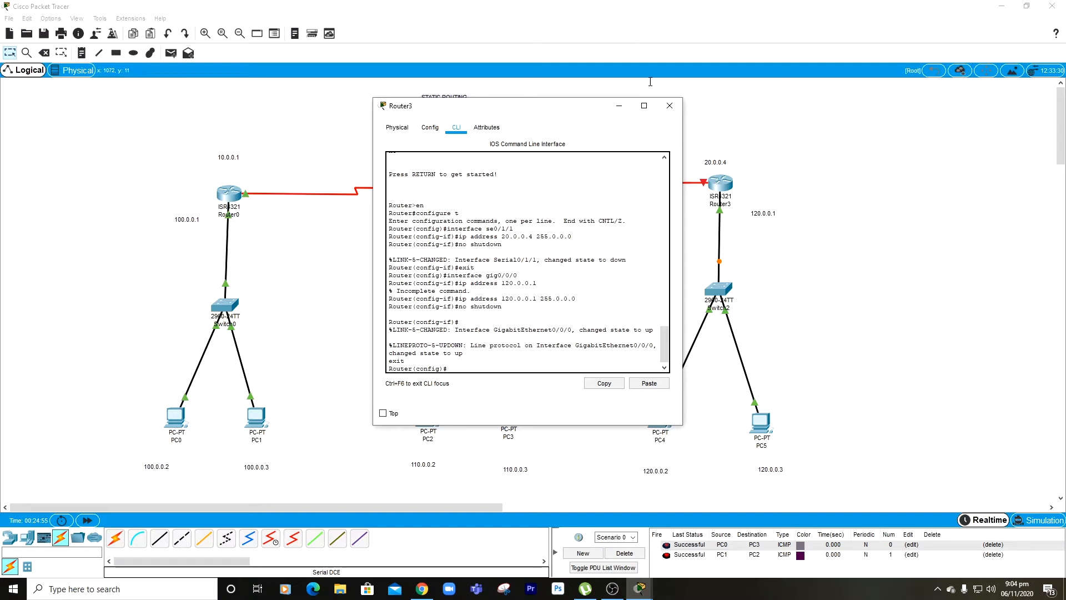
click(676, 107)
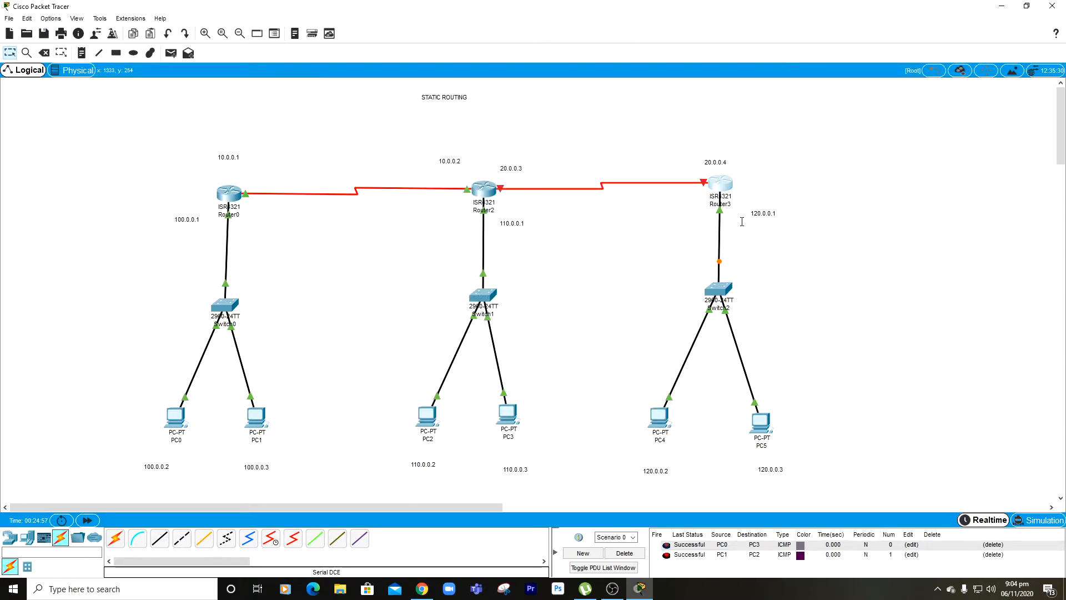
Step: Open Router2's command line beside the topology and check which serial port links it to Router3
mouse_move(494, 187)
mouse_down()
mouse_move(509, 196)
mouse_move(462, 168)
mouse_move(496, 186)
mouse_up()
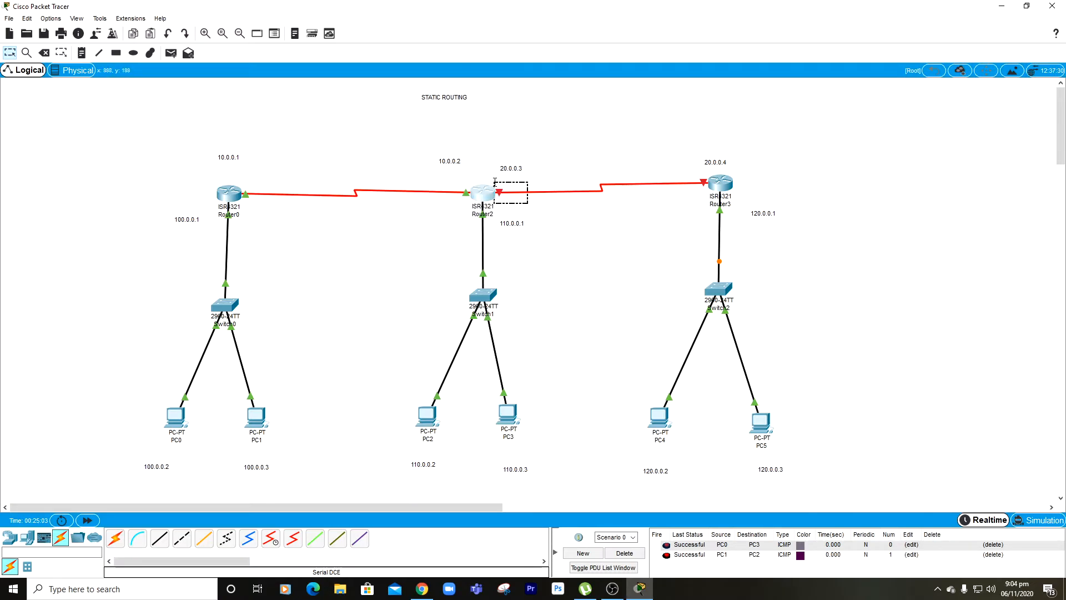
mouse_move(451, 181)
mouse_down()
mouse_move(472, 204)
mouse_move(507, 198)
mouse_move(532, 210)
mouse_up()
click(482, 192)
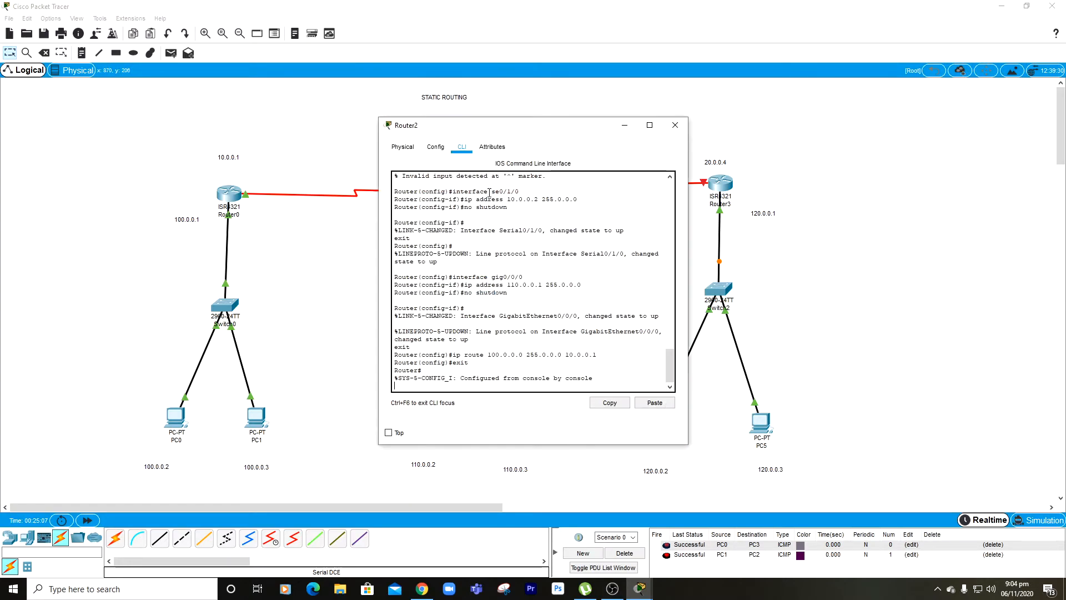
drag(576, 134, 246, 144)
click(502, 194)
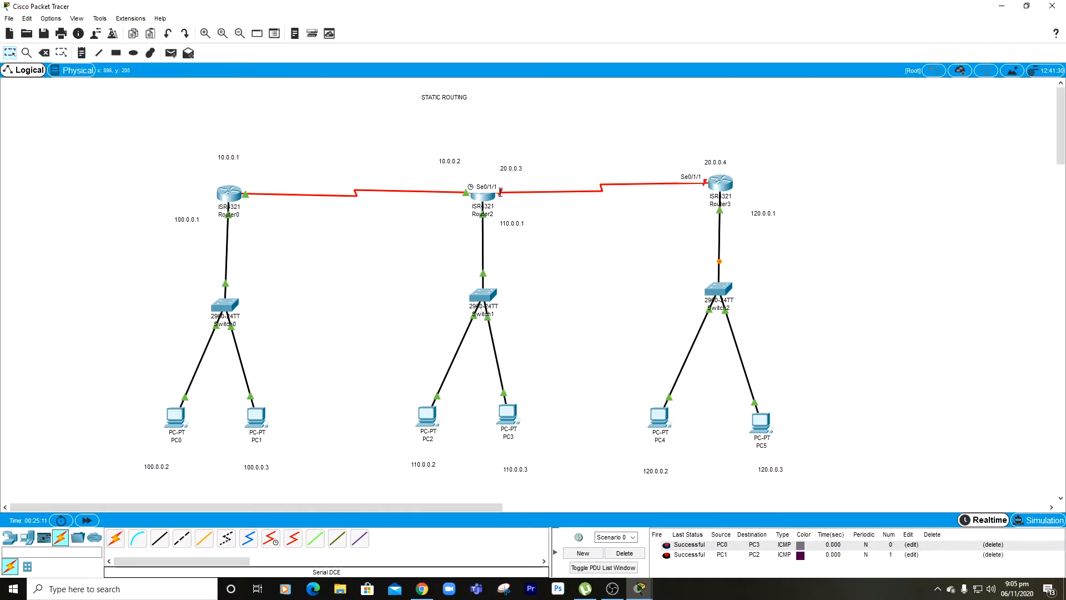
click(639, 590)
click(616, 537)
click(638, 593)
click(690, 548)
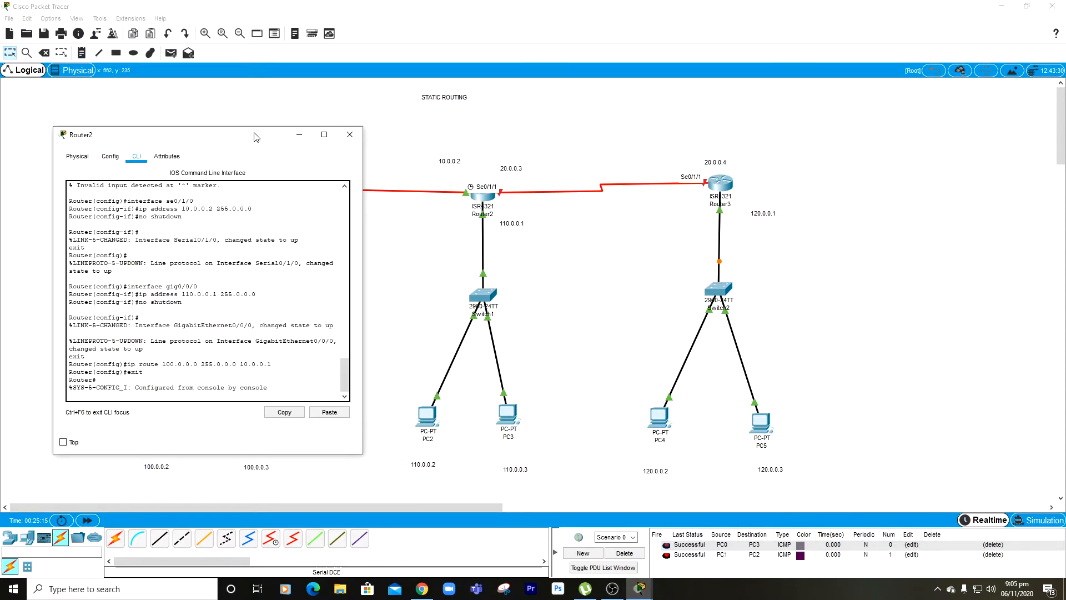
drag(254, 133, 295, 121)
click(480, 223)
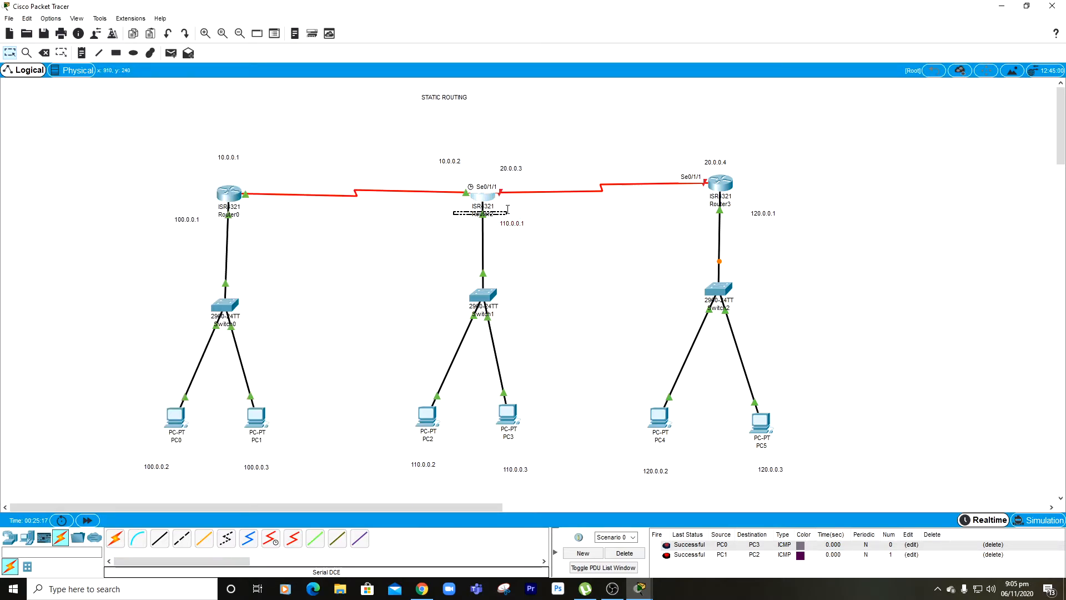
click(639, 590)
click(690, 549)
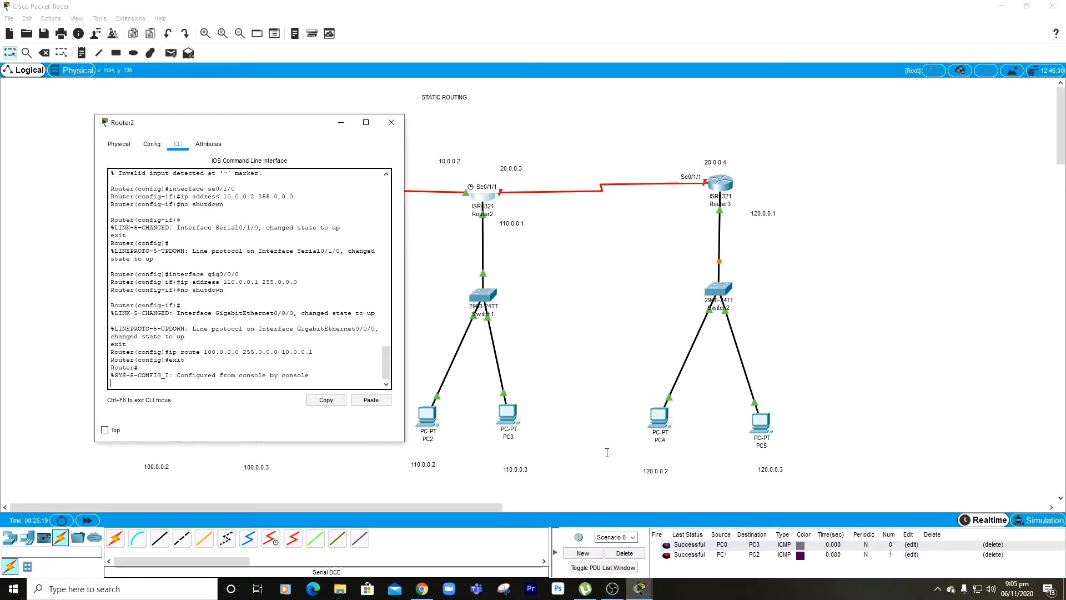
drag(194, 131, 204, 127)
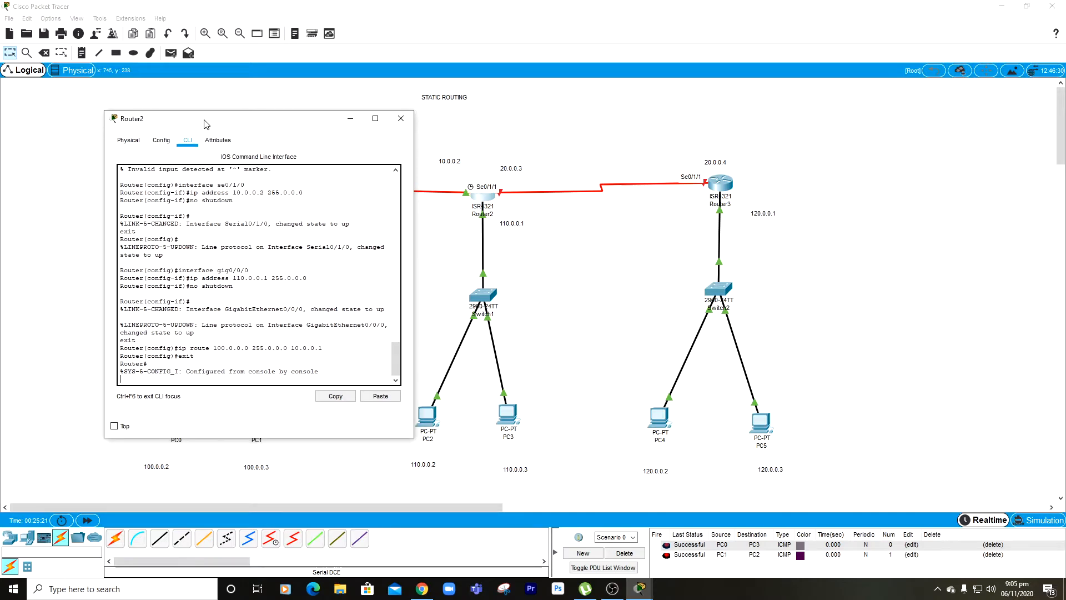
Step: In Router2's global configuration mode, assign 20.0.0.3 255.0.0.0 to interface se0/1/1, enable it with no shutdown, and exit interface configuration
key(Return)
text(configure)
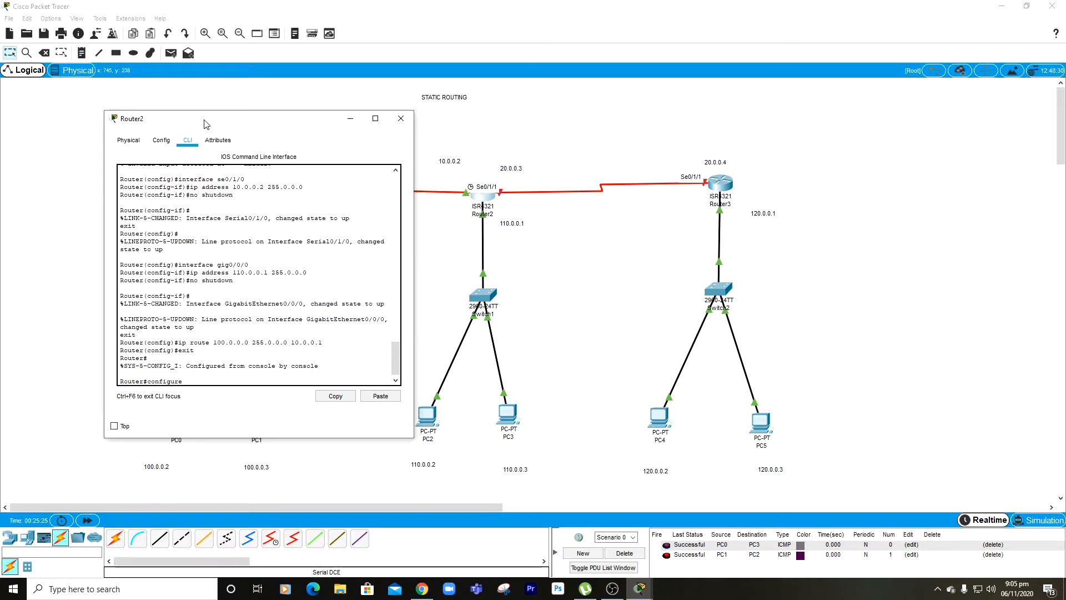
text( t)
key(Return)
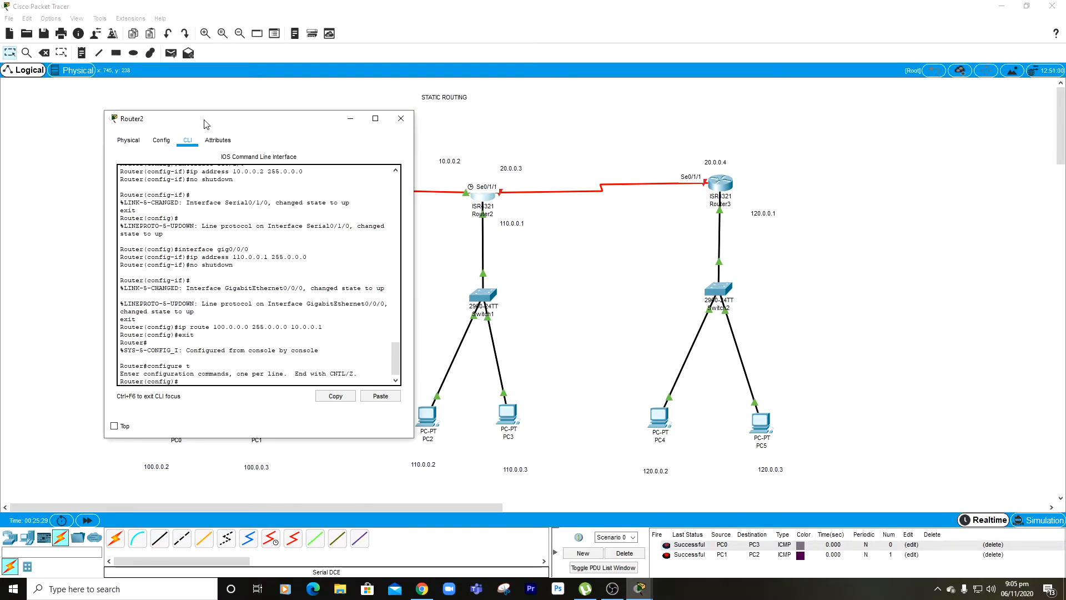
text(interface)
text(se0/1/1)
key(Return)
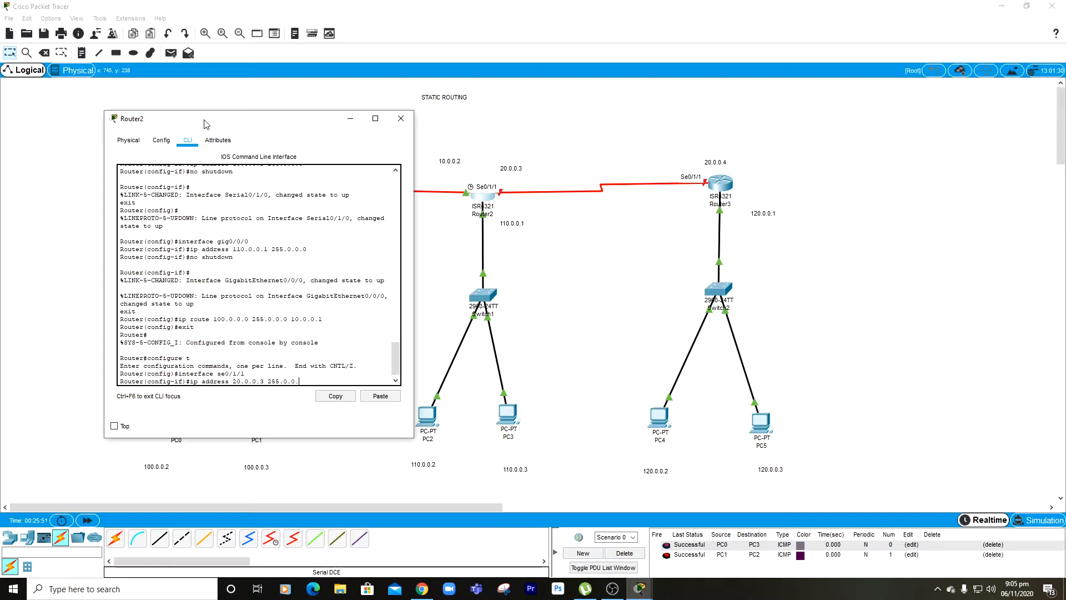
text(0.0)
key(Return)
text(no shutdo)
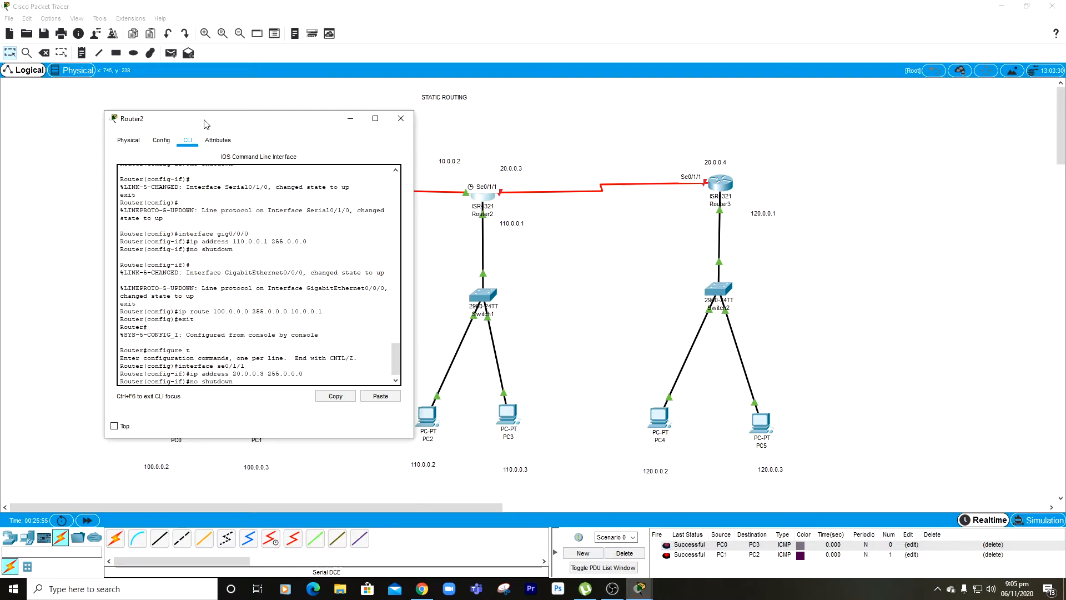
text(wn)
key(Return)
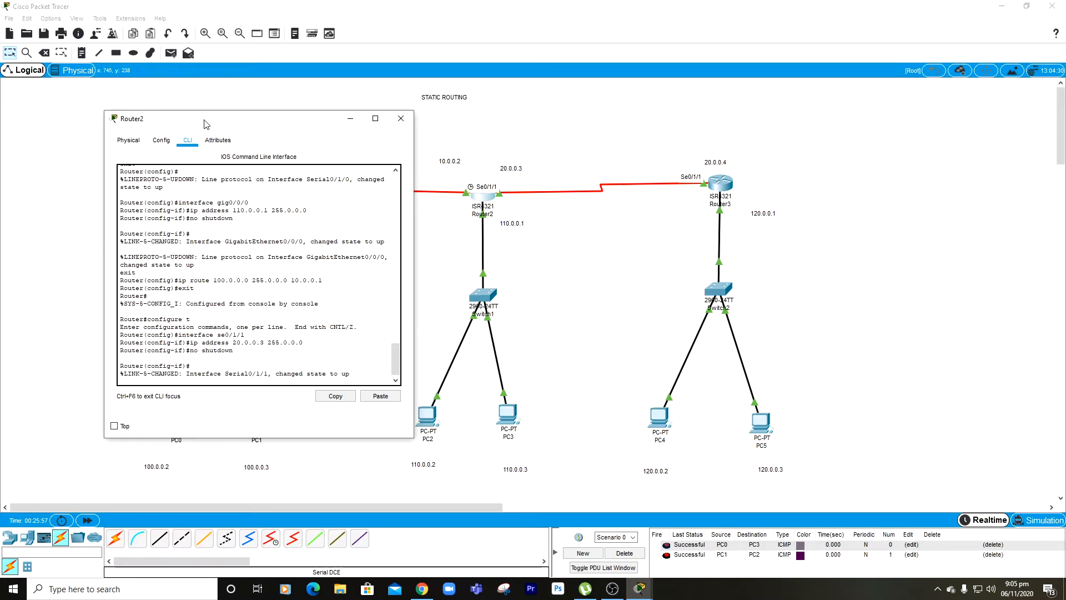
text(exit)
key(Return)
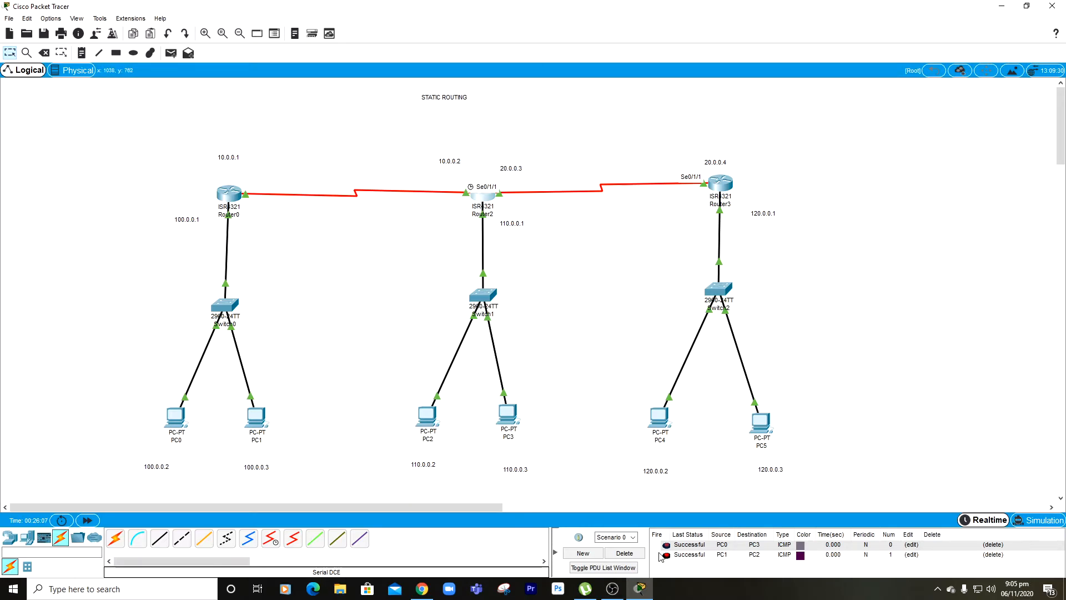
drag(566, 476, 426, 365)
drag(331, 470, 123, 345)
drag(855, 478, 618, 378)
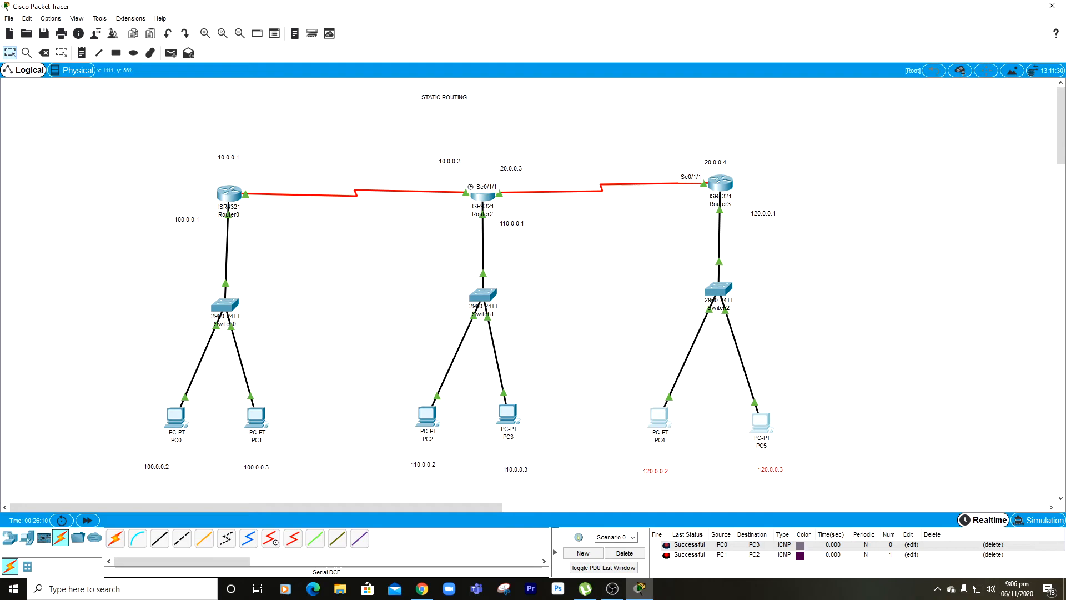
drag(680, 145, 788, 232)
drag(119, 136, 594, 474)
drag(140, 126, 558, 466)
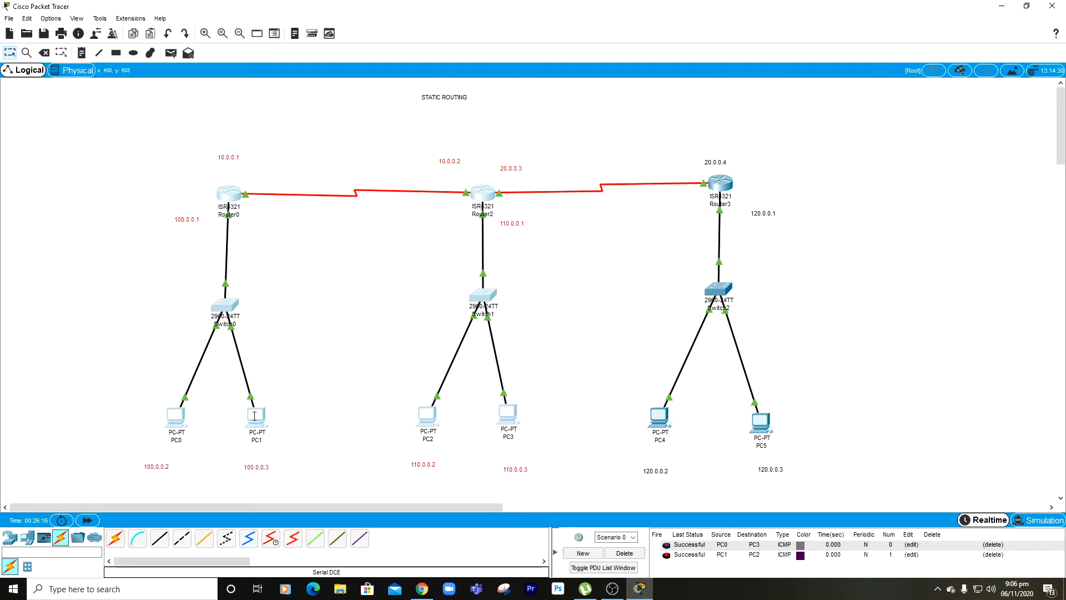
click(321, 370)
drag(304, 463, 137, 373)
click(545, 479)
drag(543, 479, 393, 400)
drag(632, 154, 836, 479)
click(971, 230)
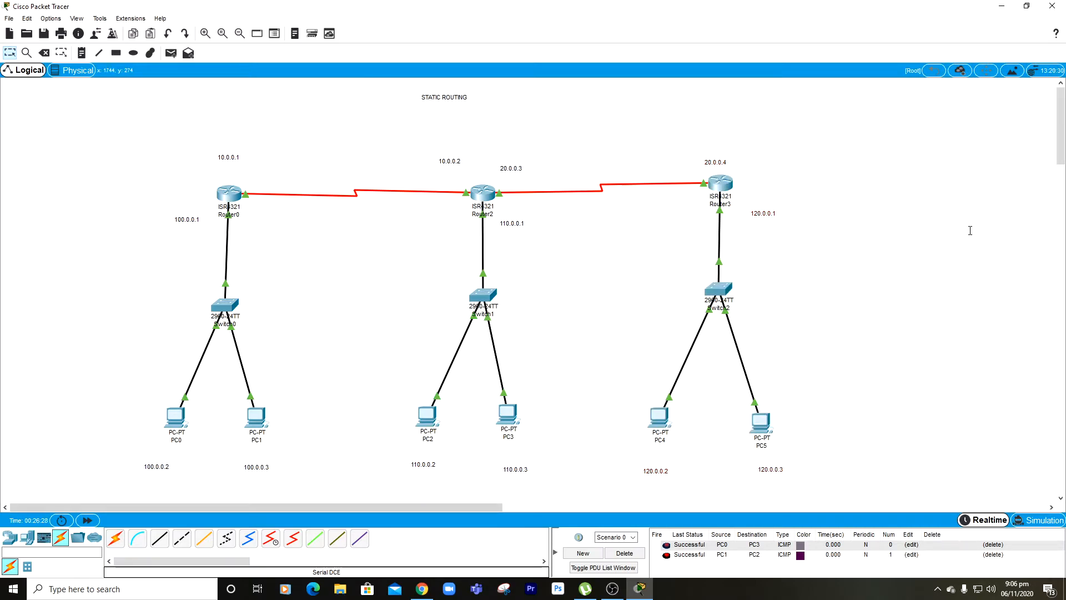
Step: Open Router3's command line beside the topology and begin an ip route command in global configuration mode
click(720, 182)
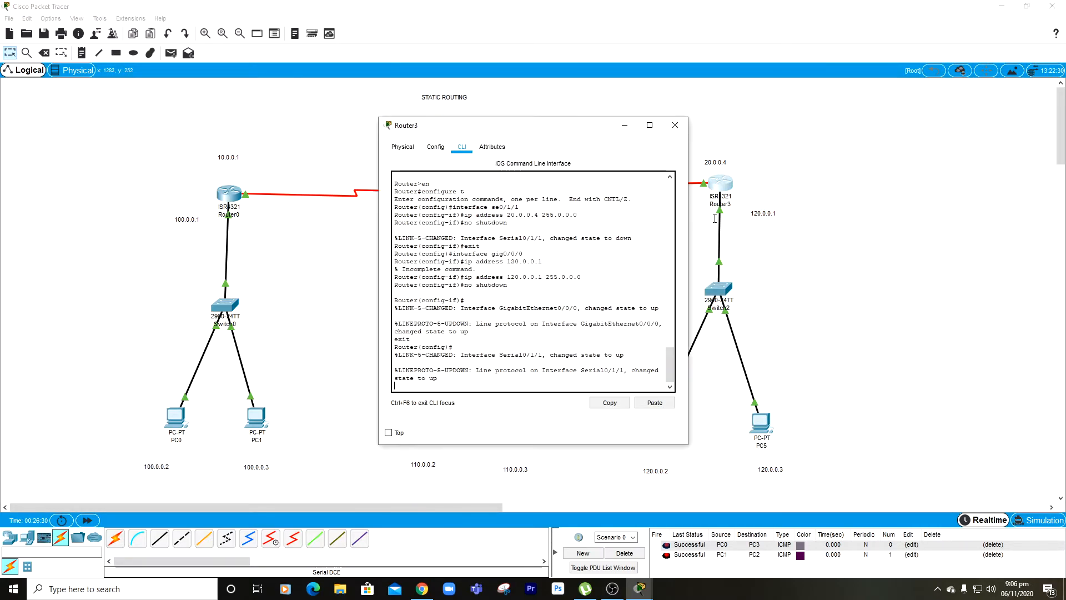
drag(556, 124, 901, 115)
key(Return)
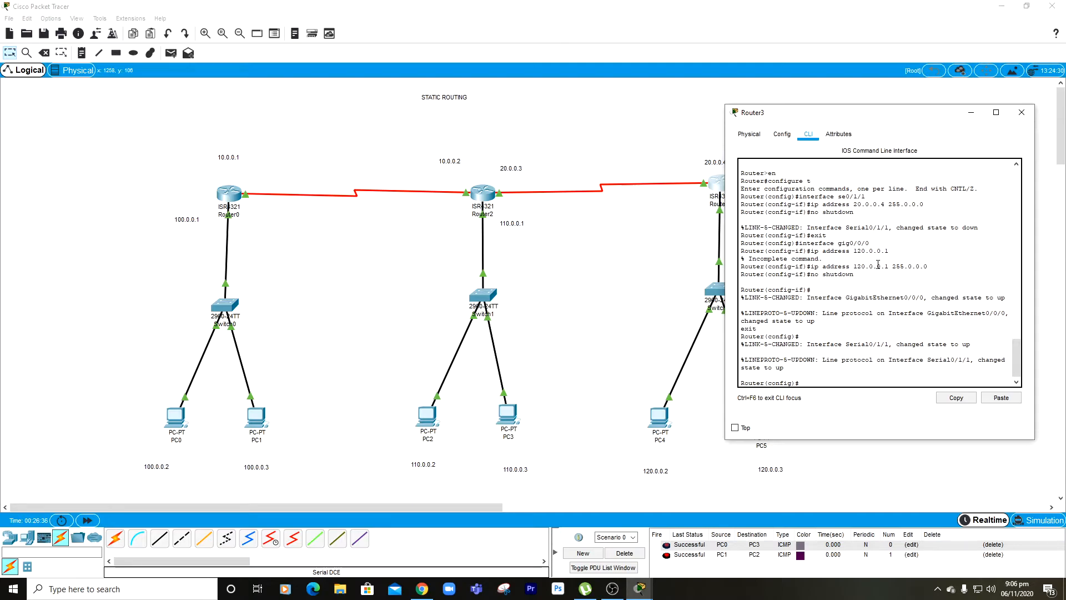
text(ip route)
drag(858, 114, 899, 115)
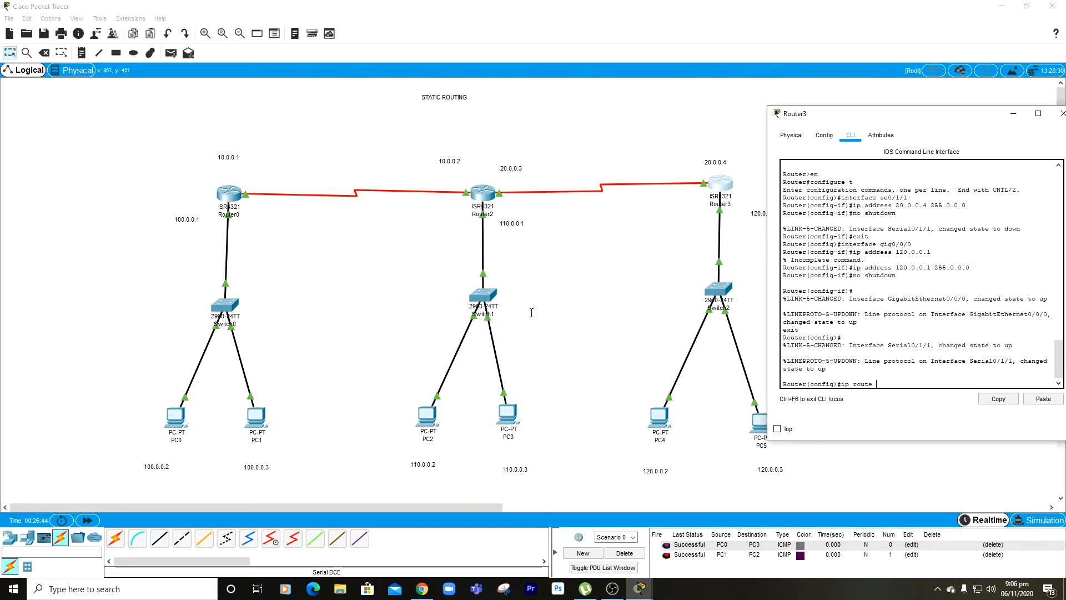
Step: Examine the networks behind Router0 and Router2 on the topology as route destinations, and return to Router3's command line
drag(561, 351, 408, 134)
drag(340, 454, 160, 172)
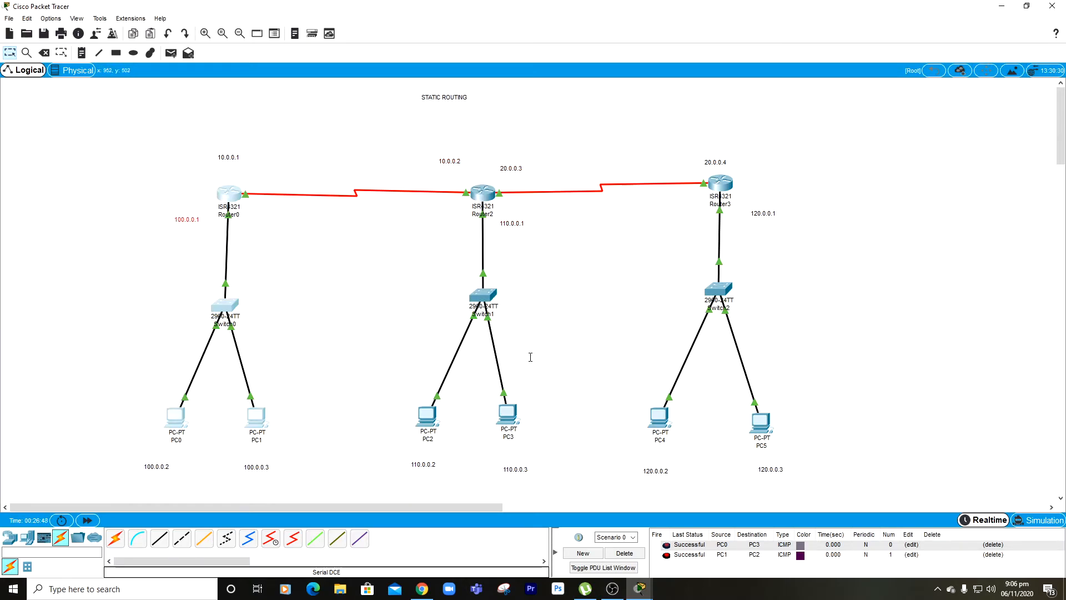
drag(563, 385, 395, 140)
drag(518, 206, 492, 178)
drag(550, 271, 459, 216)
click(639, 588)
click(719, 555)
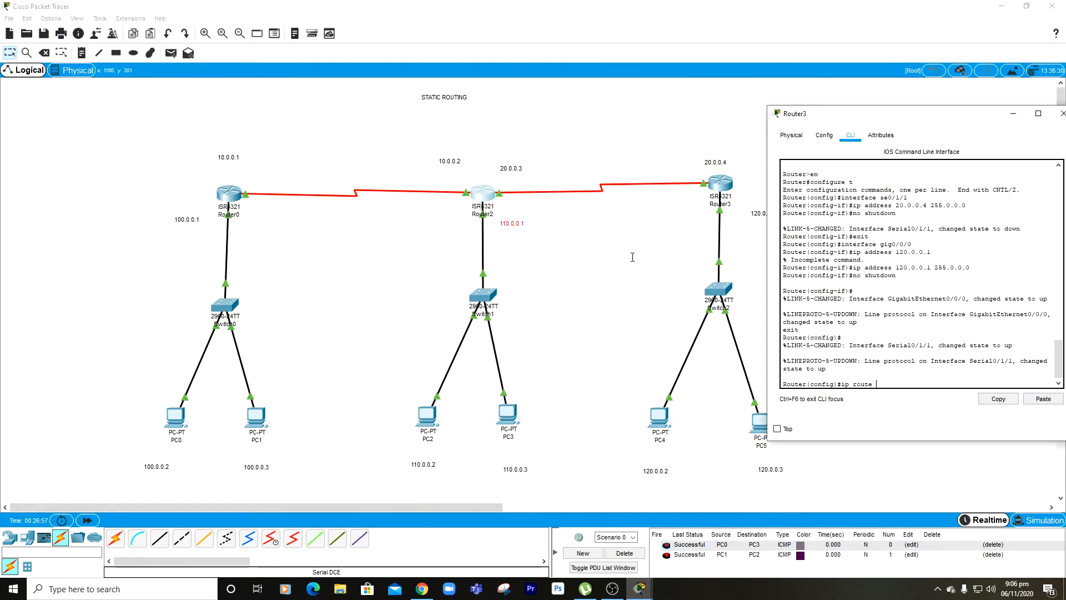
Step: Add the static route to 110.0.0.0 with mask 255.0.0.0 and next hop 20.0.0.3 on Router3, and exit global configuration
drag(920, 114, 801, 100)
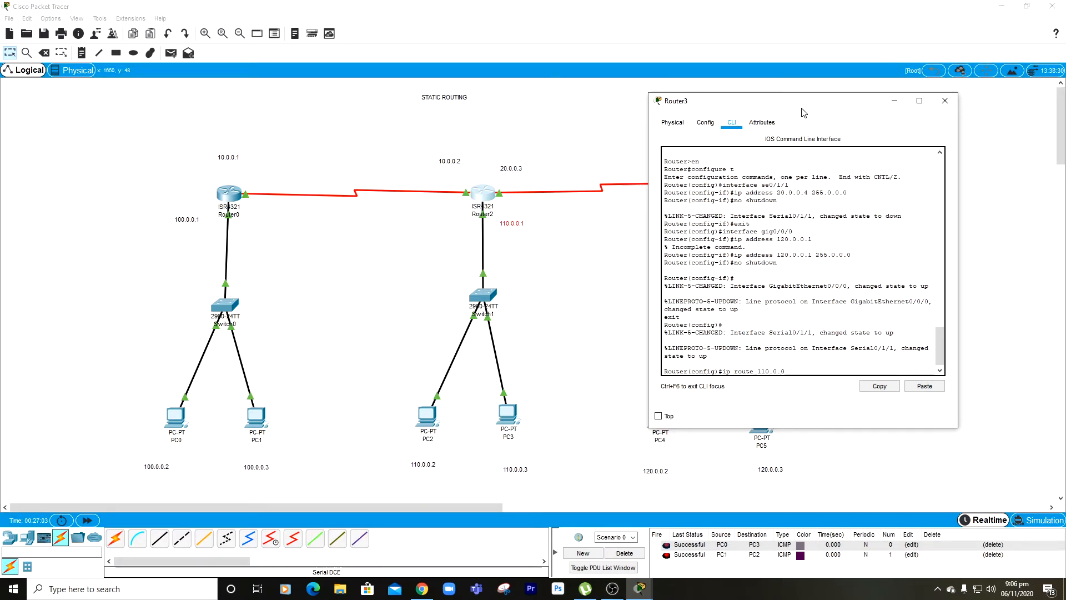
text(255.0.0.0)
text(20.0.0.3)
key(Return)
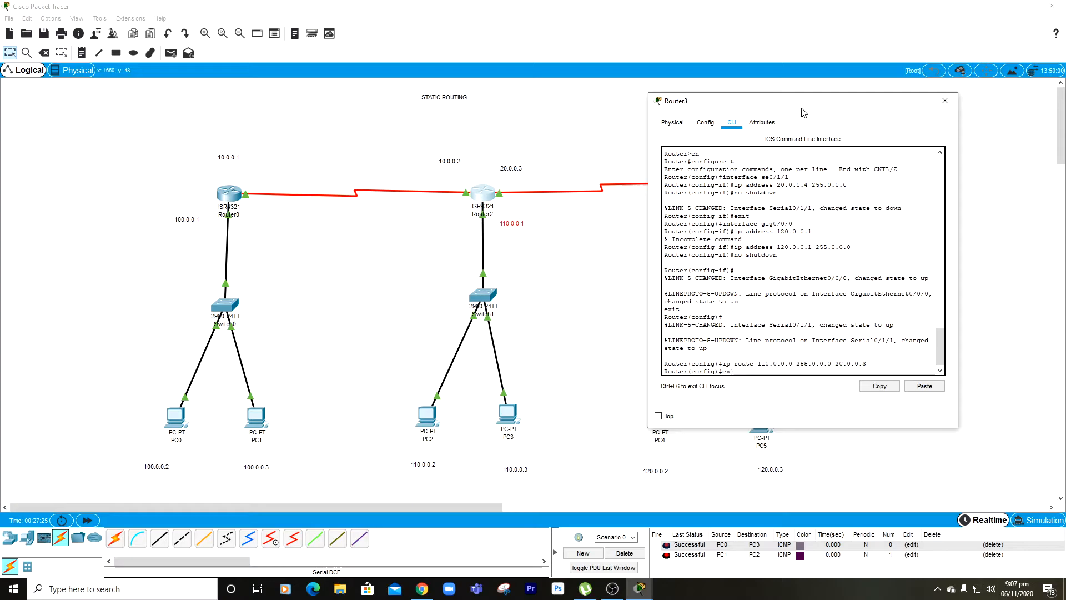
key(Return)
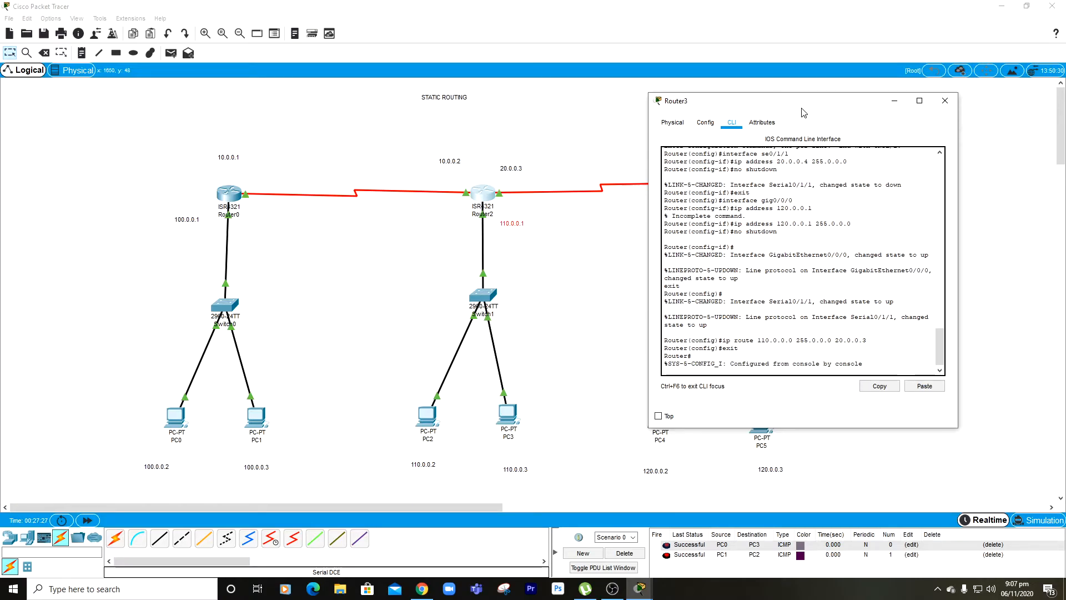
Step: Re-enter Router3's global configuration mode with configure t and begin another ip route command
key(Return)
text(configure t)
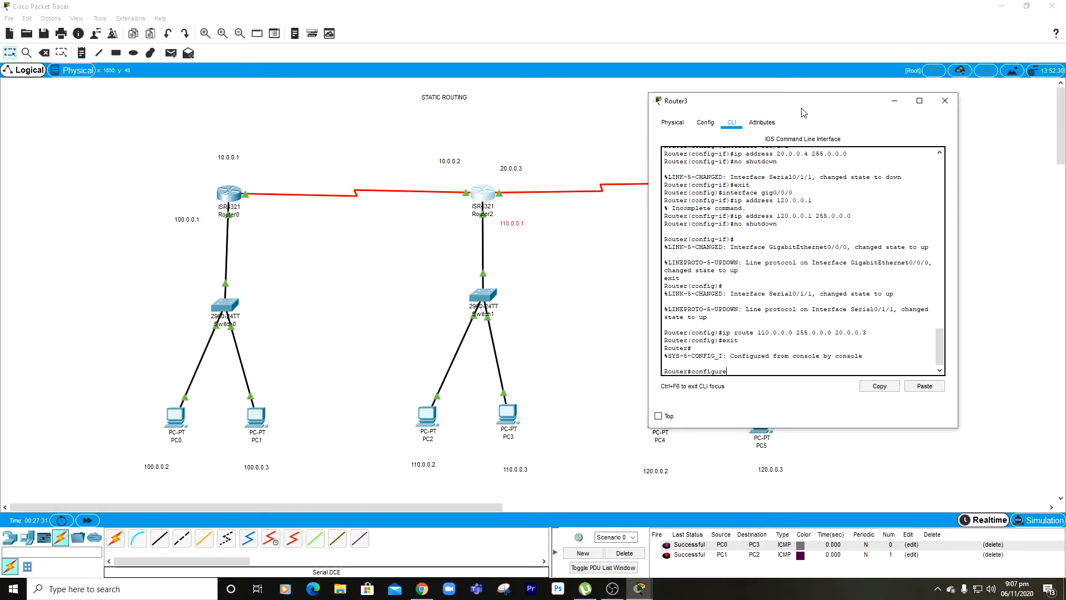
key(Return)
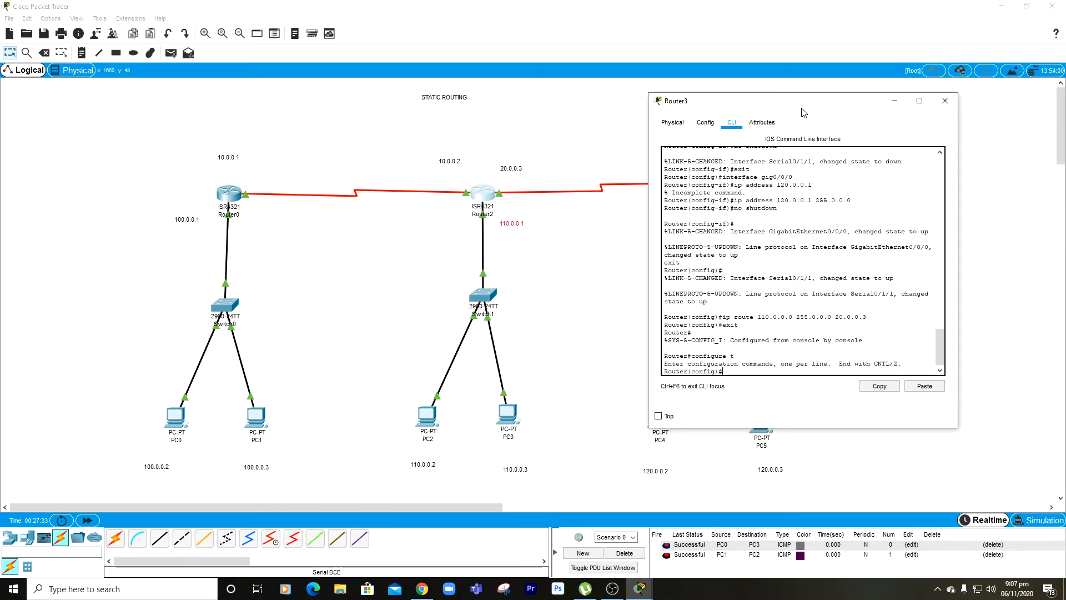
text(ip route)
drag(801, 112, 938, 139)
Step: Examine Router0's network and the interface addresses of Router0 and Router2 on the topology for the next route
drag(306, 476, 109, 129)
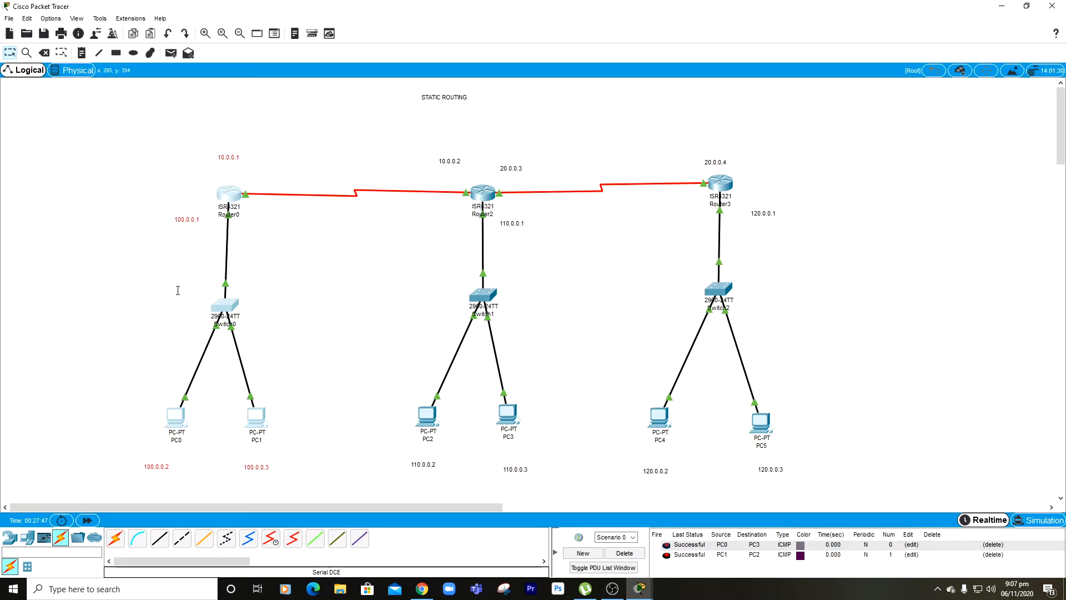
drag(270, 267, 147, 204)
drag(291, 231, 227, 160)
drag(437, 246, 535, 159)
click(639, 588)
click(720, 532)
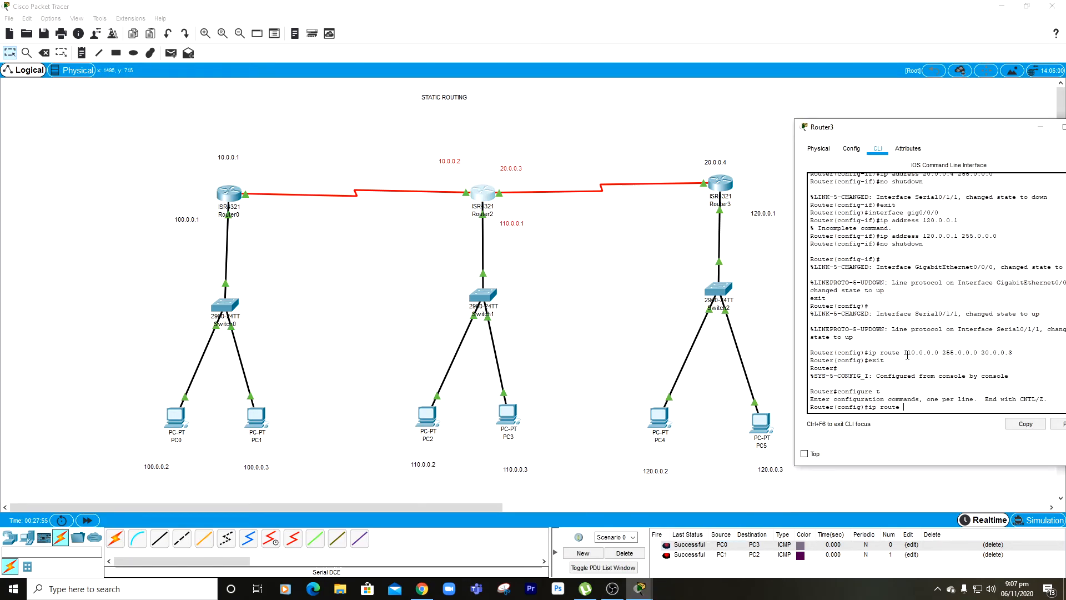
drag(896, 132, 726, 113)
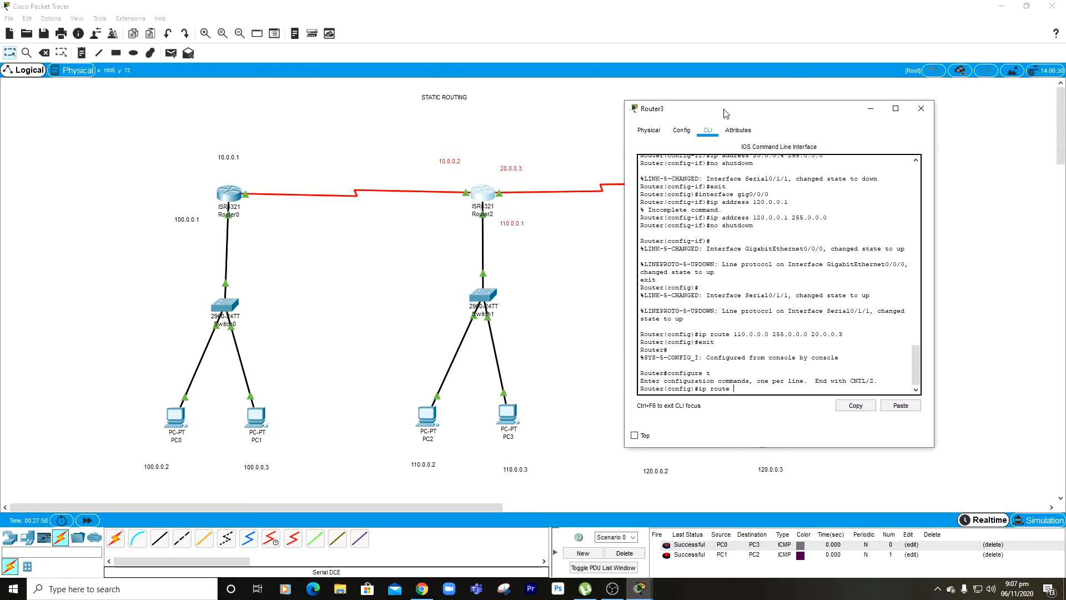
drag(293, 282, 175, 239)
click(639, 587)
click(717, 533)
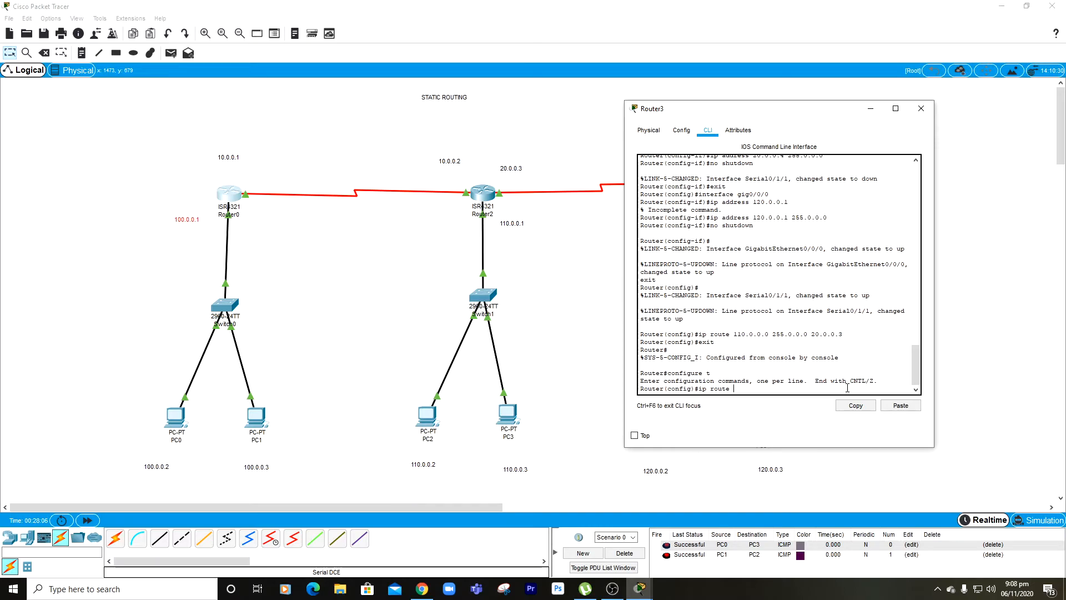
Step: Complete Router3's static route to 100.0.0.0 with mask 255.0.0.0 and next hop 10.0.0.1, and exit global configuration
text(0.0.0.0 255.0.0.0 10.0.0)
drag(219, 144, 299, 233)
click(647, 586)
click(722, 547)
text(.1)
key(Return)
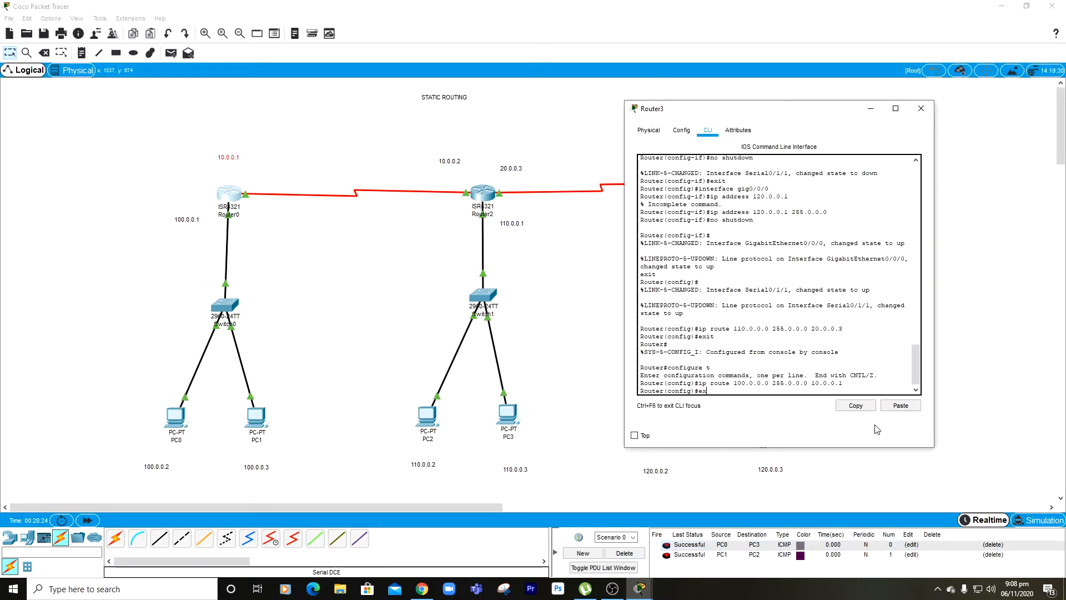
text(exit)
key(Return)
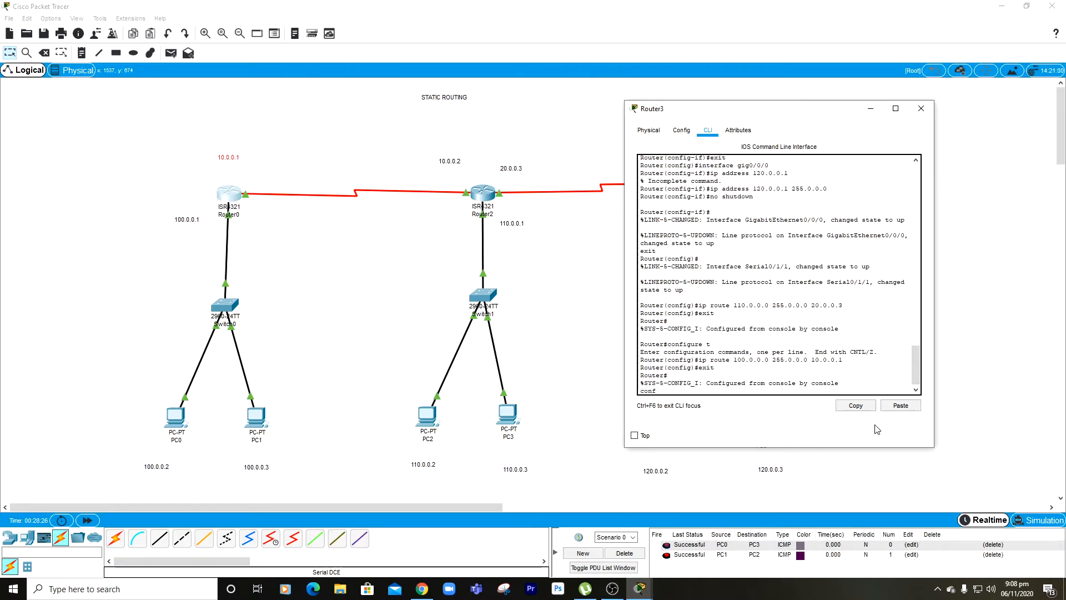
Step: In Router3's global configuration mode, add a static route to 100.0.0.0 255.0.0.0 with next hop 10.0.0.2, and exit the mode
key(Return)
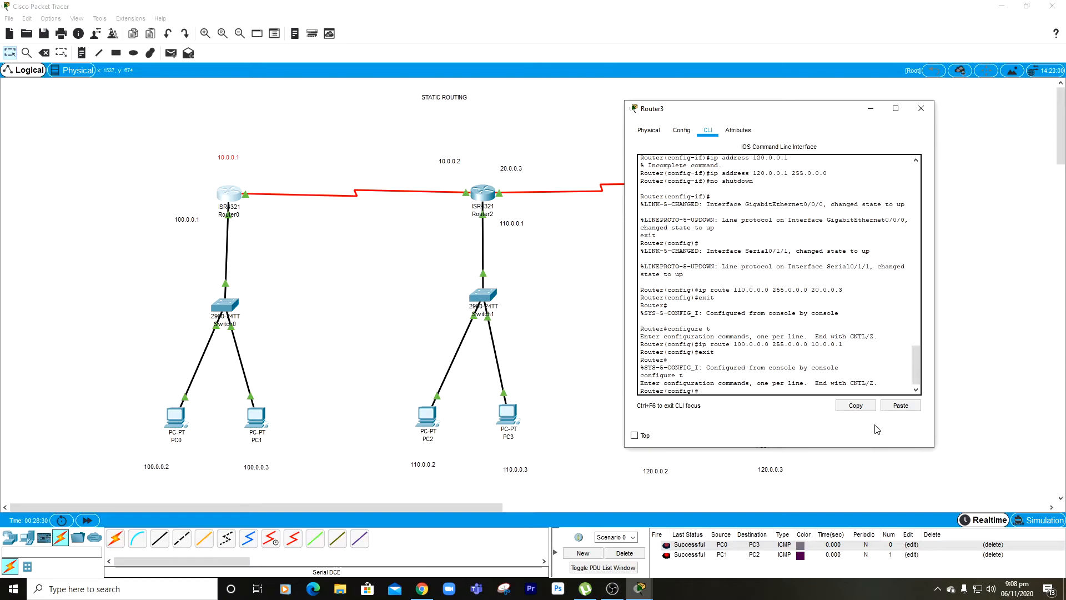
text(ip route 100.0.0)
key(BackSpace)
key(BackSpace)
text(0 255.)
mouse_move(425, 151)
mouse_down()
mouse_move(471, 198)
mouse_move(471, 220)
mouse_up()
drag(300, 290, 150, 138)
drag(368, 140, 474, 221)
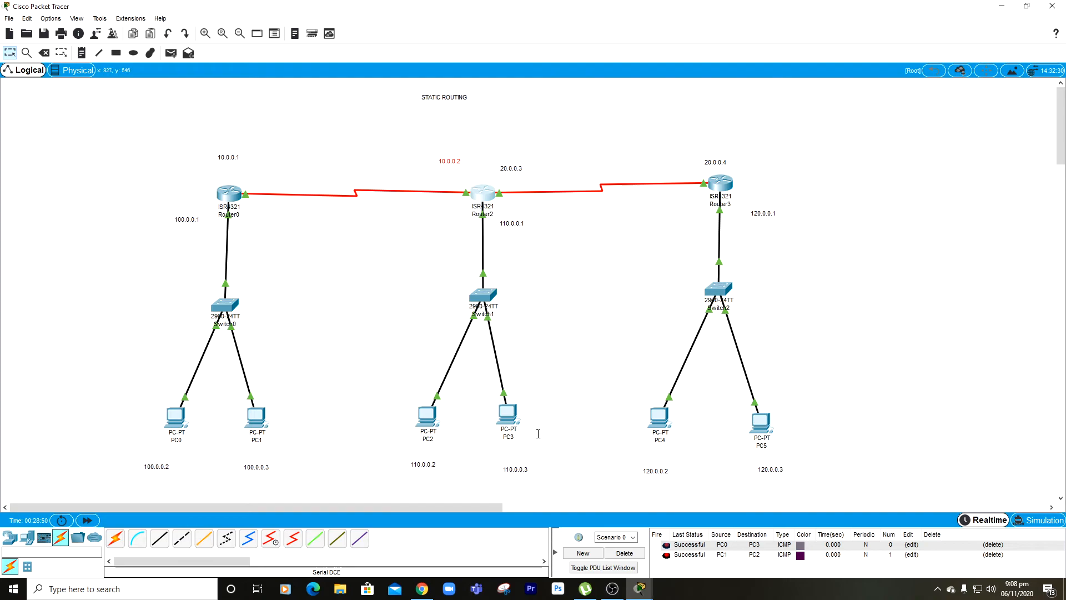
click(639, 588)
click(676, 550)
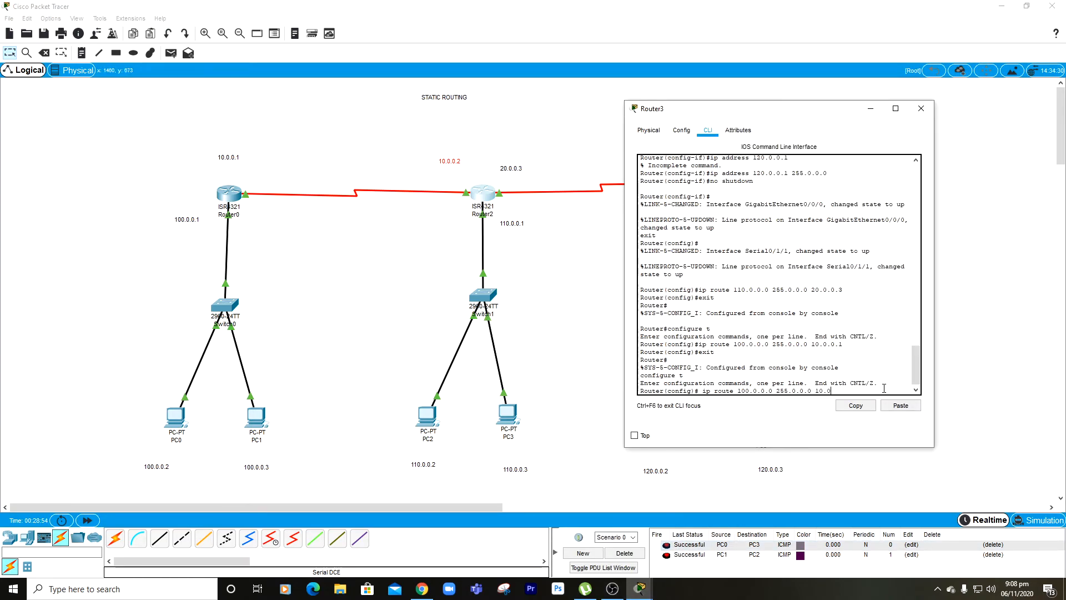
text(.0.2)
key(Return)
text(er(config)#exi)
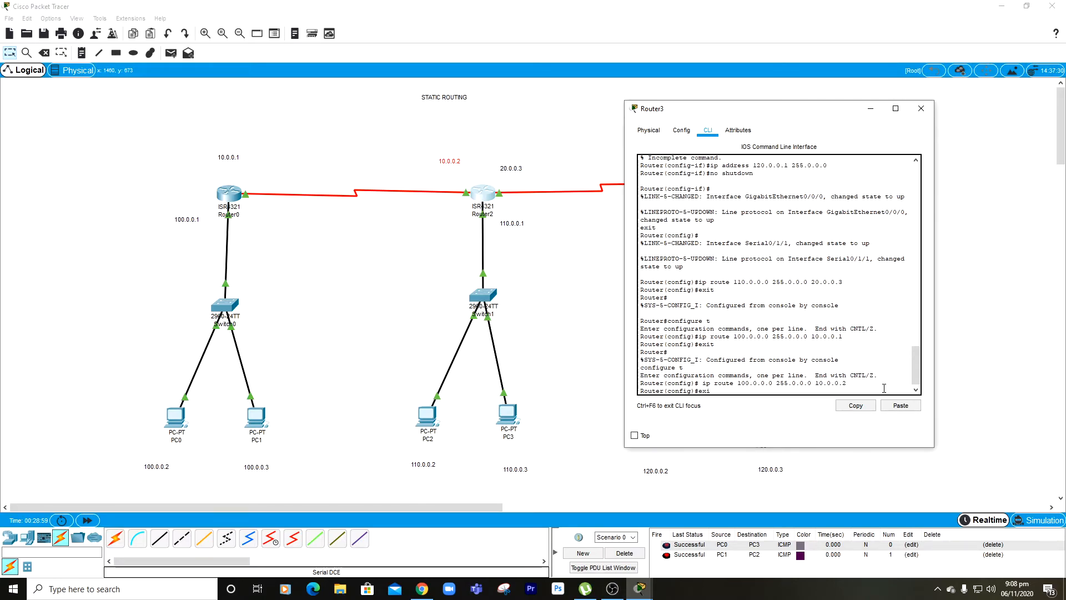
text(t)
key(Return)
Step: In Router3's global configuration mode, add a static route to 100.0.0.0 255.0.0.0 via 20.0.0.3, exit the mode, and close the router window
text(configure t)
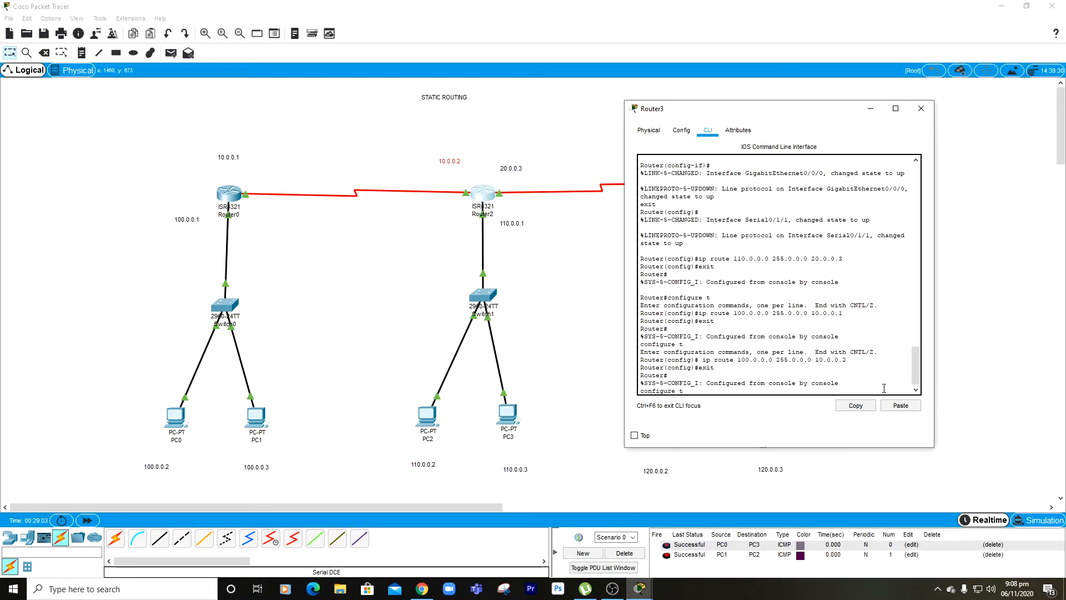
key(Return)
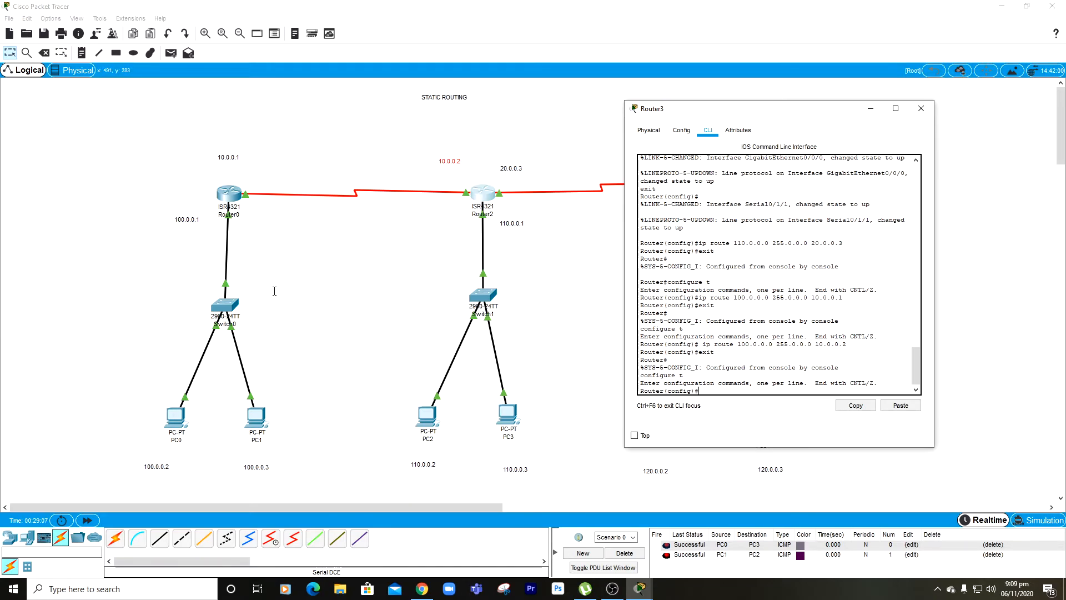
drag(493, 174, 520, 208)
drag(300, 306, 165, 216)
drag(276, 266, 179, 209)
drag(548, 206, 493, 160)
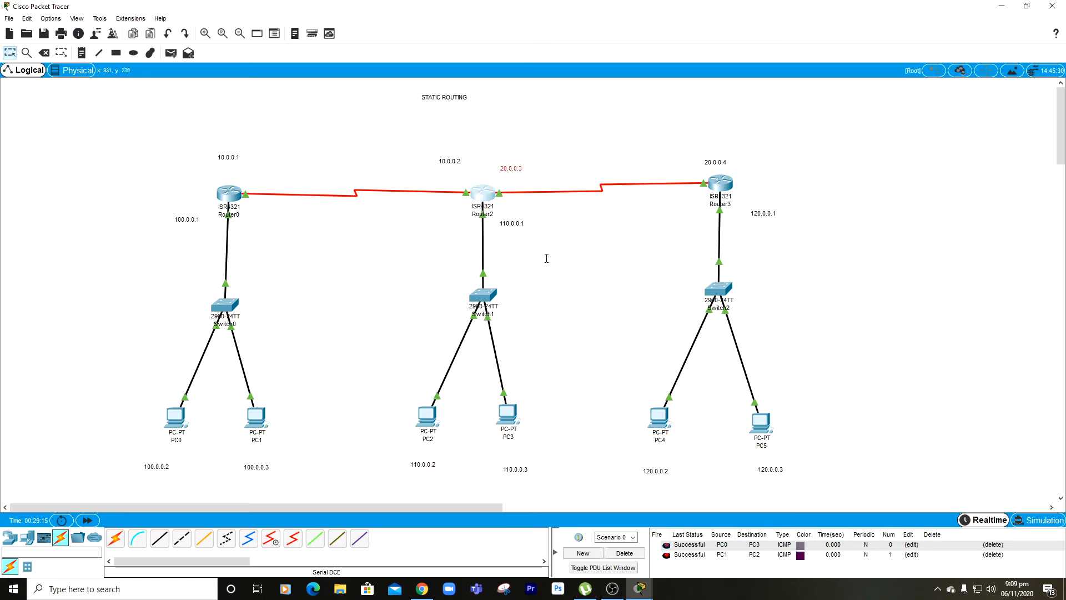
mouse_move(639, 588)
click(699, 536)
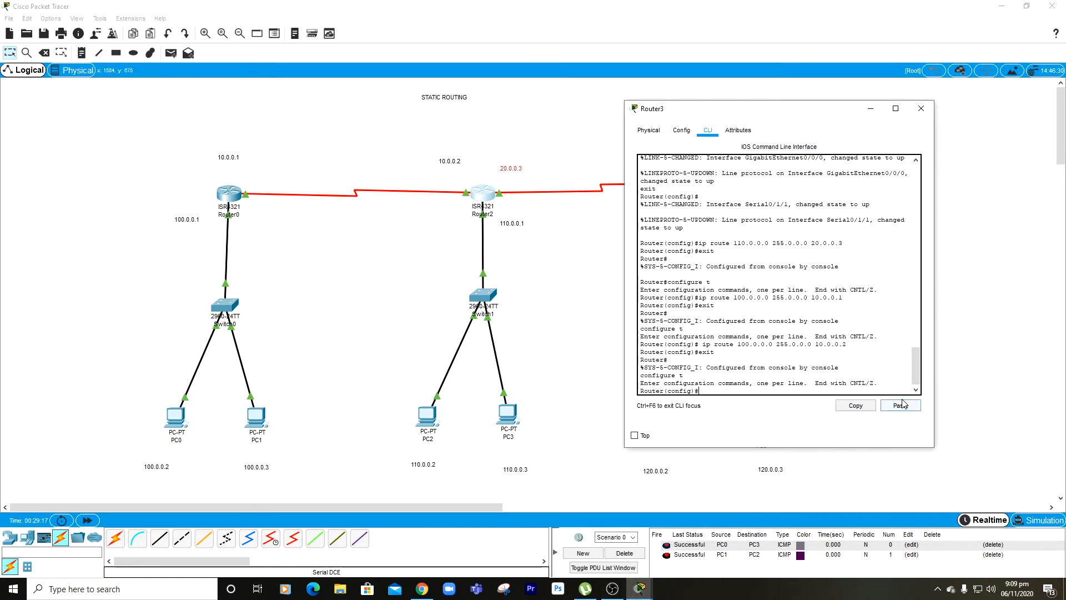
text(ip route 100.0.0.0 255.0.0.0 20.0.0.3)
key(Return)
text(exit)
key(Return)
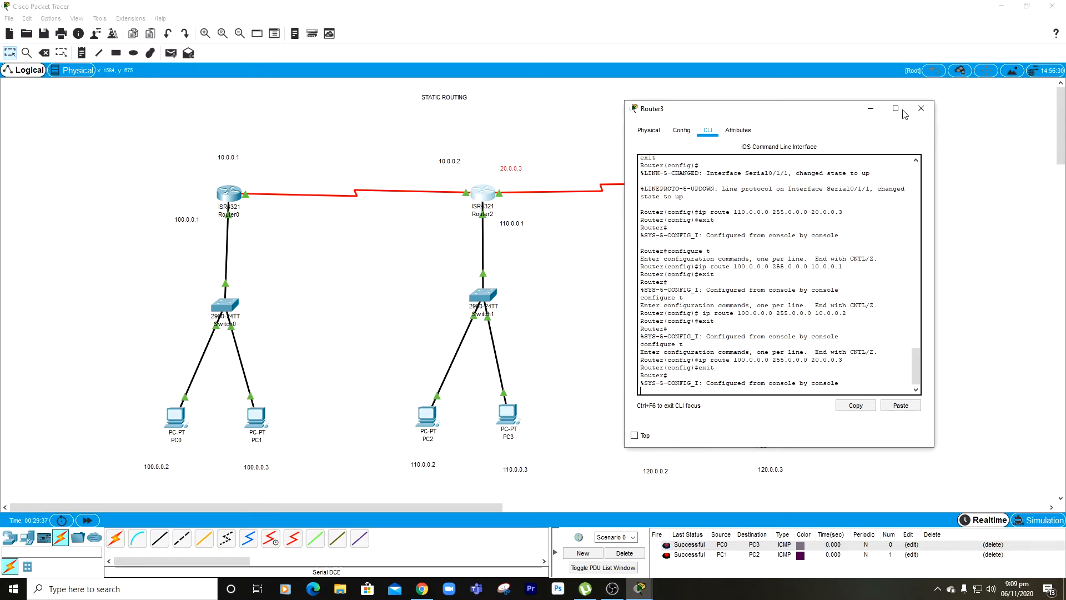
click(921, 109)
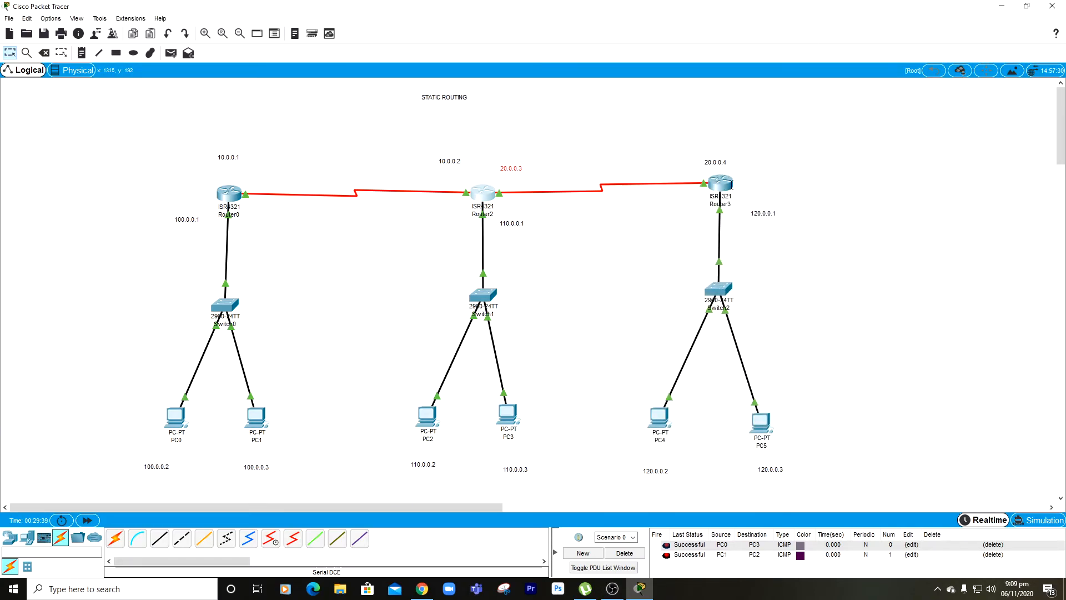
Step: Review the three router networks on the topology and open Router2's command line beside it
mouse_move(682, 184)
drag(643, 151, 838, 504)
drag(582, 459, 80, 135)
drag(408, 158, 572, 476)
drag(597, 160, 783, 503)
click(648, 298)
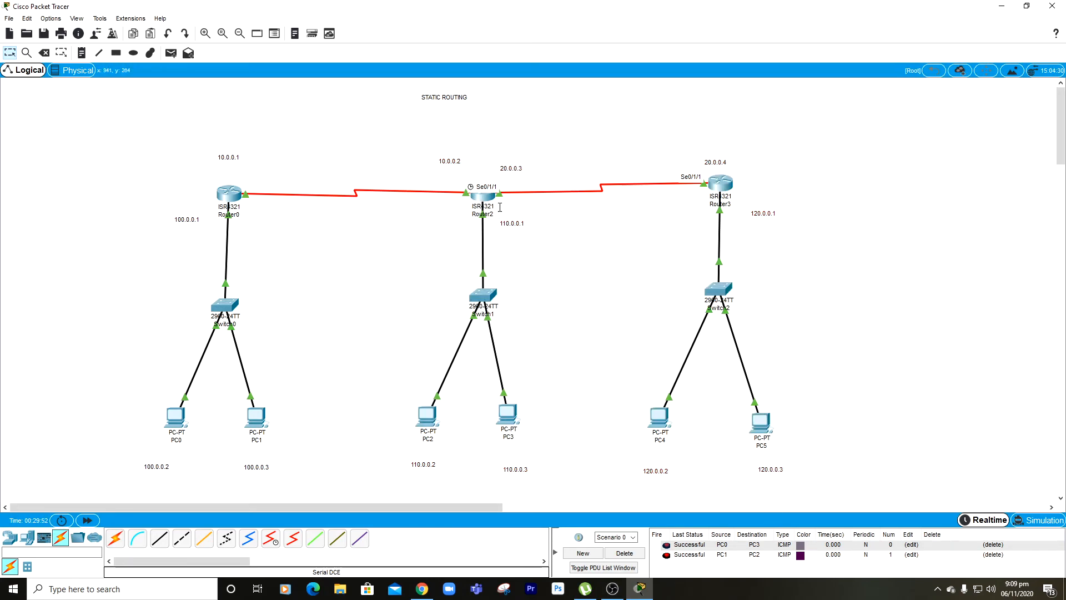
click(482, 194)
drag(527, 130, 895, 152)
Step: Check the destination network and next-hop address on Router3's side of the topology, and return to Router2's configuration prompt
drag(173, 147, 354, 483)
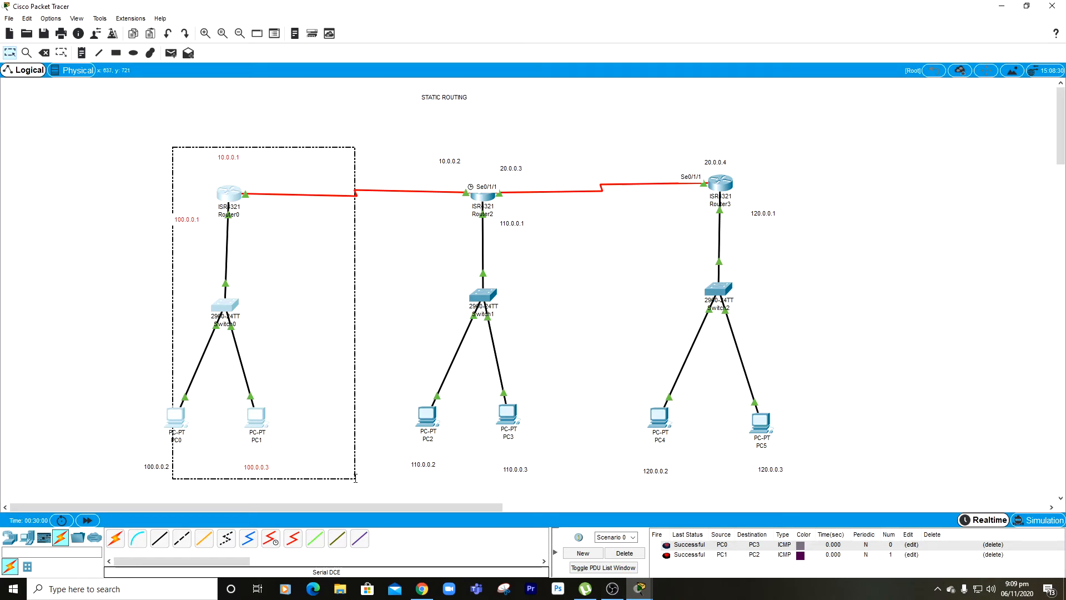
click(591, 361)
drag(613, 135, 833, 449)
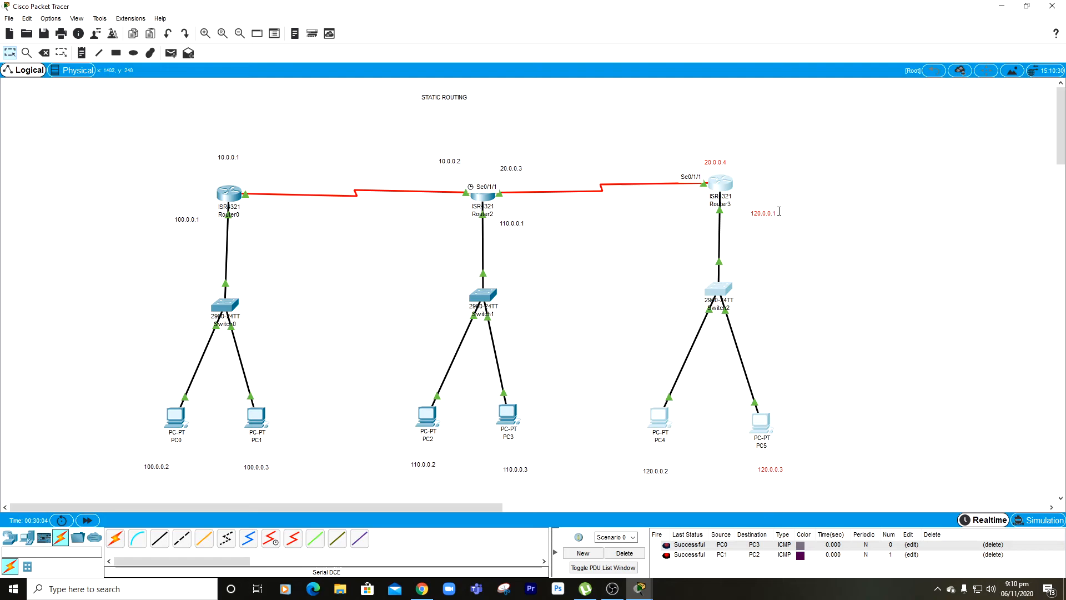
drag(675, 208, 849, 248)
drag(678, 143, 771, 187)
mouse_move(639, 589)
click(702, 535)
drag(819, 141, 811, 128)
key(Return)
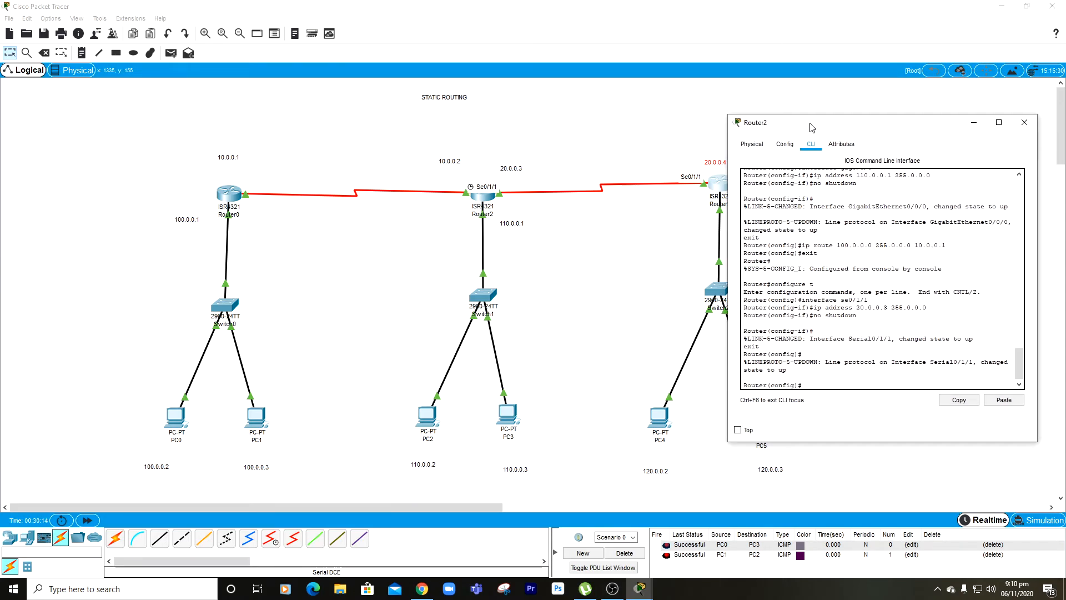
Step: Add a static route to 120.0.0.0 255.0.0.0 via 20.0.0.4 on Router2, exit global configuration, and close the router window
text(ip route 120.0.0.0)
drag(811, 128, 314, 166)
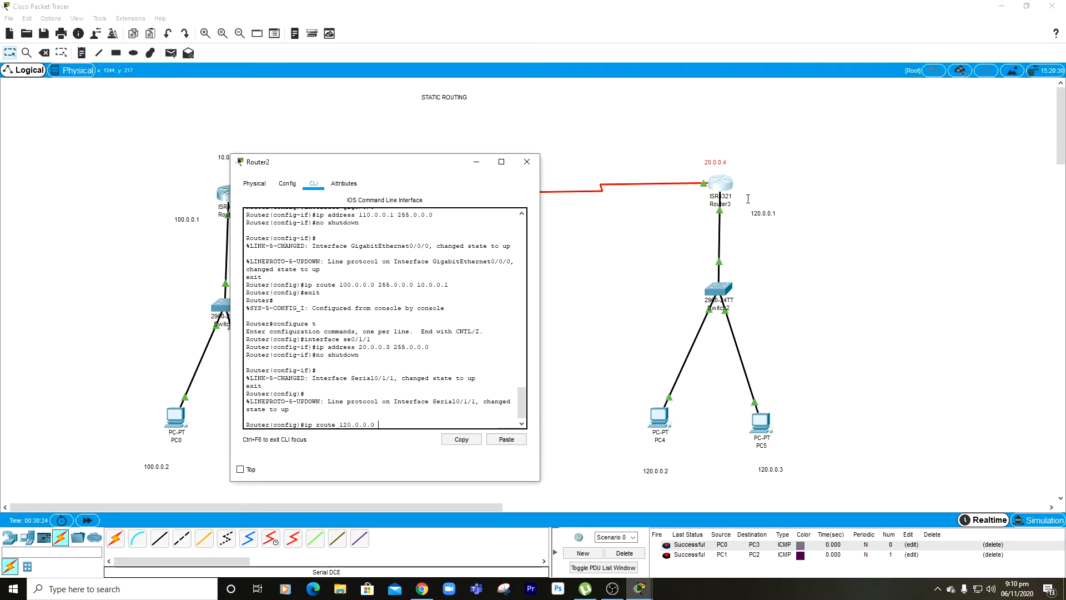
text(255.0.0.0)
drag(435, 168, 435, 151)
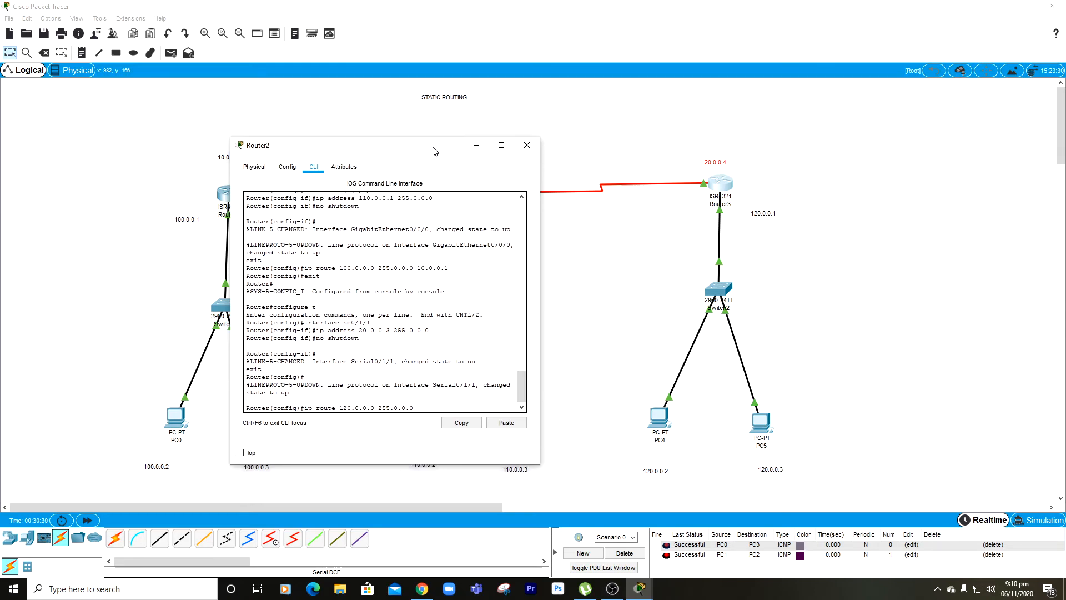
text(20.0.0.4)
key(Return)
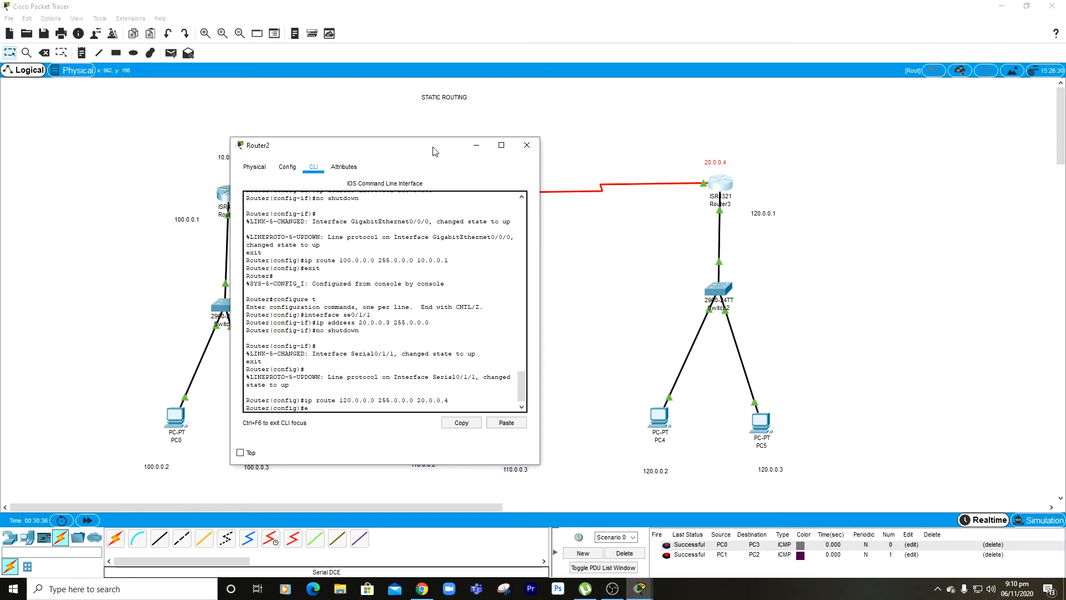
key(BackSpace)
text(exit)
key(Return)
drag(435, 152, 568, 155)
click(661, 150)
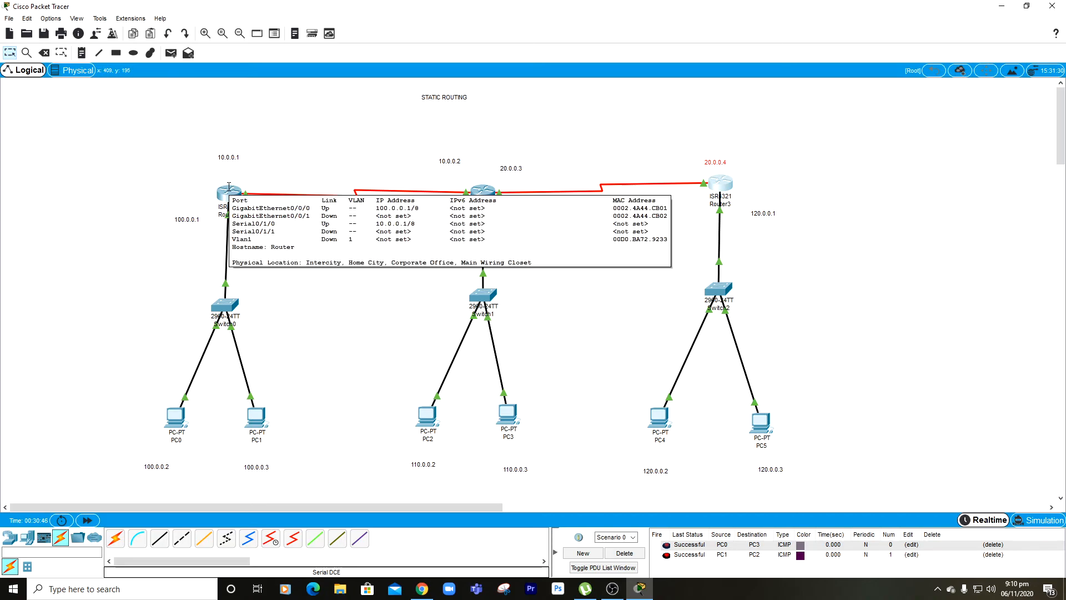
Step: Open Router0's command line, enable privileged mode, and enter global configuration mode
click(229, 189)
drag(484, 118, 435, 133)
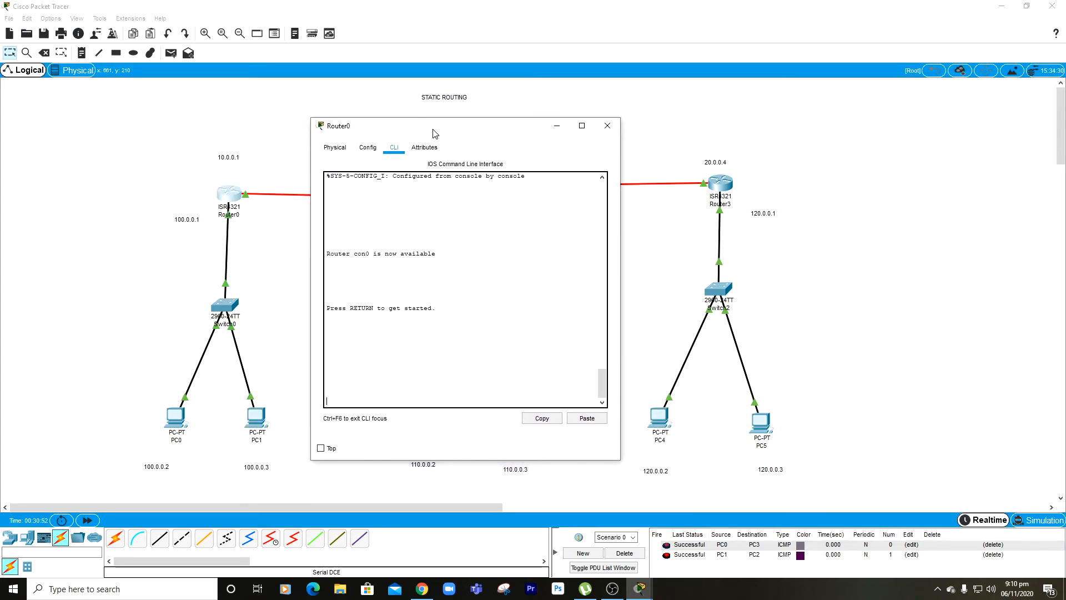
key(Return)
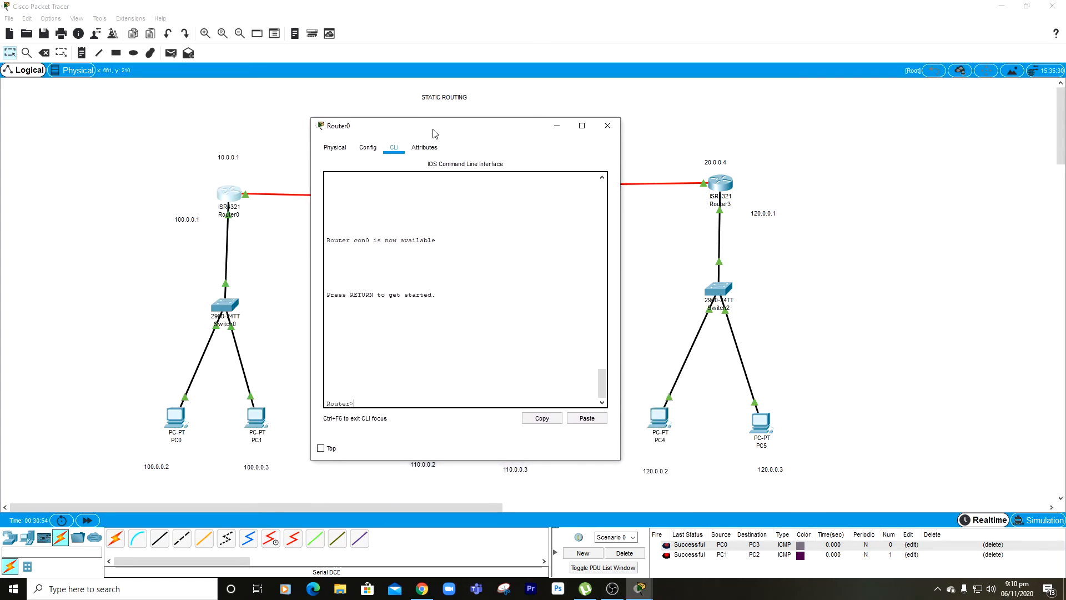
text(en)
key(Return)
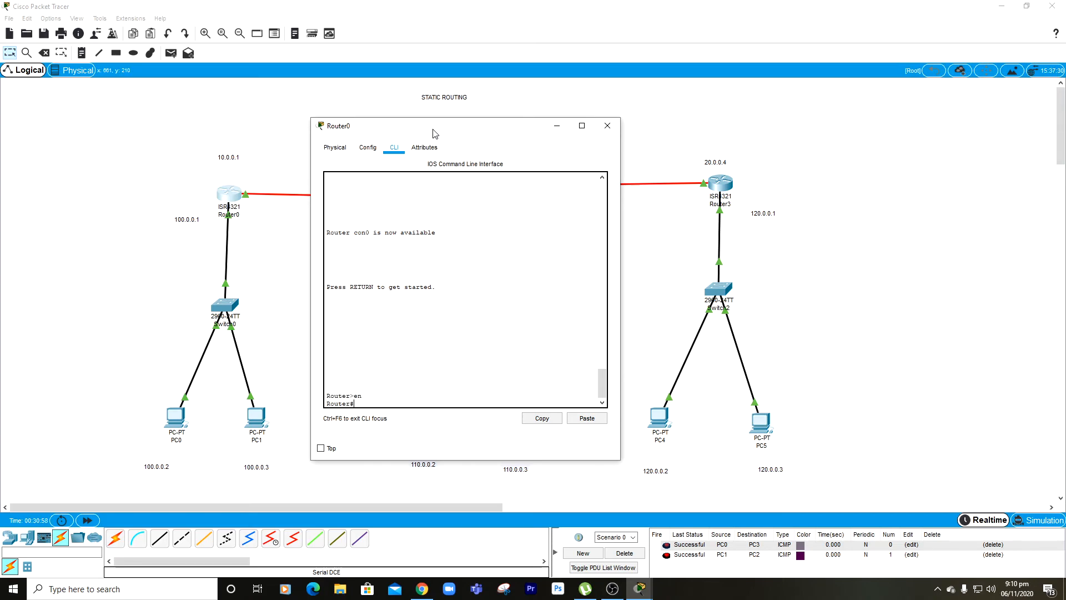
text(configure t)
key(Return)
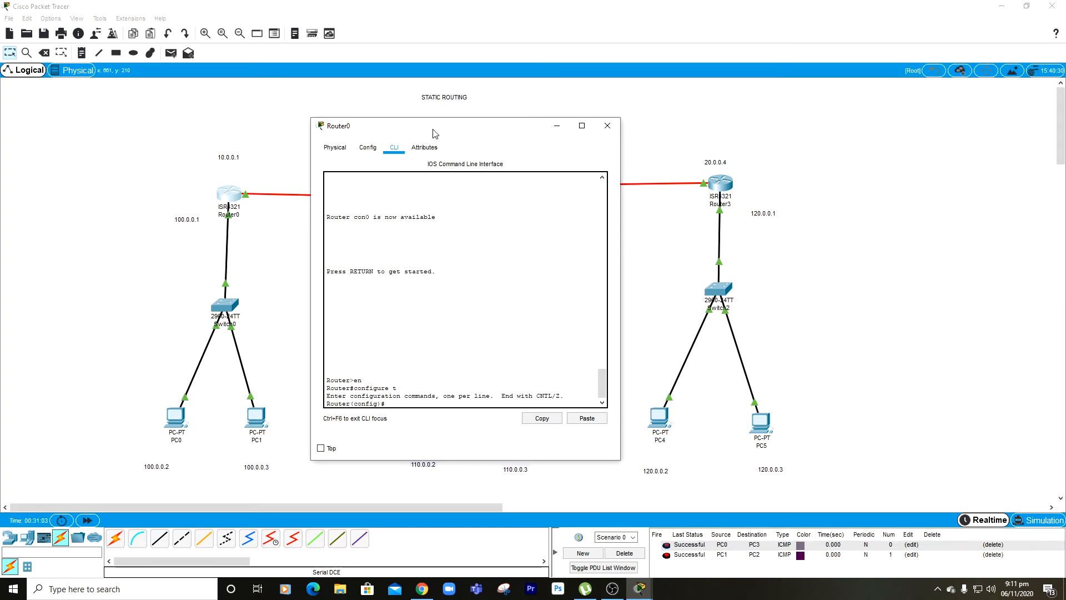
Step: Examine the three networks and the router link addresses on the topology, and return to Router0's command line
drag(157, 148, 327, 475)
drag(818, 487, 616, 119)
drag(766, 265, 784, 204)
drag(674, 155, 711, 205)
drag(489, 165, 524, 224)
drag(435, 165, 490, 223)
click(633, 596)
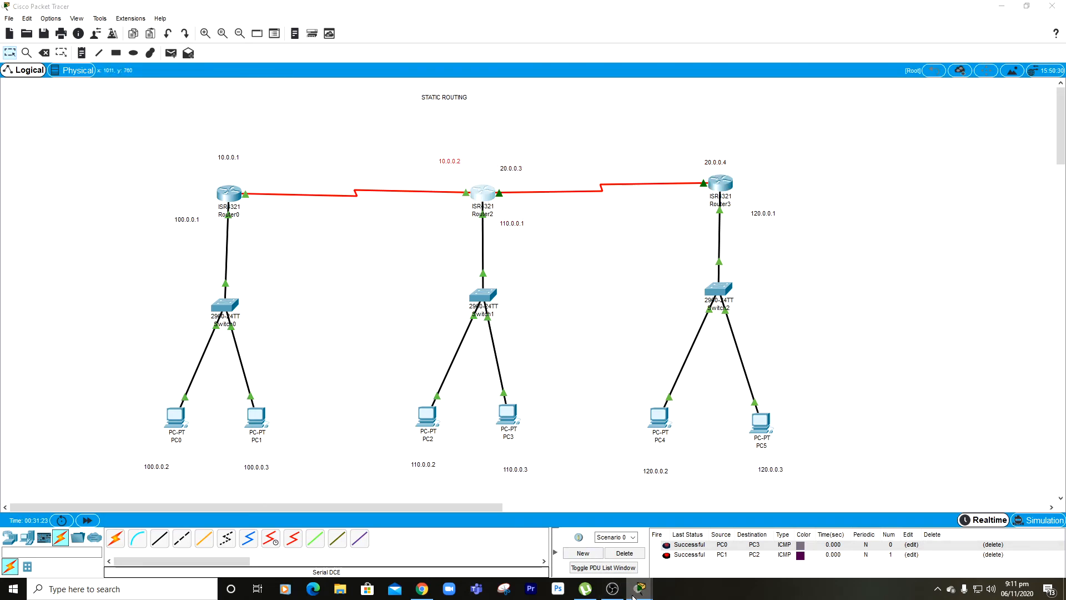
click(695, 551)
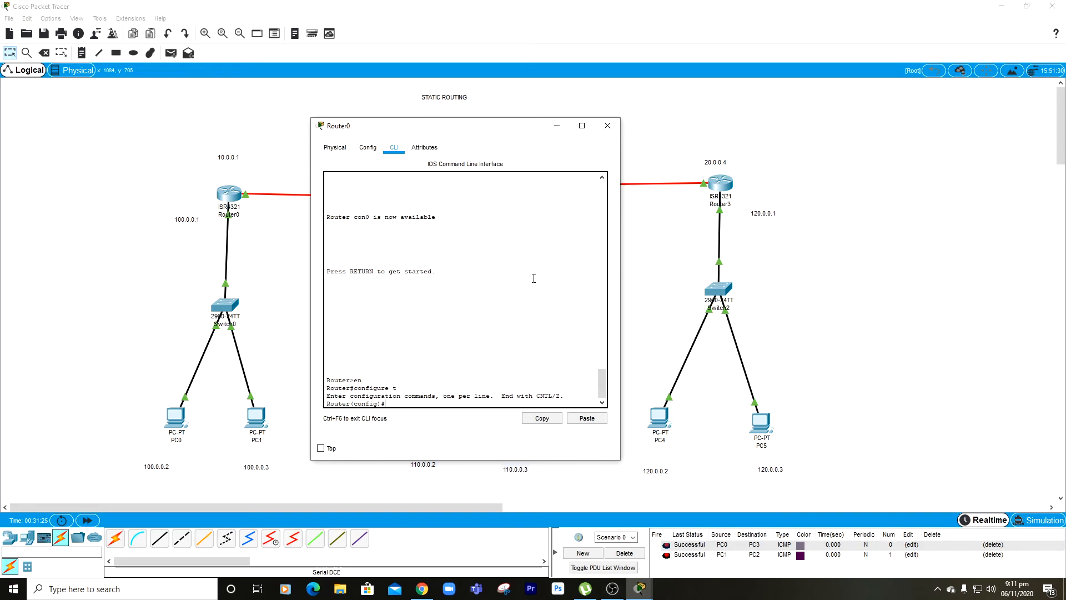
Step: Add a static route to 120.0.0.0 255.0.0.0 via 20.0.0.4 on Router0 and exit global configuration
text(oute 120.0.0.0 255.0.0.0 20.0.0.4)
click(717, 158)
mouse_move(640, 588)
click(673, 563)
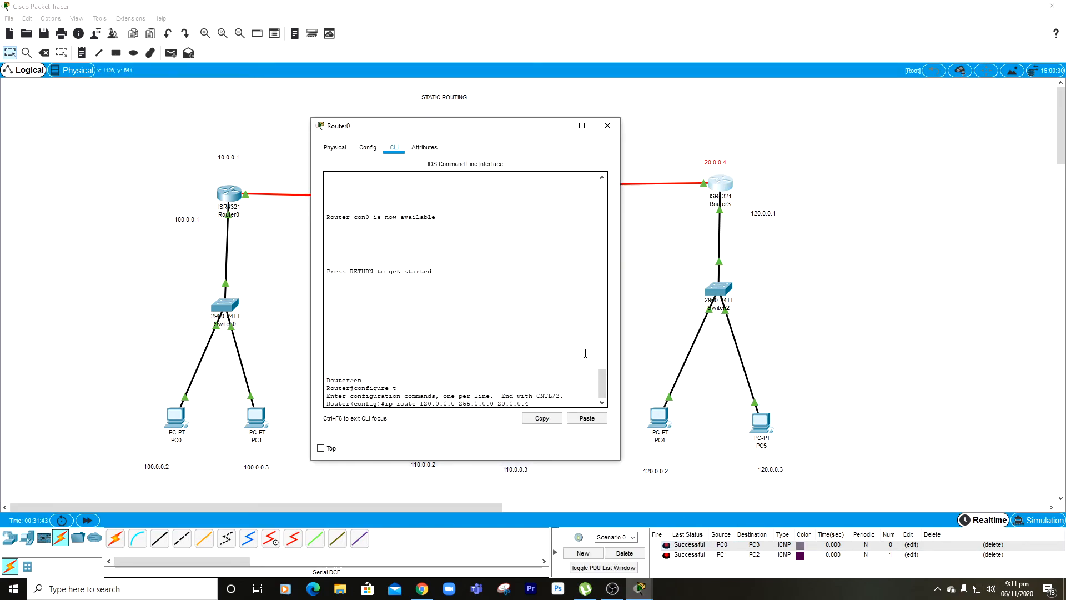
key(Return)
text(exit)
key(Return)
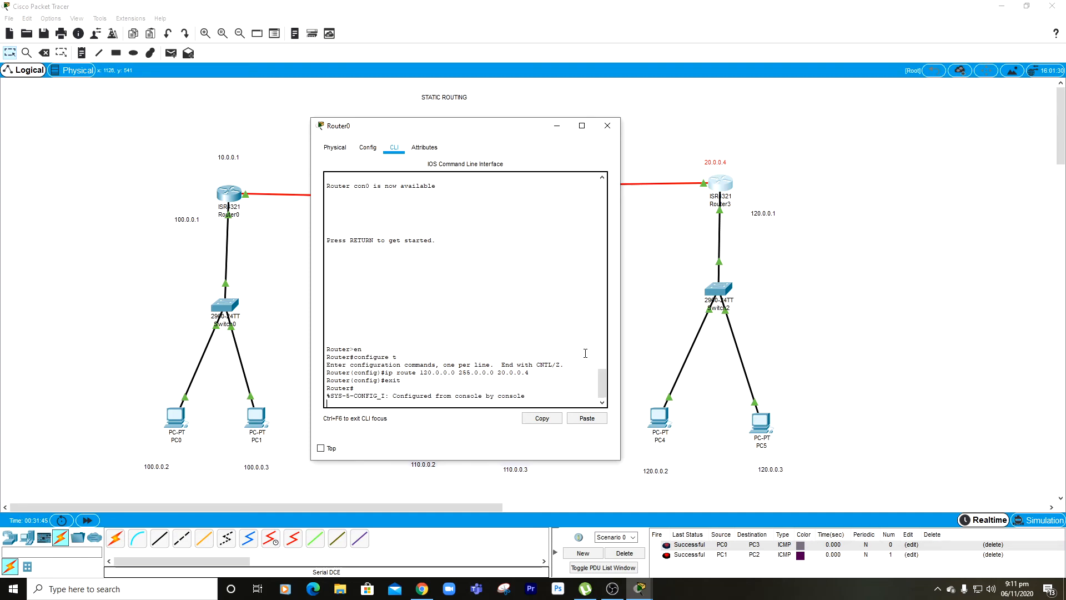
Step: Re-enter global configuration on Router0, add a static route to 120.0.0.0 255.0.0.0 via 20.0.0.3, and exit the mode
key(Return)
text(configure t)
key(Return)
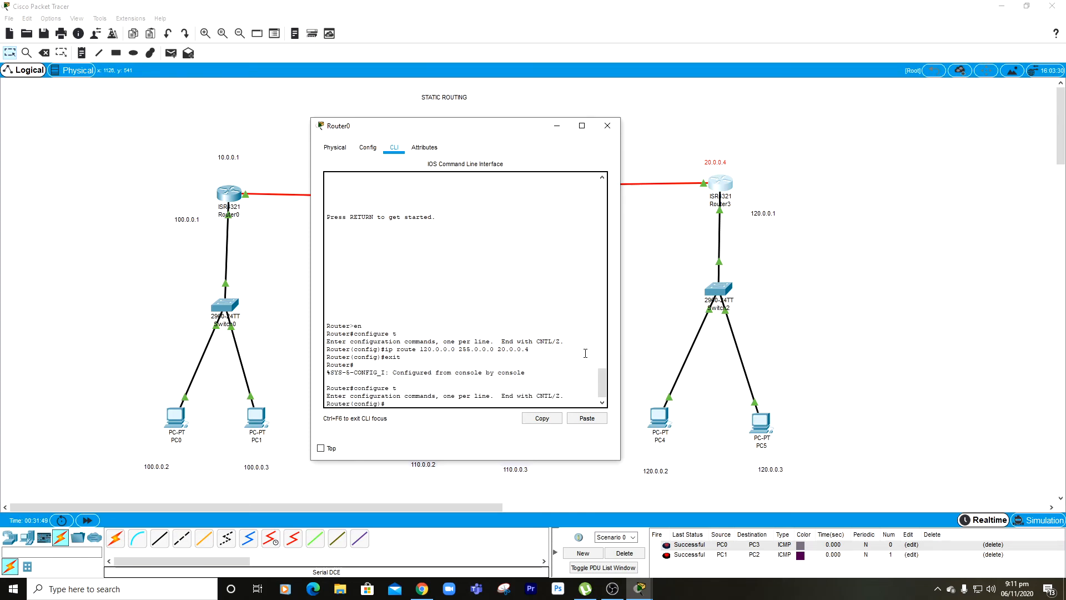
text(ip route 120.0.0.0 255.0.0.0 2)
drag(488, 129, 328, 124)
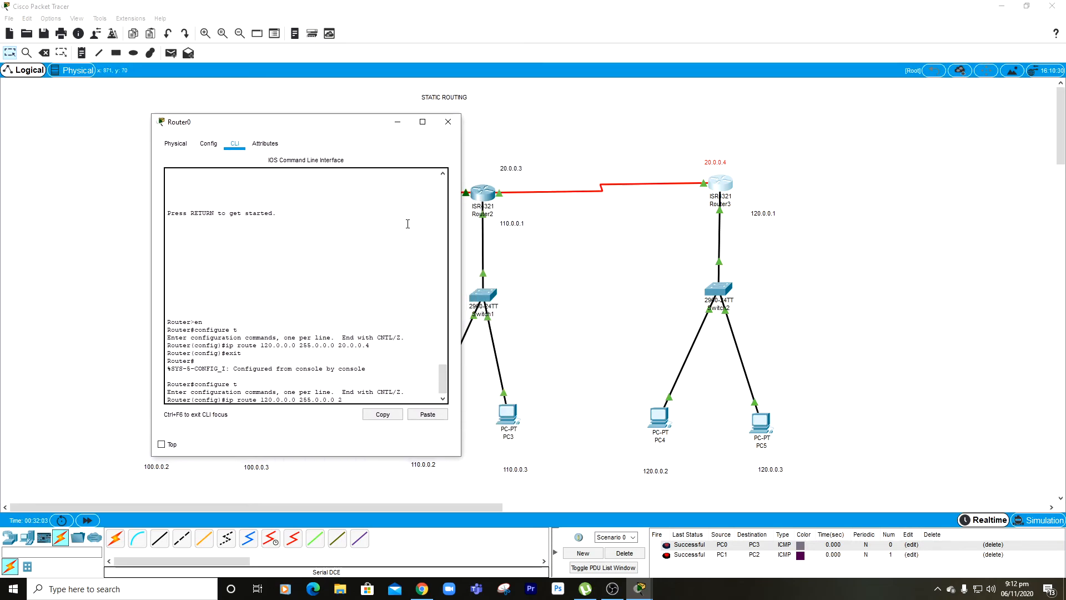
text(20.0.0.3)
key(Return)
text(exit)
key(Return)
Step: In Router0's global configuration mode, add a static route to 120.0.0.0 255.0.0.0 via 10.0.0.2, exit the mode, and close the router window
text(configure t)
key(Return)
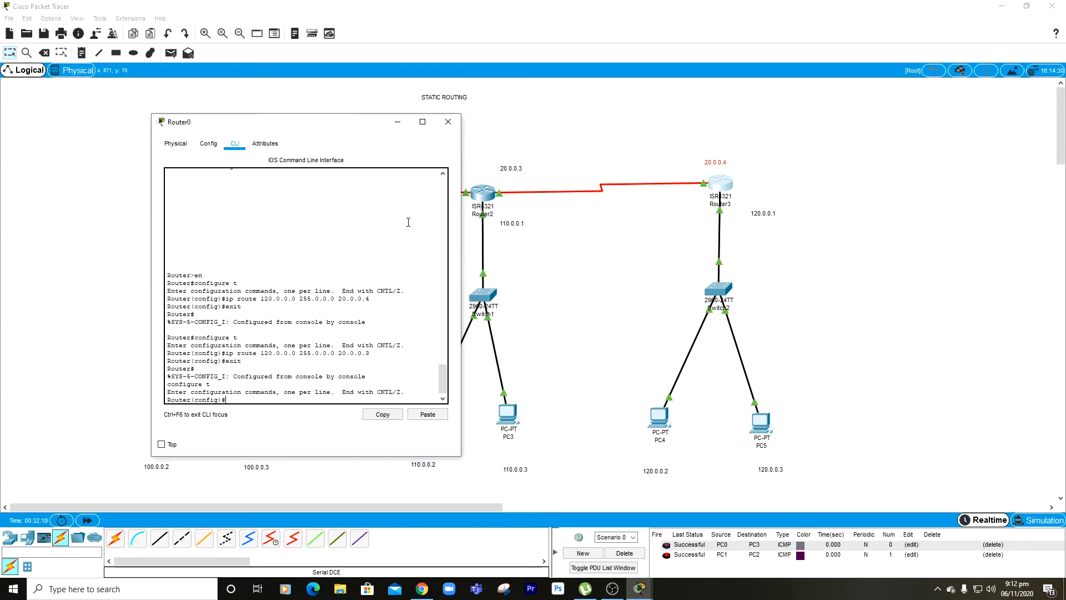
text(ip route 120.0.0.0 255.0.0)
drag(355, 128, 289, 155)
text(.0 10)
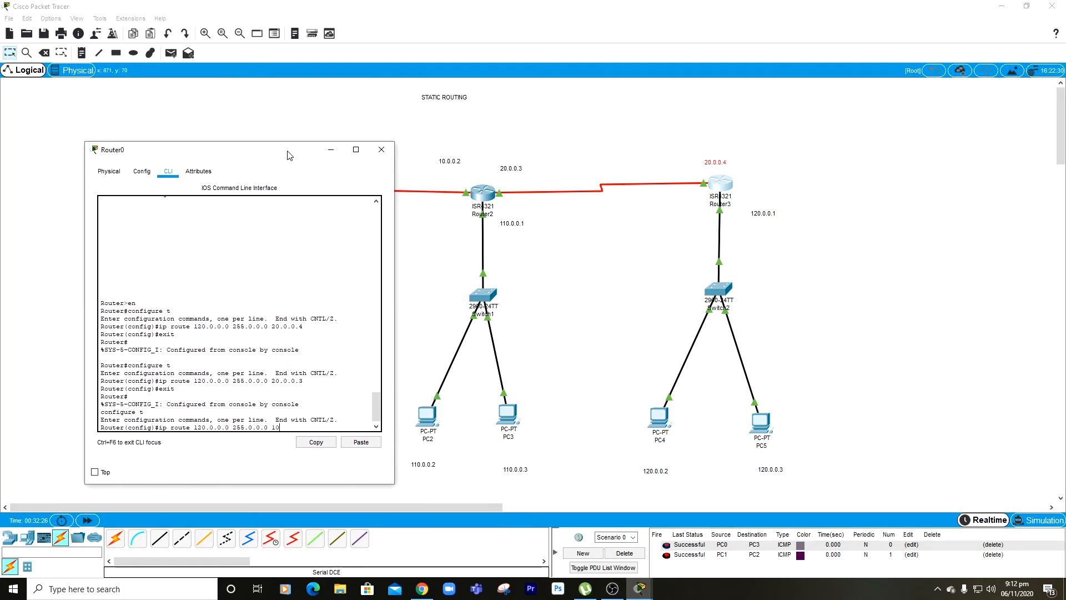
text(.0.0.2)
key(Return)
text(er(config)#e)
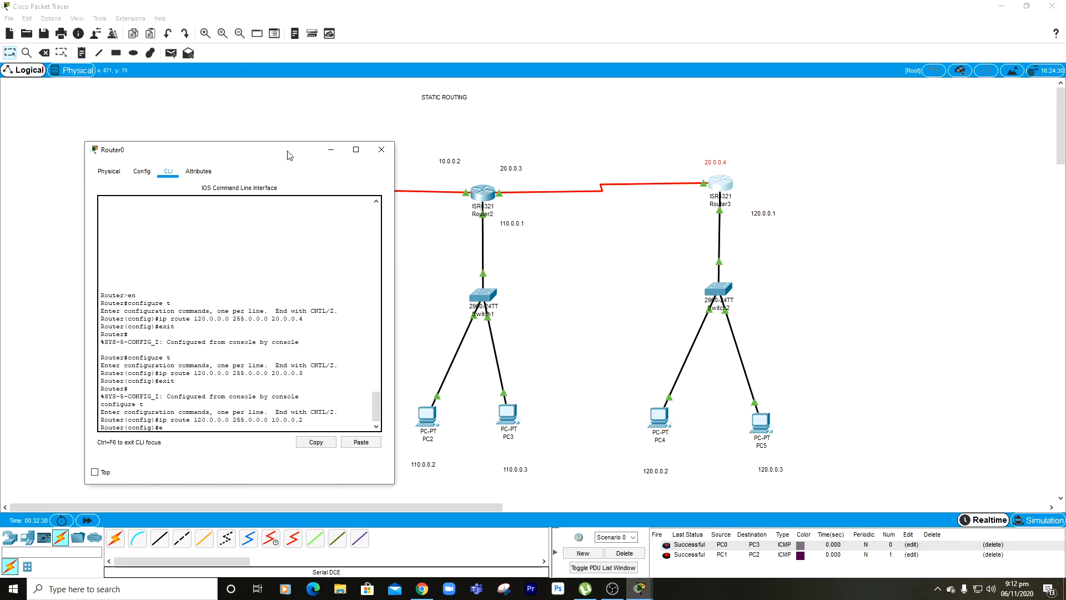
text(xit)
key(Return)
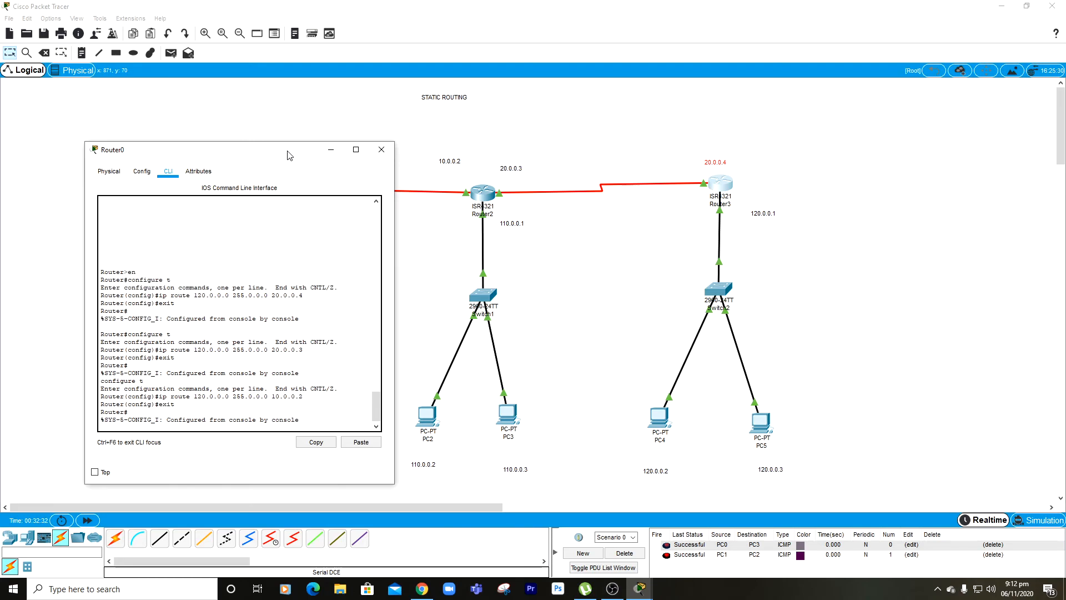
click(382, 150)
Step: Test the link between the Router2 and Router3 networks by sending a simple PDU from PC3 to PC4
click(172, 54)
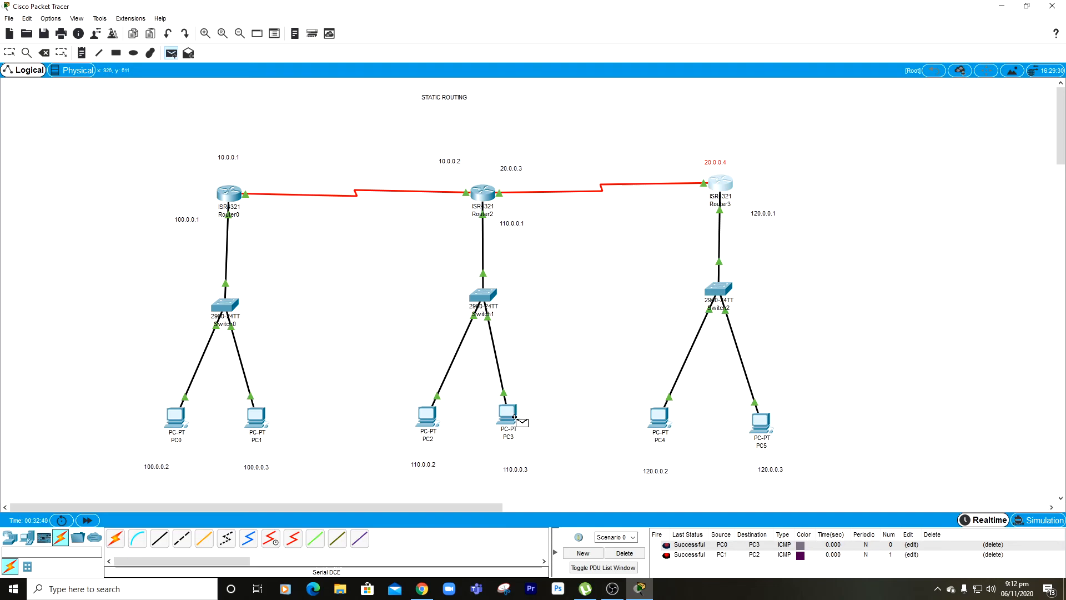
mouse_move(515, 416)
click(10, 53)
drag(375, 135, 598, 492)
drag(600, 108, 812, 484)
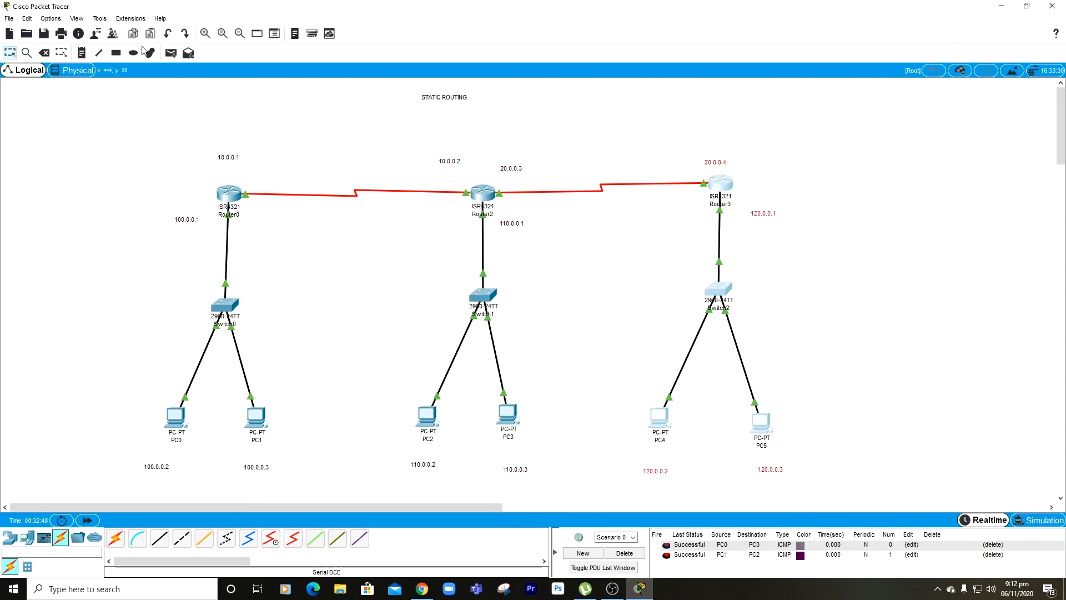
click(171, 52)
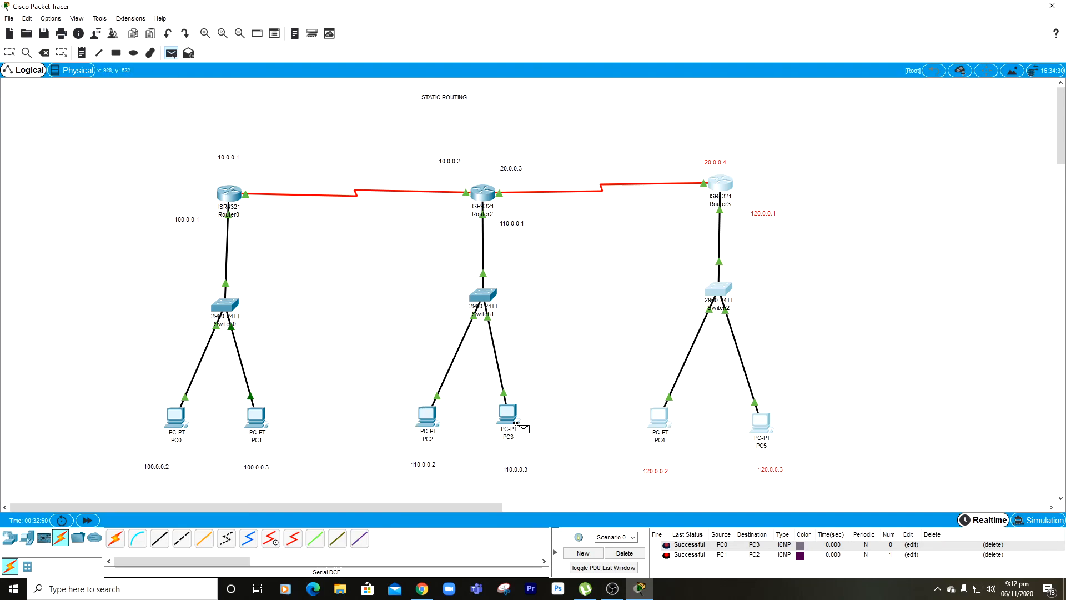
click(505, 429)
click(660, 418)
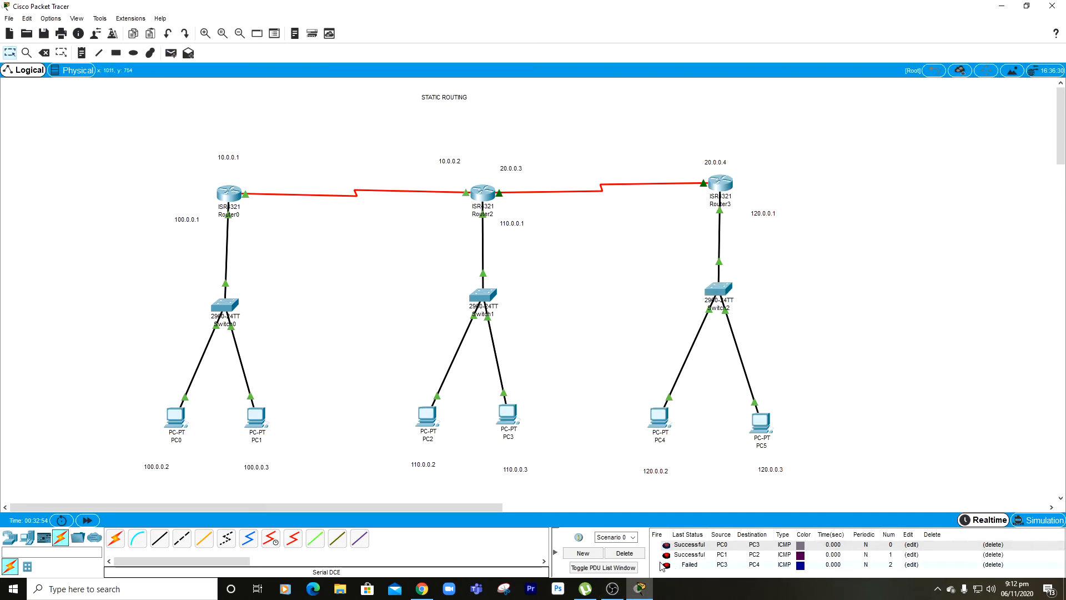
Step: Delete the scenario's PDUs and resend a simple PDU from PC3 to PC4
click(624, 553)
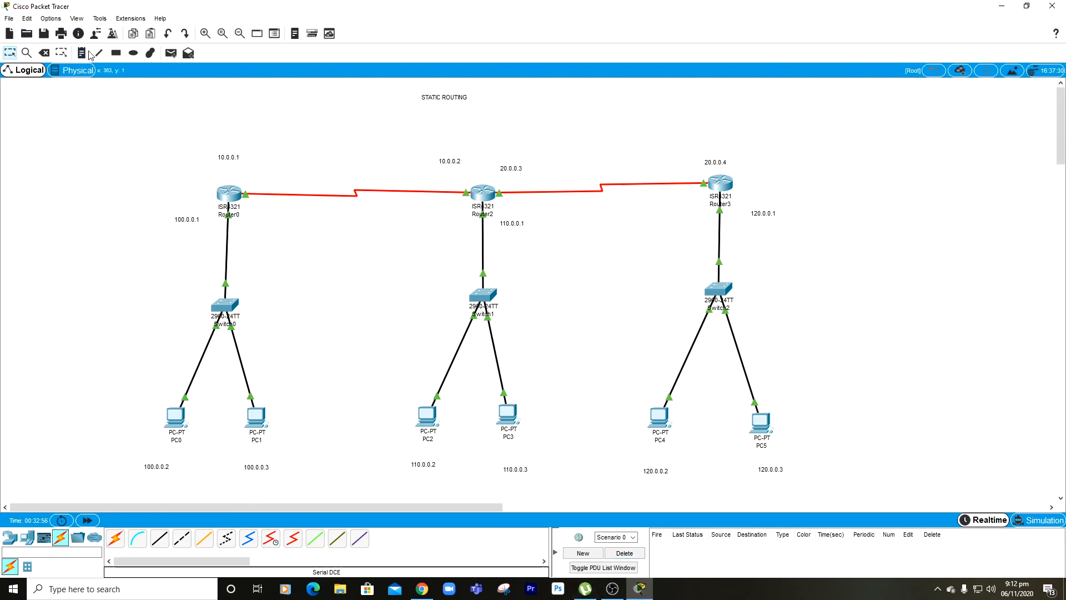
click(171, 52)
click(513, 421)
click(669, 424)
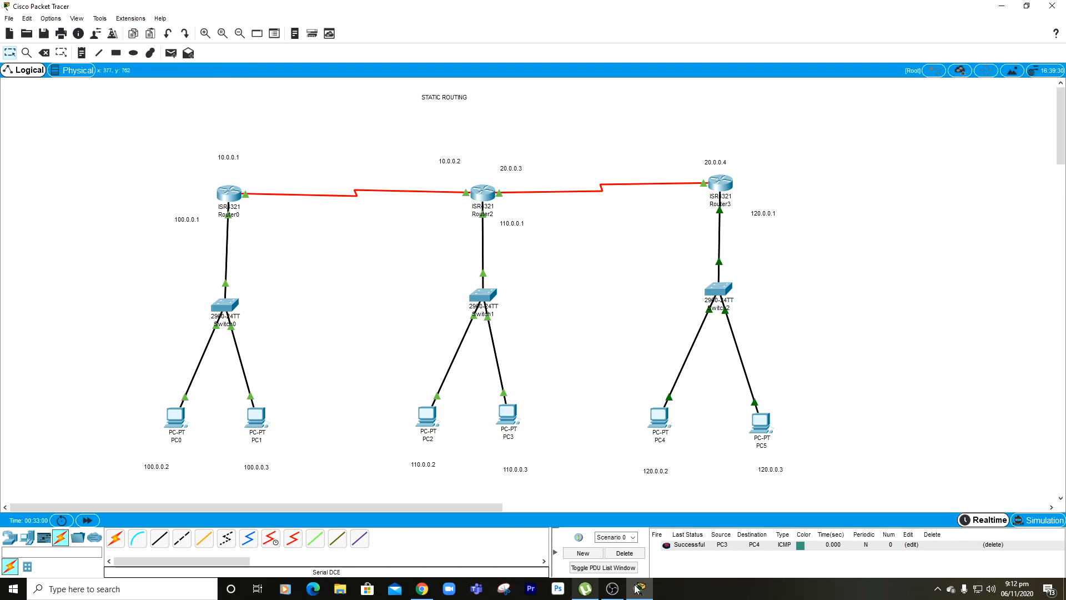
Step: Test the reverse direction by sending a simple PDU from PC4 to PC3
drag(374, 132, 811, 445)
drag(621, 454, 879, 502)
click(171, 53)
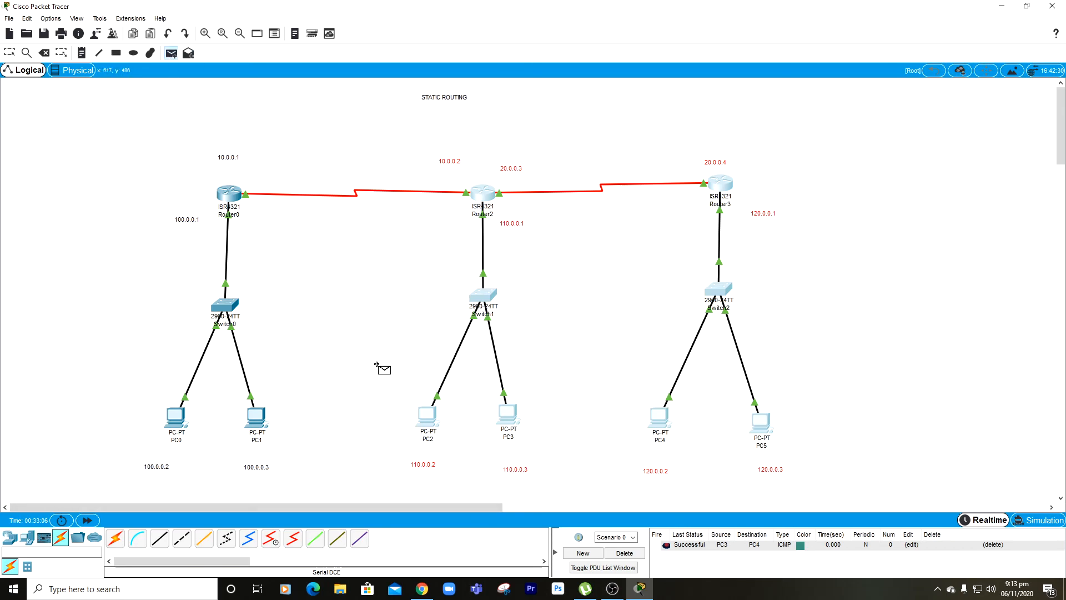
click(664, 417)
click(516, 419)
mouse_move(520, 422)
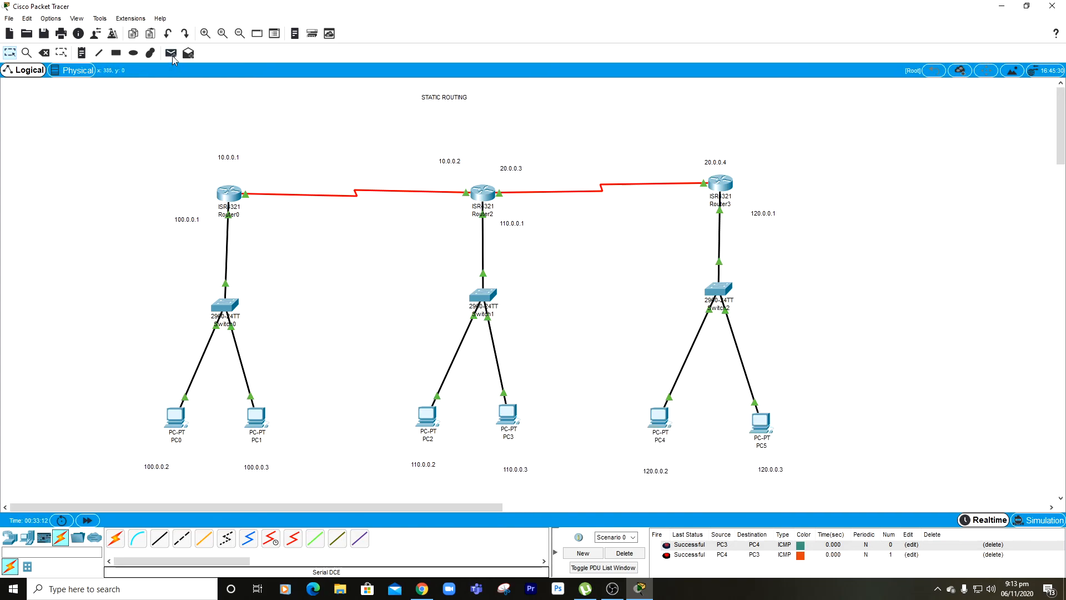
Step: Clear the scenario's PDU list and send a simple PDU from PC1 to PC4 across the outer networks
drag(346, 109, 810, 482)
click(326, 285)
drag(156, 152, 334, 499)
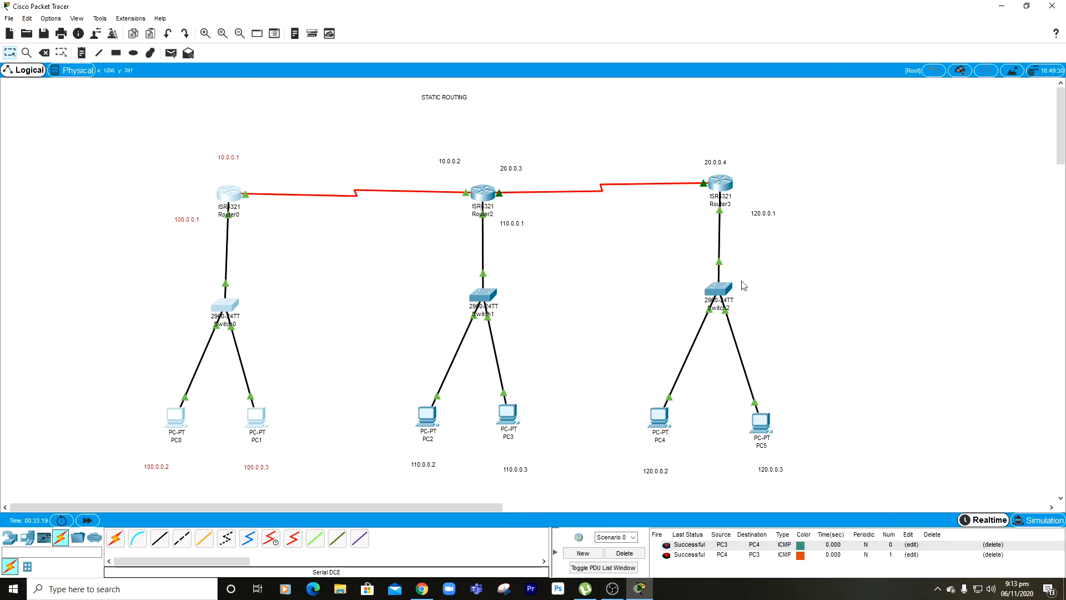
drag(626, 153, 899, 502)
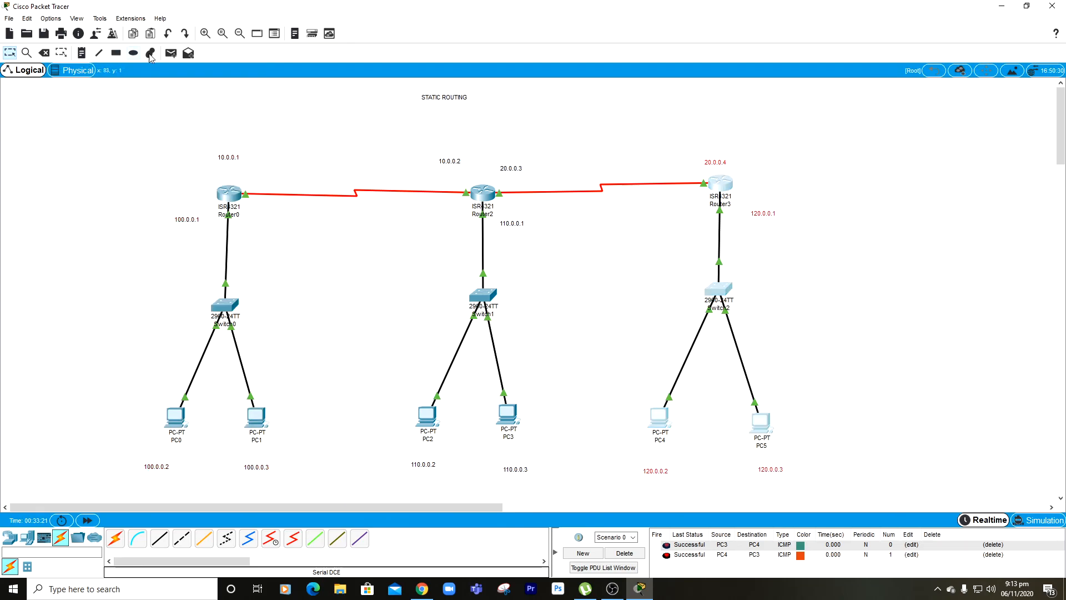
click(171, 54)
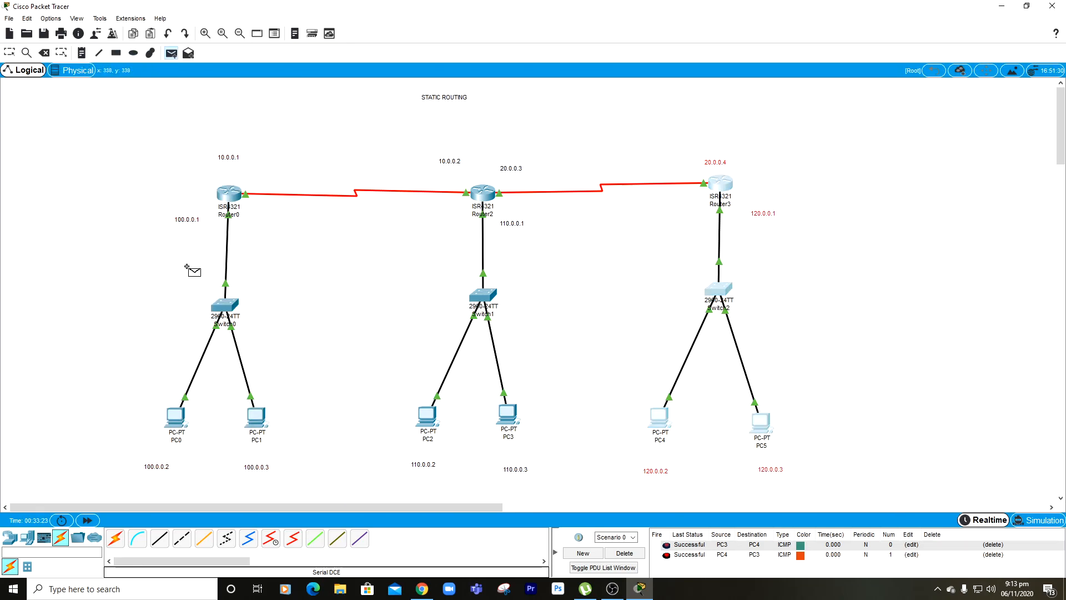
click(624, 553)
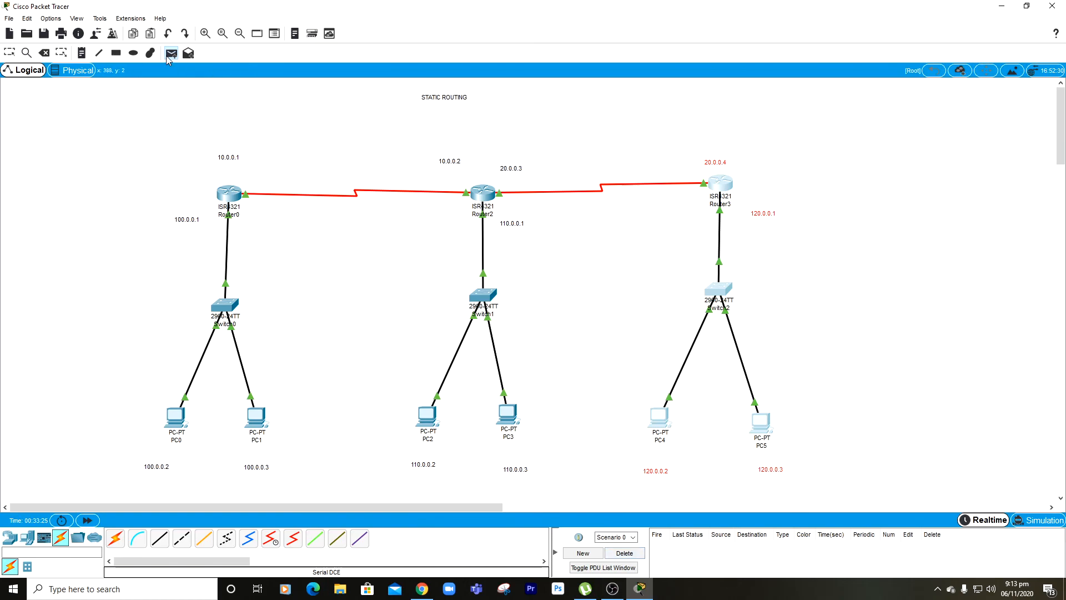
click(260, 422)
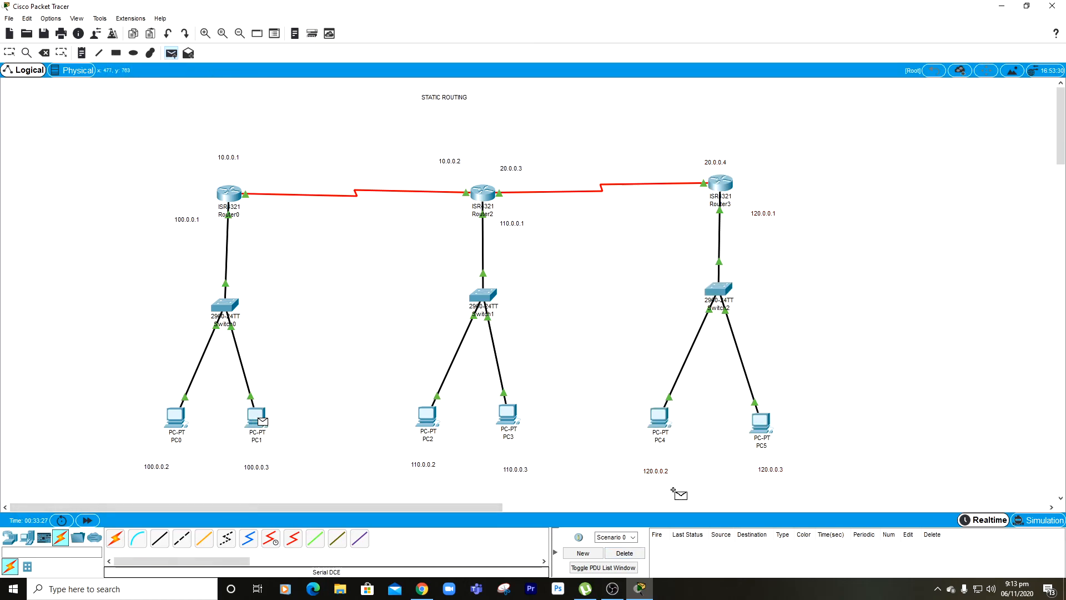
click(659, 418)
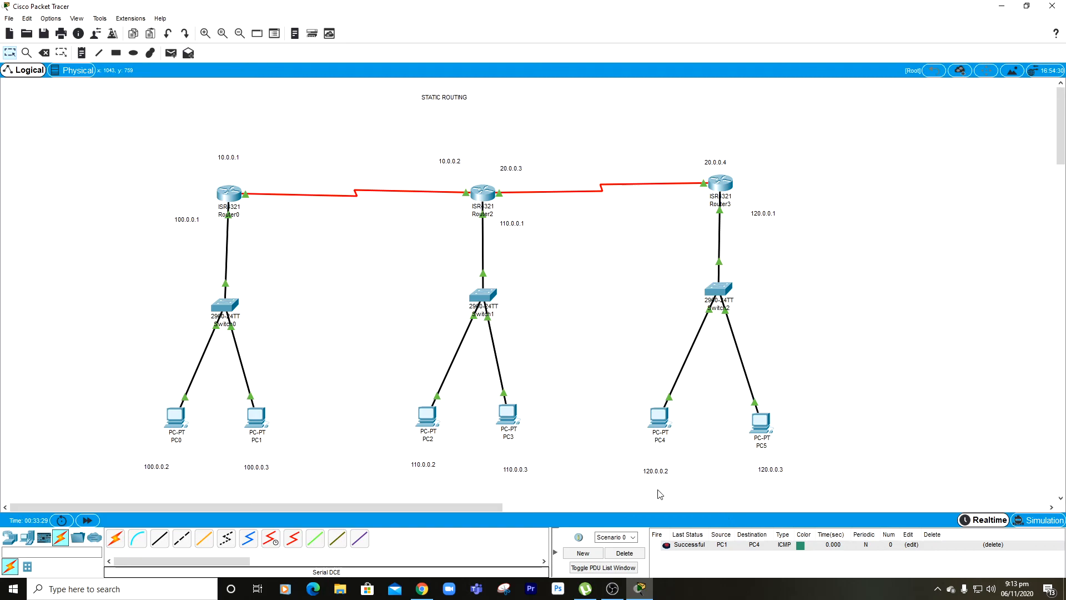
Step: Send a simple PDU from PC0 on Router0's network to PC5 on Router3's network
click(171, 53)
click(181, 421)
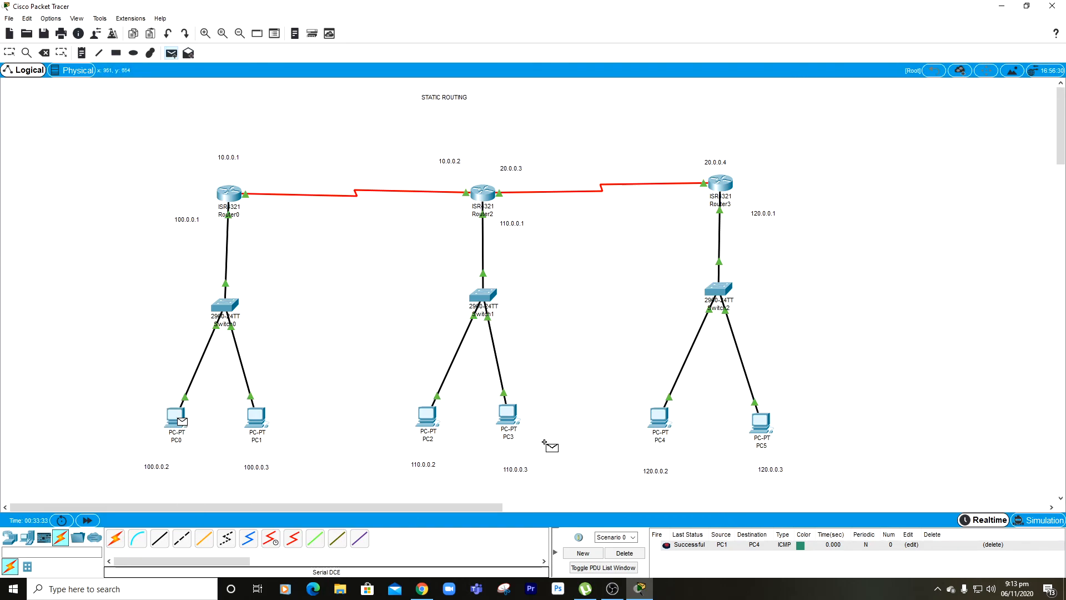
click(767, 430)
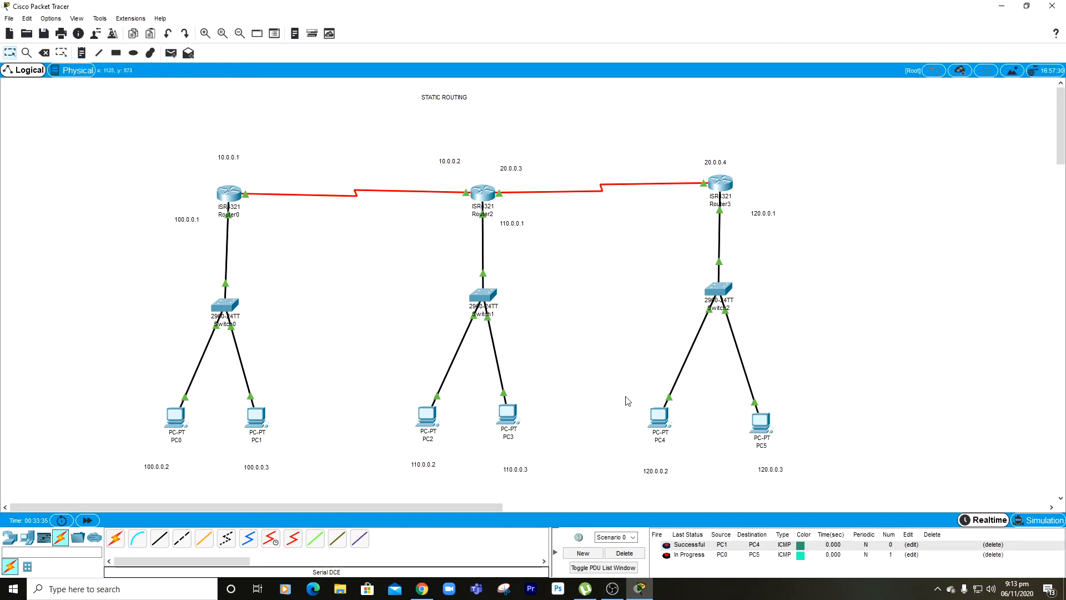
Step: Delete the scenario's PDUs and resend a simple PDU from PC0 to PC5
click(624, 553)
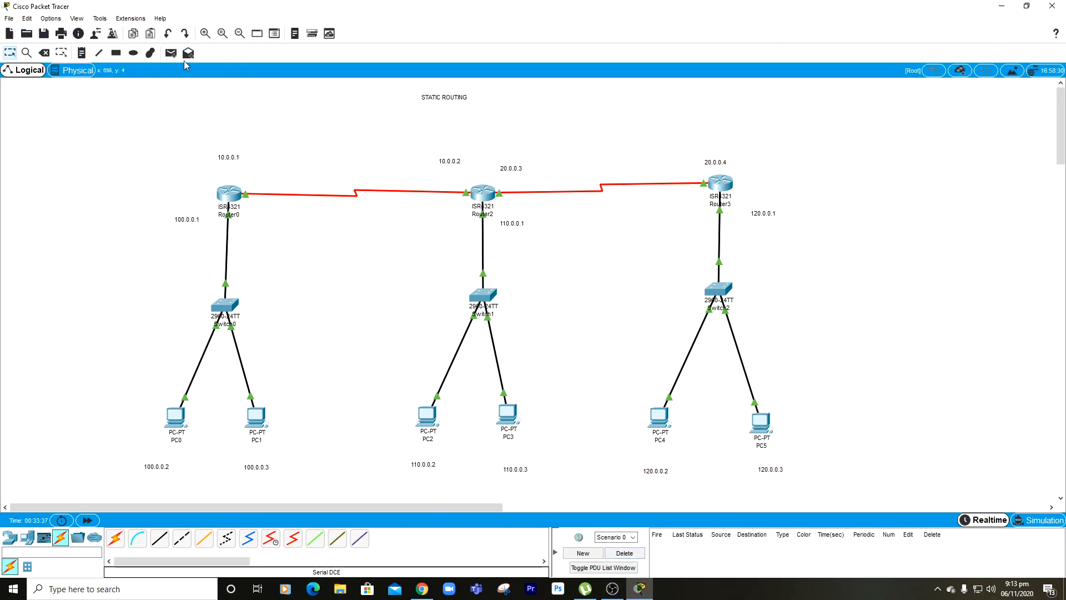
click(171, 54)
click(178, 418)
click(761, 429)
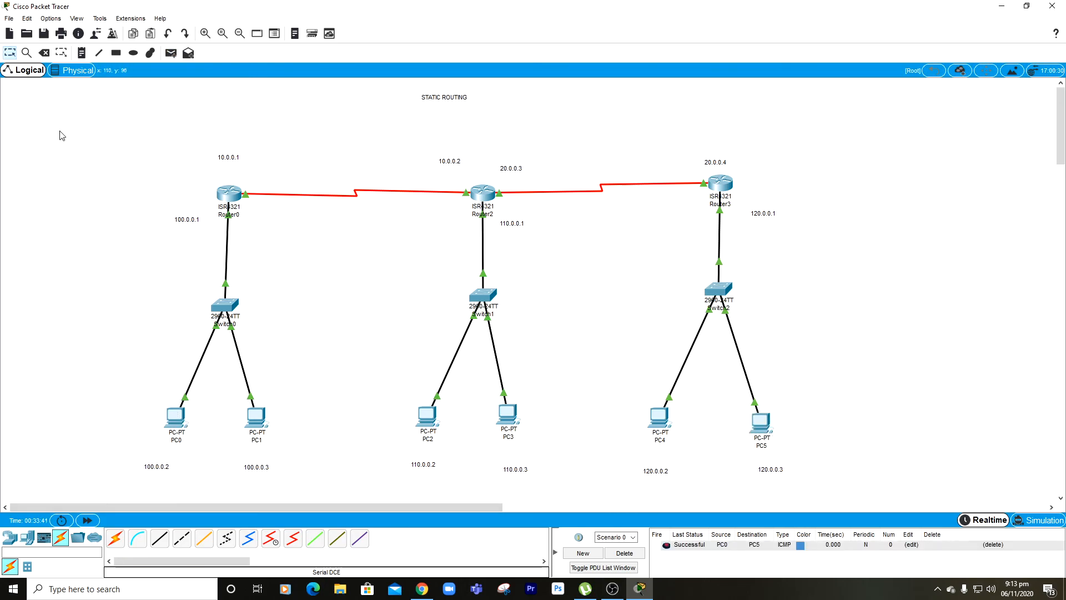
Step: Send a simple PDU from PC1 to PC5 and highlight each of the three router networks on the topology
click(256, 418)
click(762, 426)
drag(73, 135, 887, 488)
drag(162, 143, 346, 472)
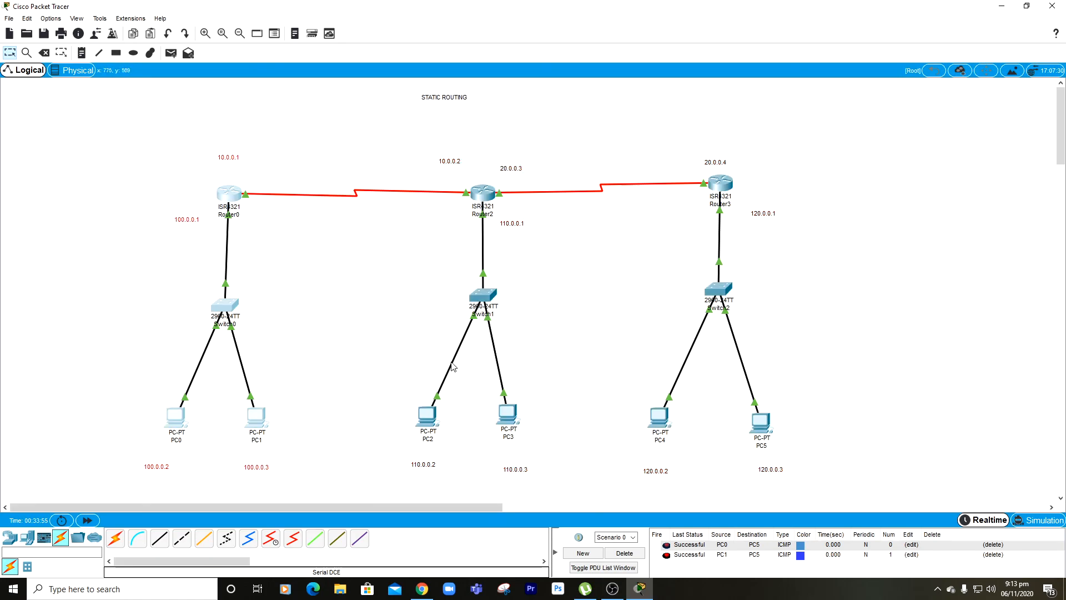
drag(356, 149, 585, 490)
drag(598, 139, 855, 534)
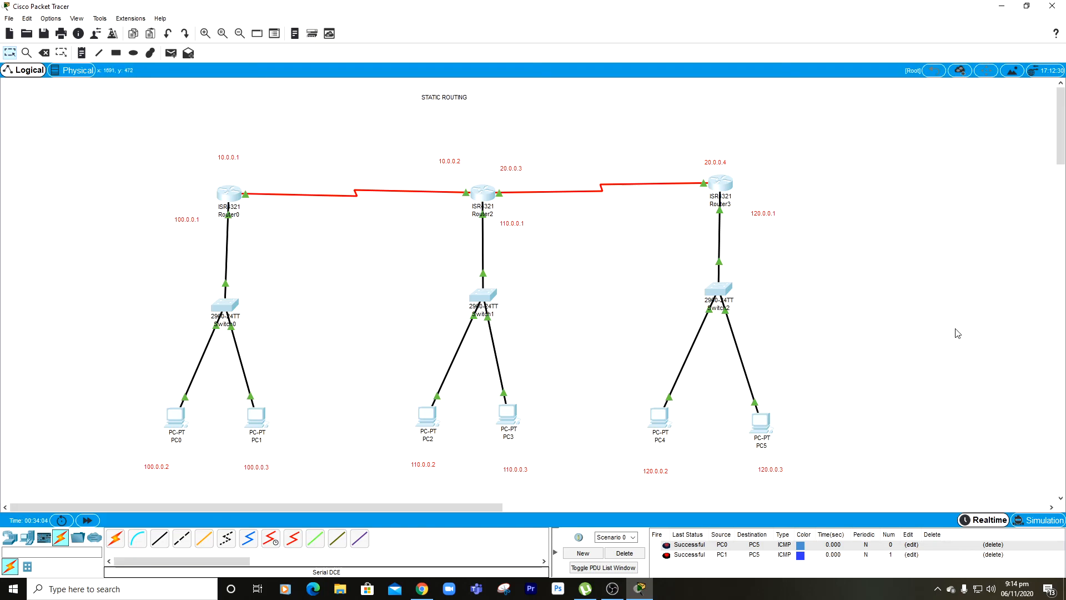